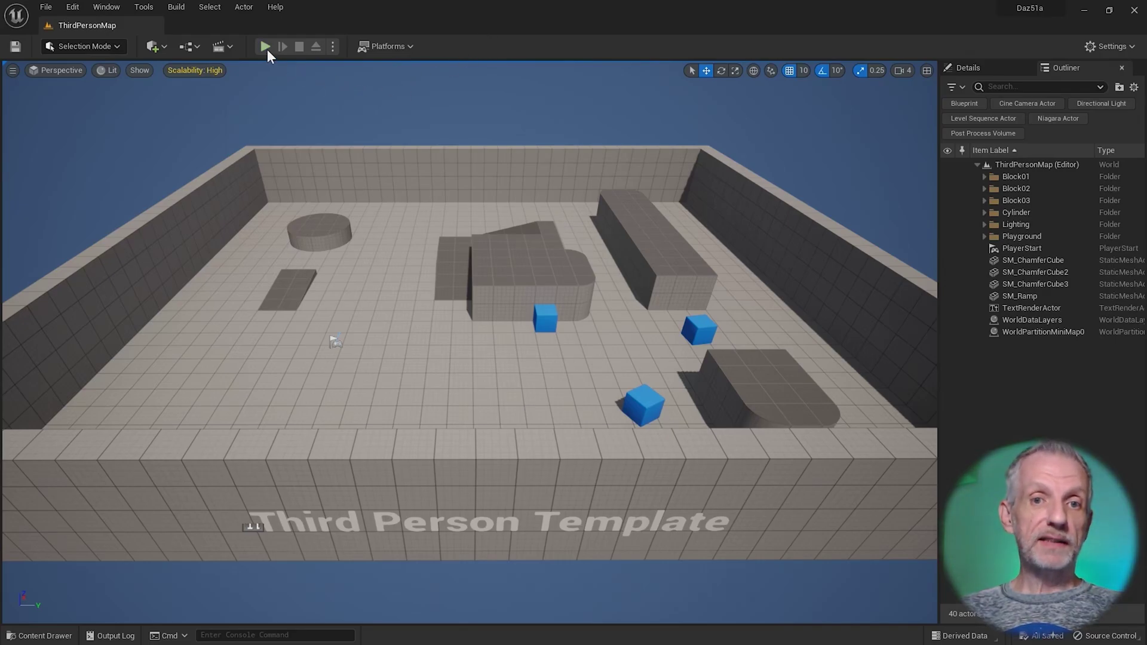
# - Play-test ThirdPersonMap by running the mannequin around the level in several directions, and stop the play session
pyautogui.click(265, 46)
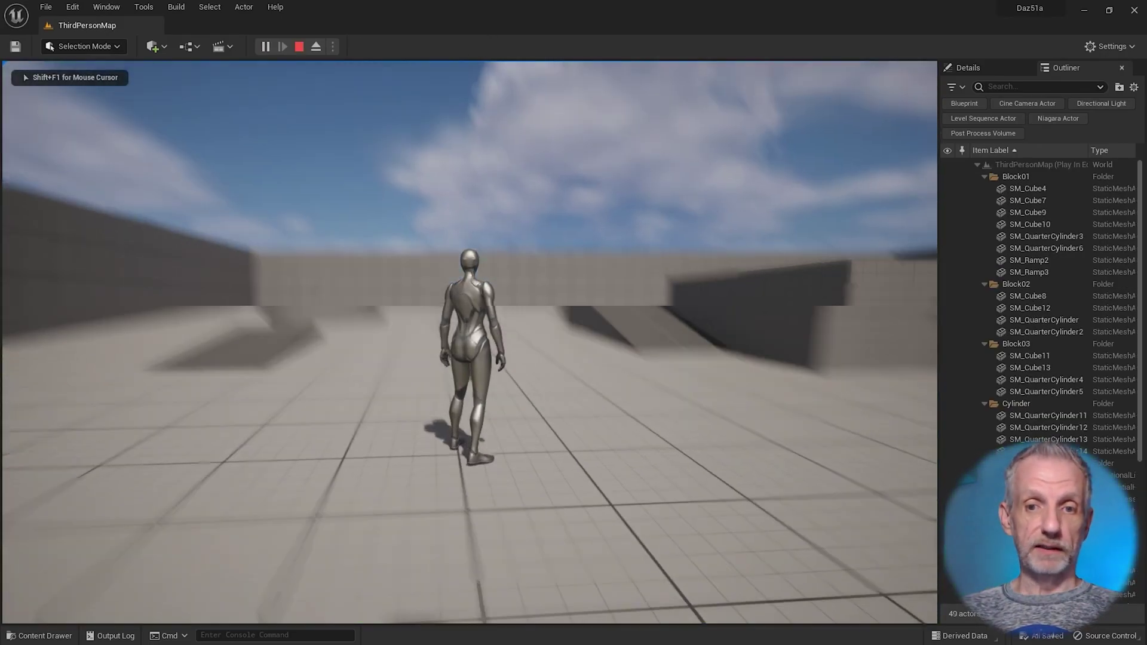
pyautogui.press('w')
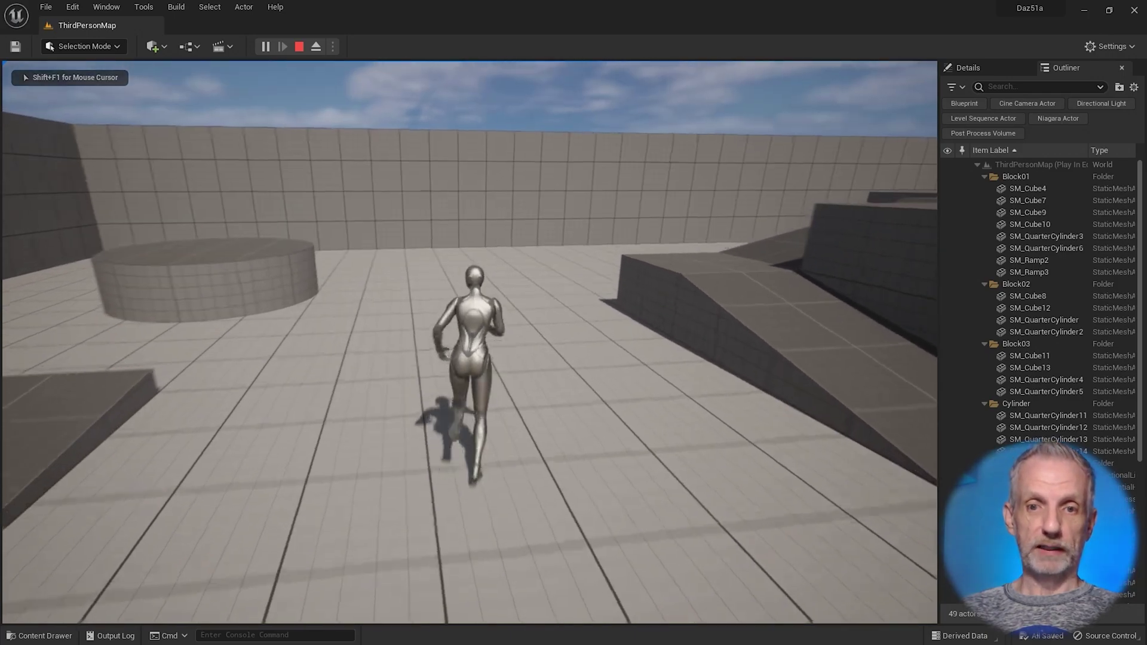
pyautogui.press('s')
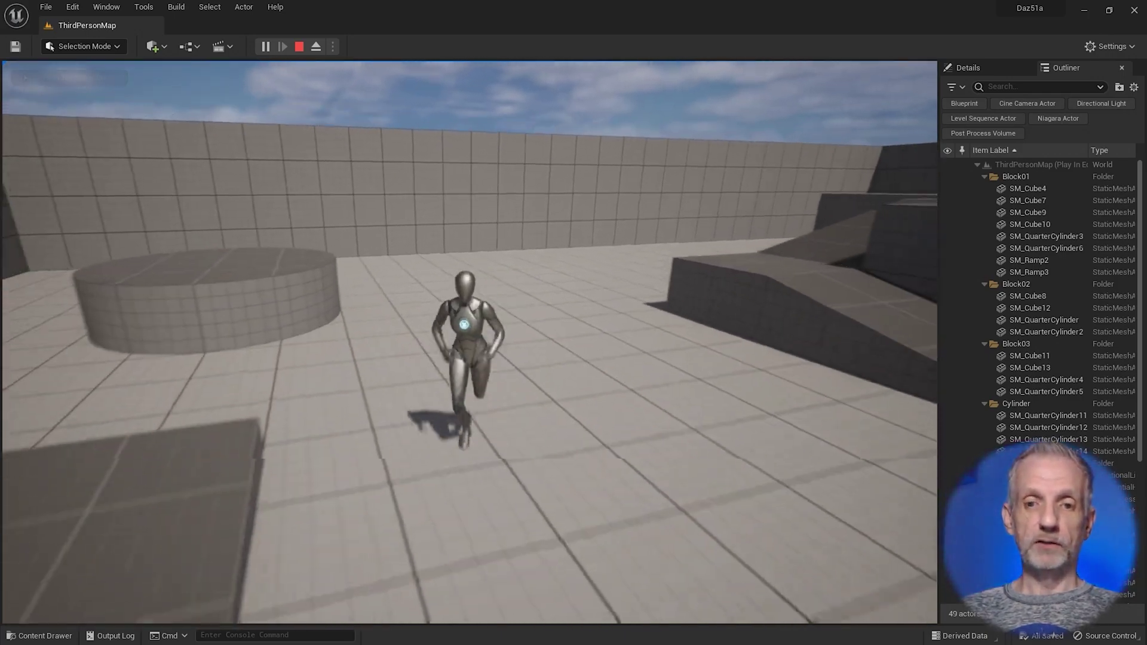
pyautogui.press('d')
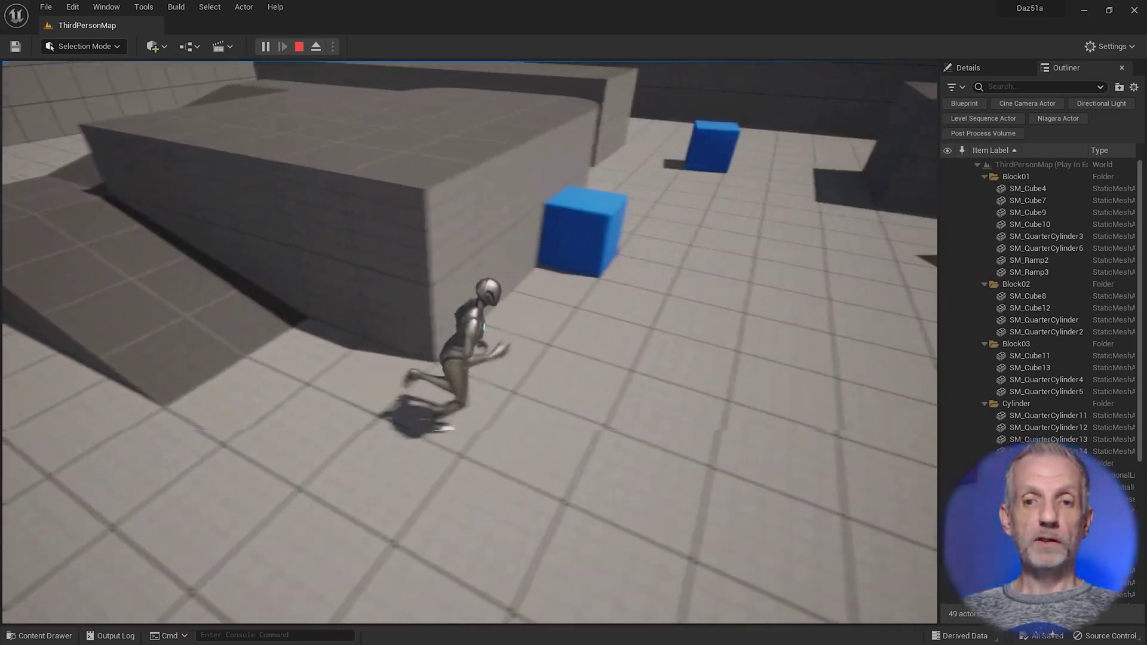
pyautogui.press('w')
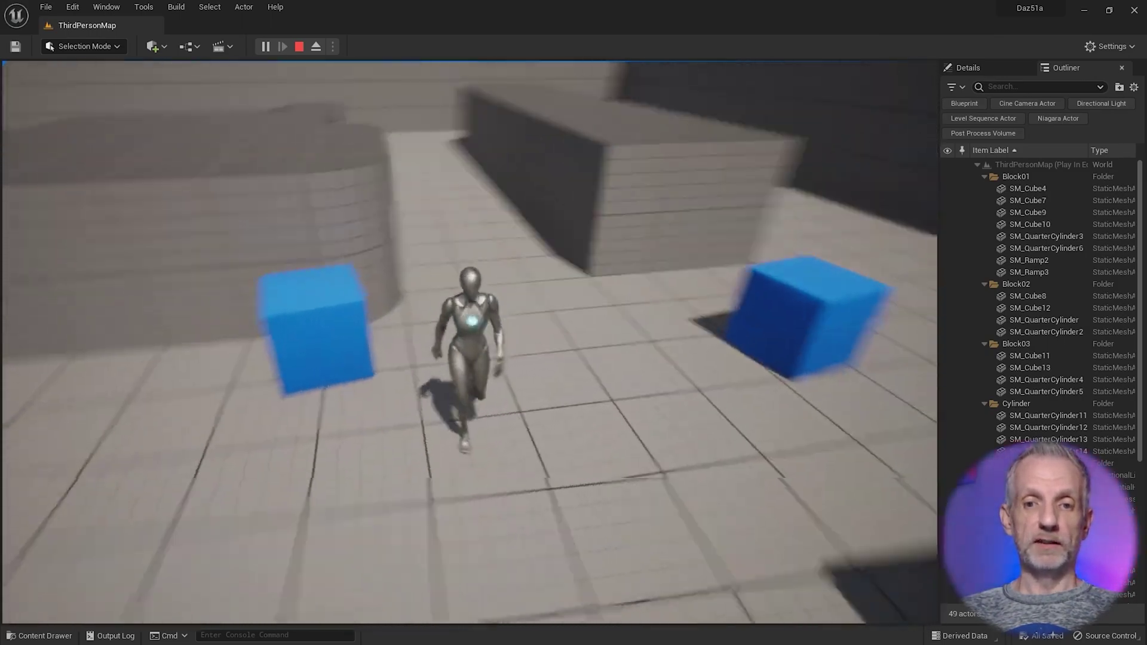
pyautogui.press('a')
pyautogui.press('w')
pyautogui.press('a')
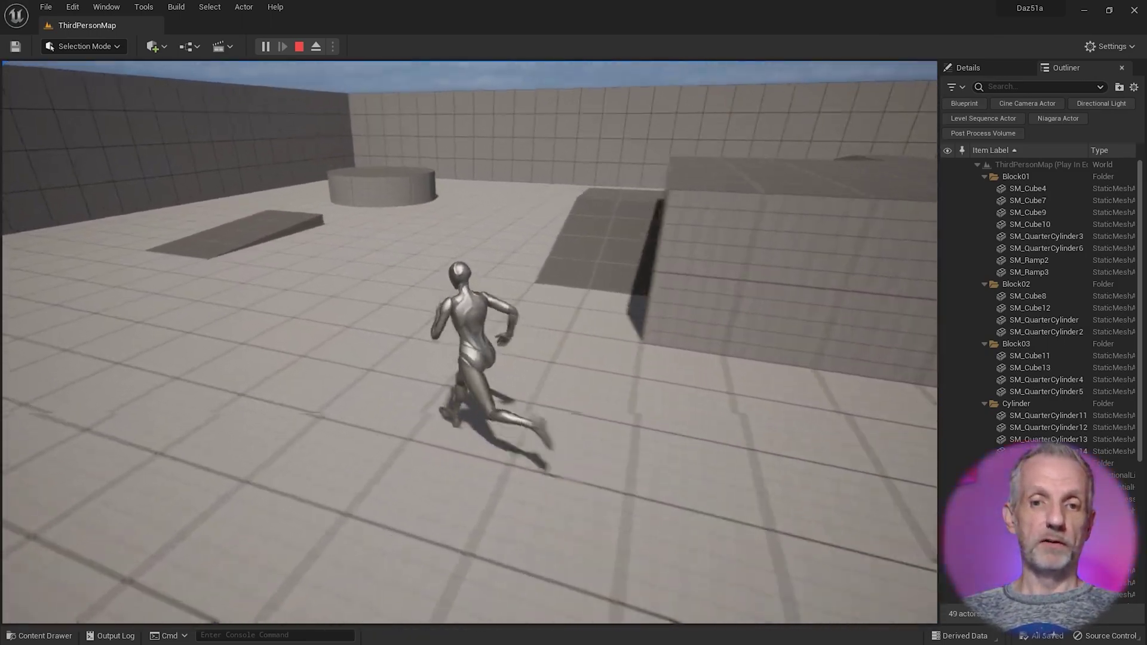
pyautogui.press('s')
pyautogui.press('w')
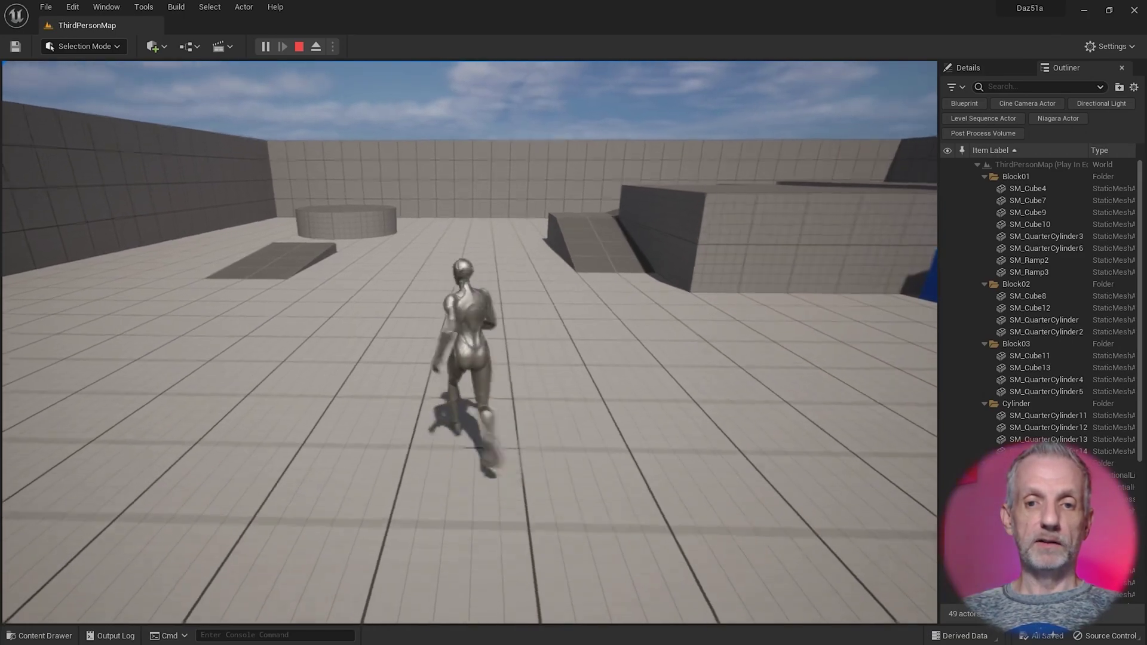
pyautogui.press('a')
pyautogui.press('w')
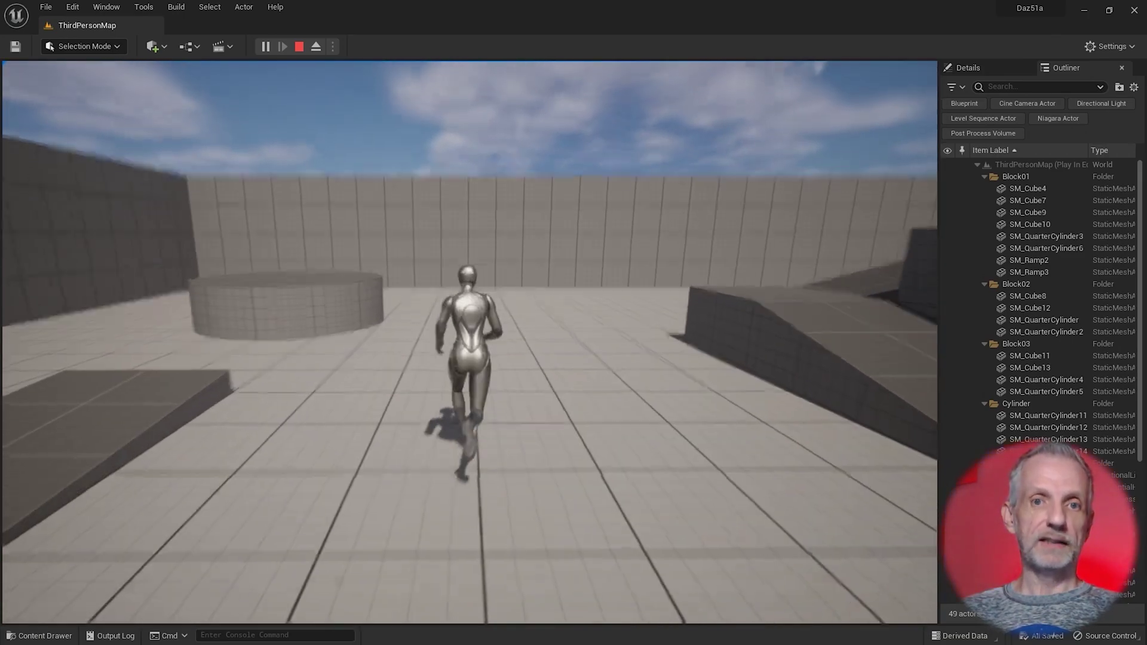
pyautogui.press('Escape')
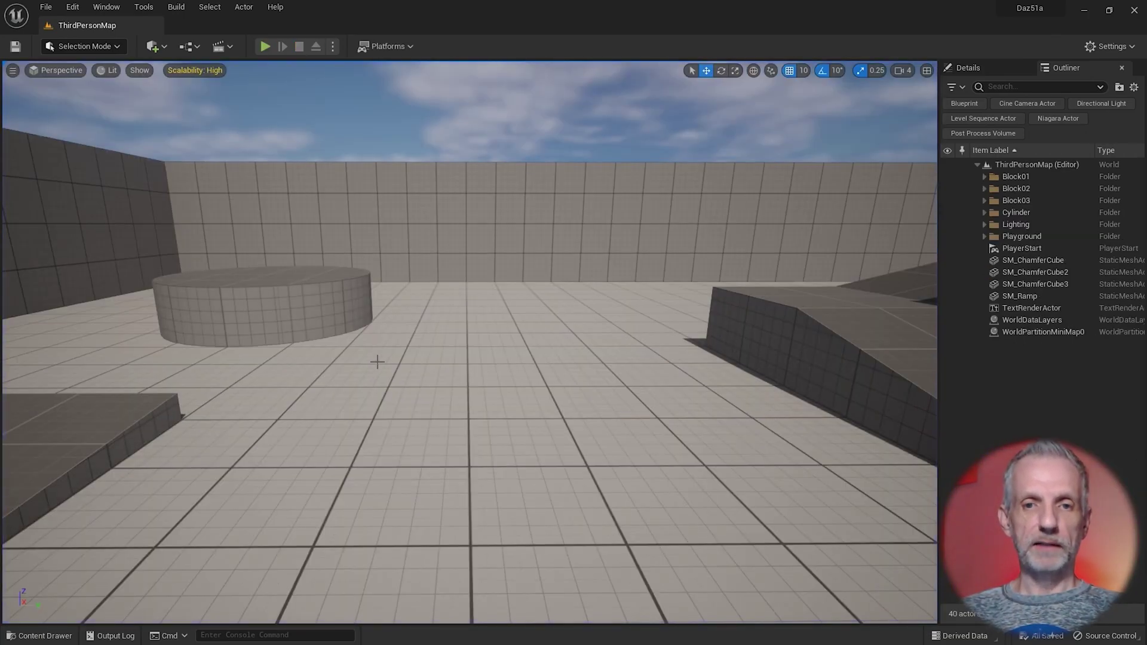
# - Switch to DAZ Studio with the open Mira 9 character scene
pyautogui.hotkey('alt', 'Tab')
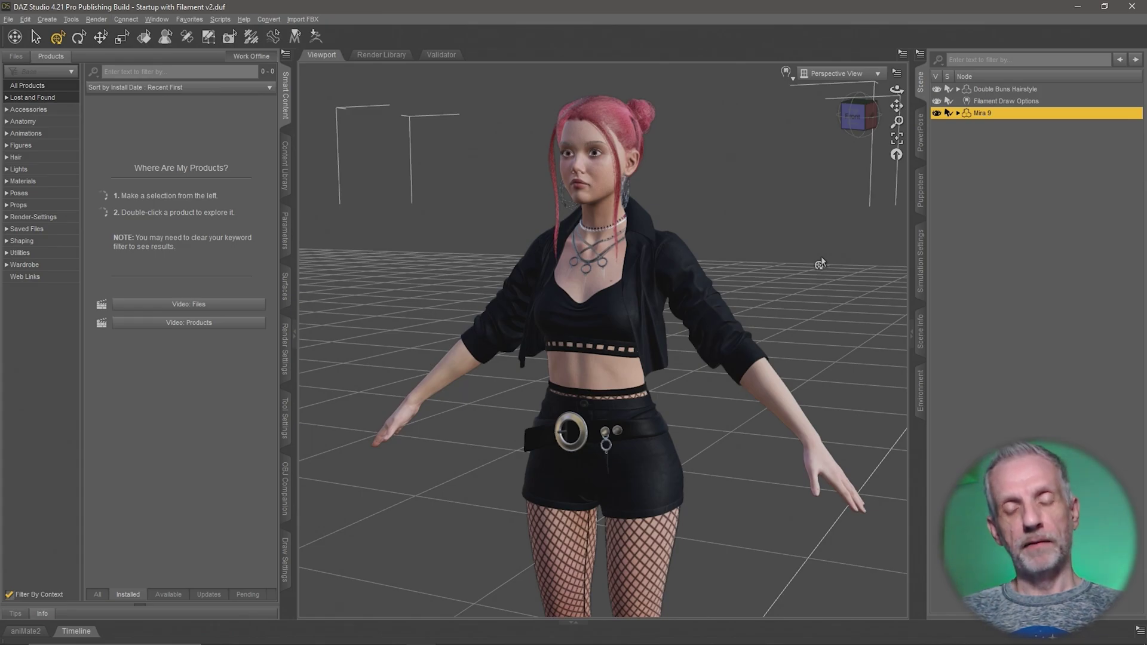
pyautogui.hotkey('alt', 'Tab')
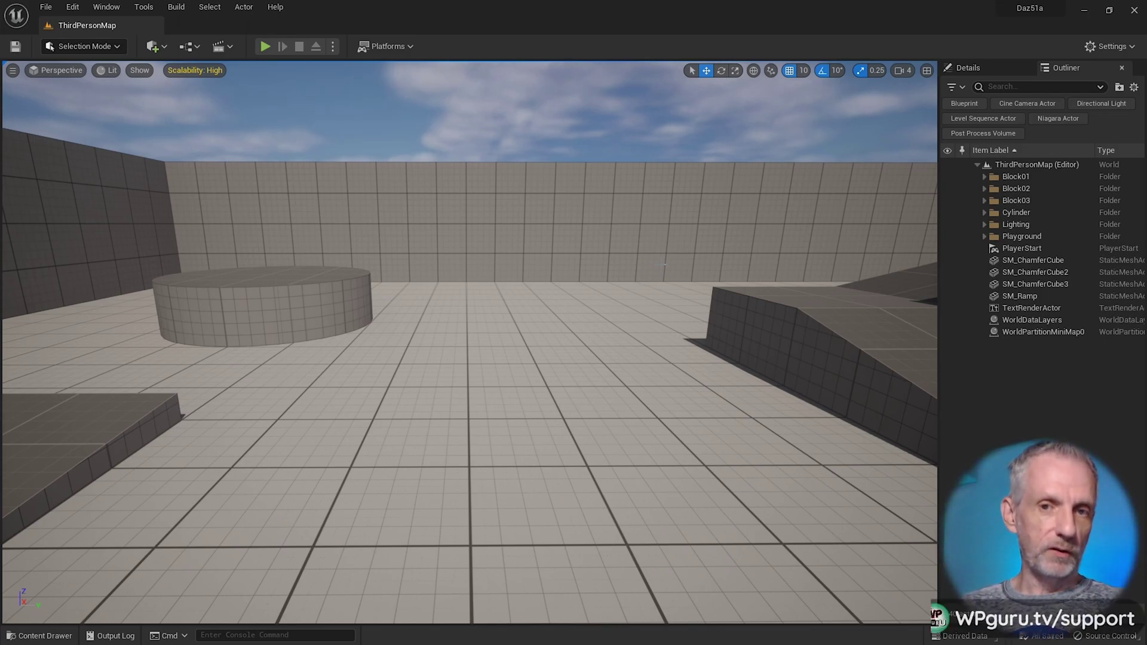
pyautogui.hotkey('alt', 'Tab')
pyautogui.click(661, 267)
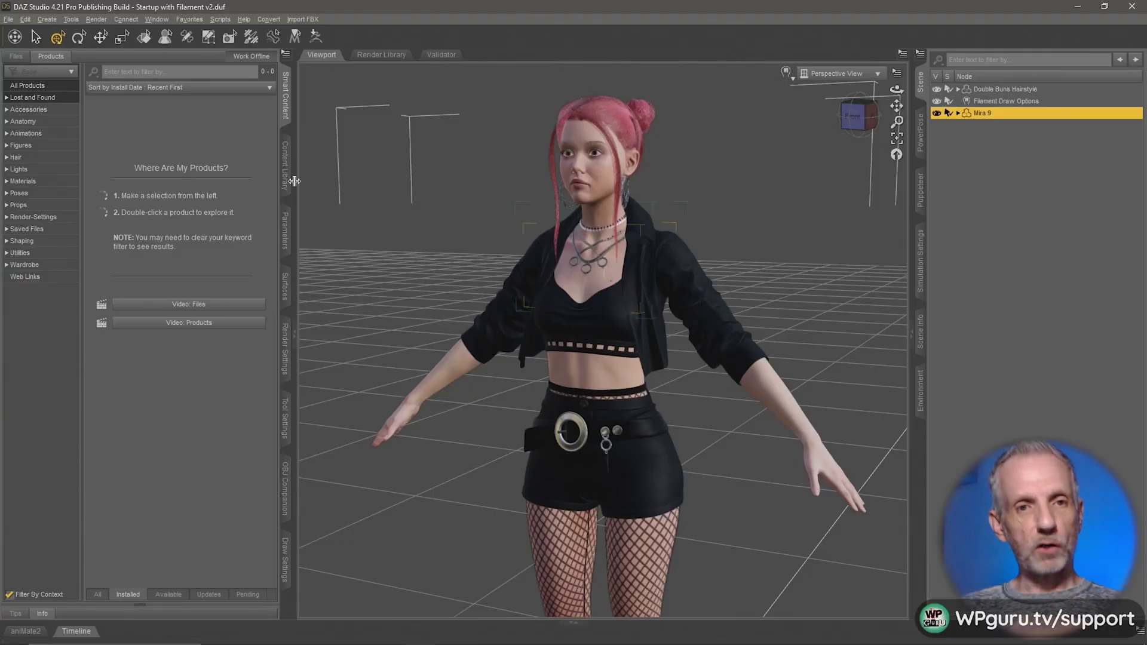
# - Open the Daz to Unreal bridge, show its advanced settings and choose Unreal Engine 5.1 for the plugin installer
pyautogui.click(10, 20)
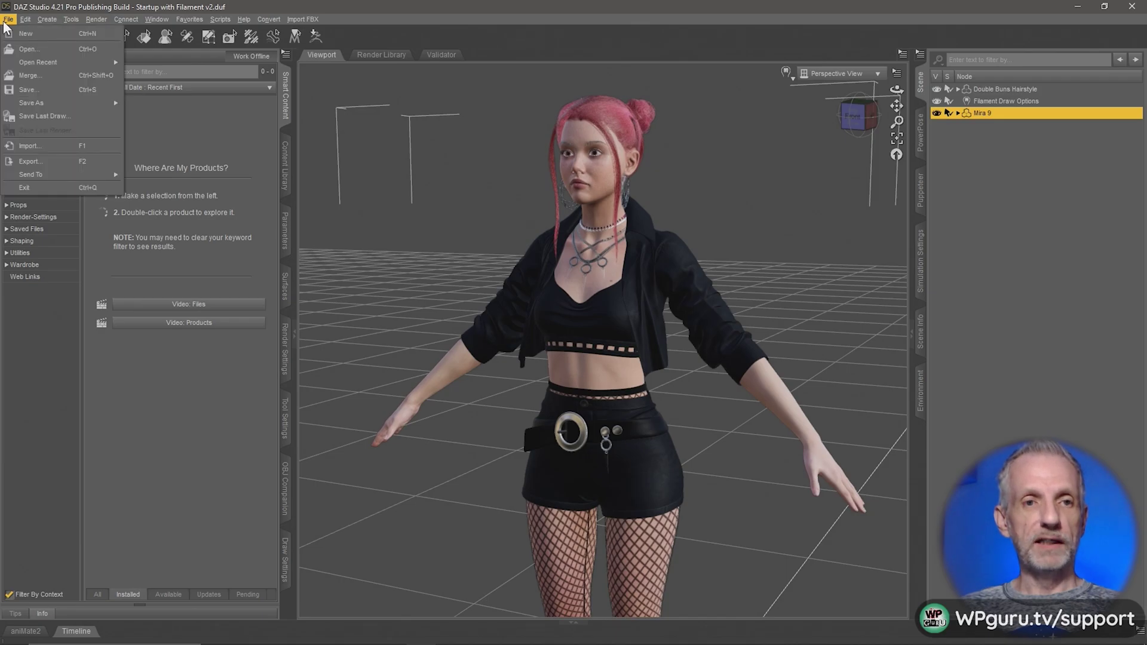
pyautogui.moveTo(70, 178)
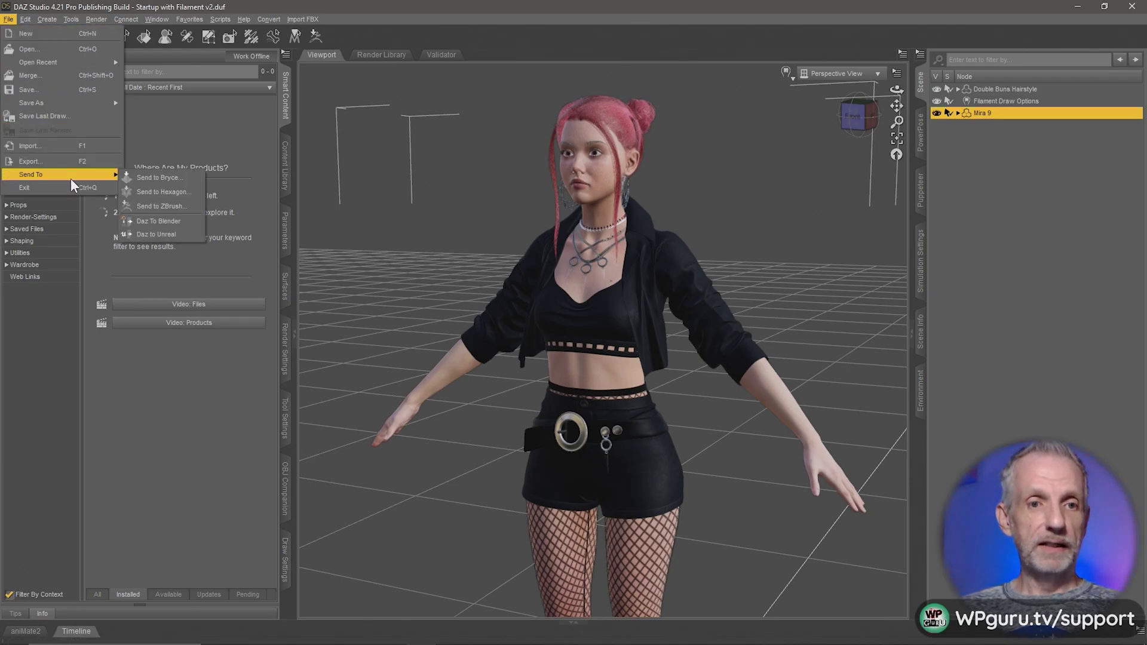
pyautogui.click(178, 236)
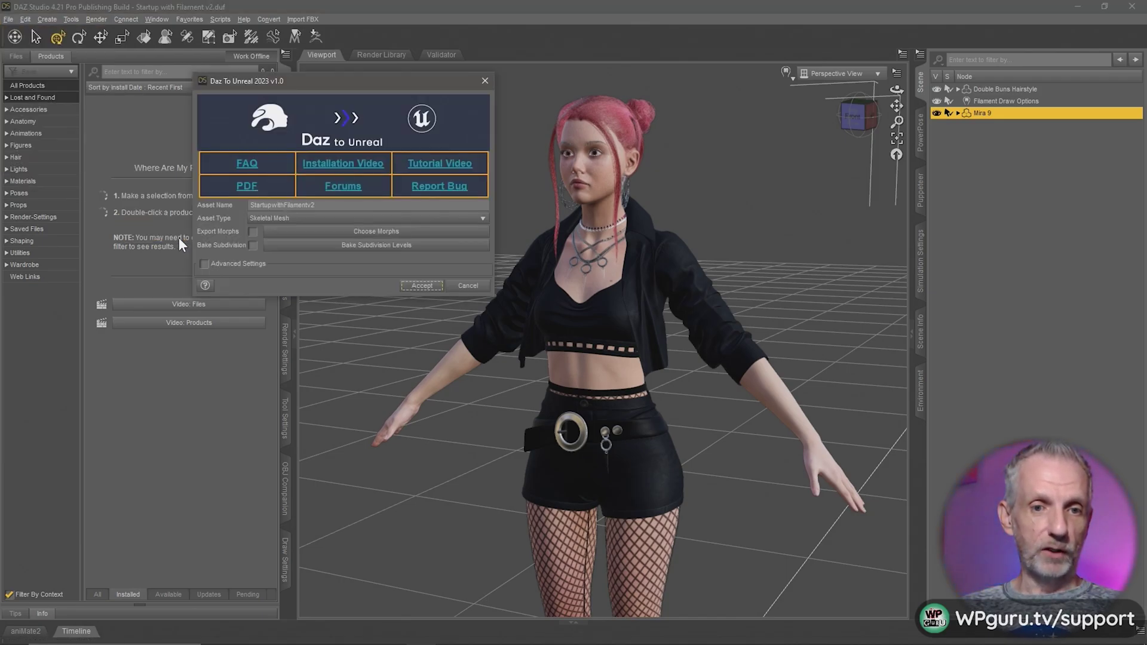
pyautogui.click(204, 263)
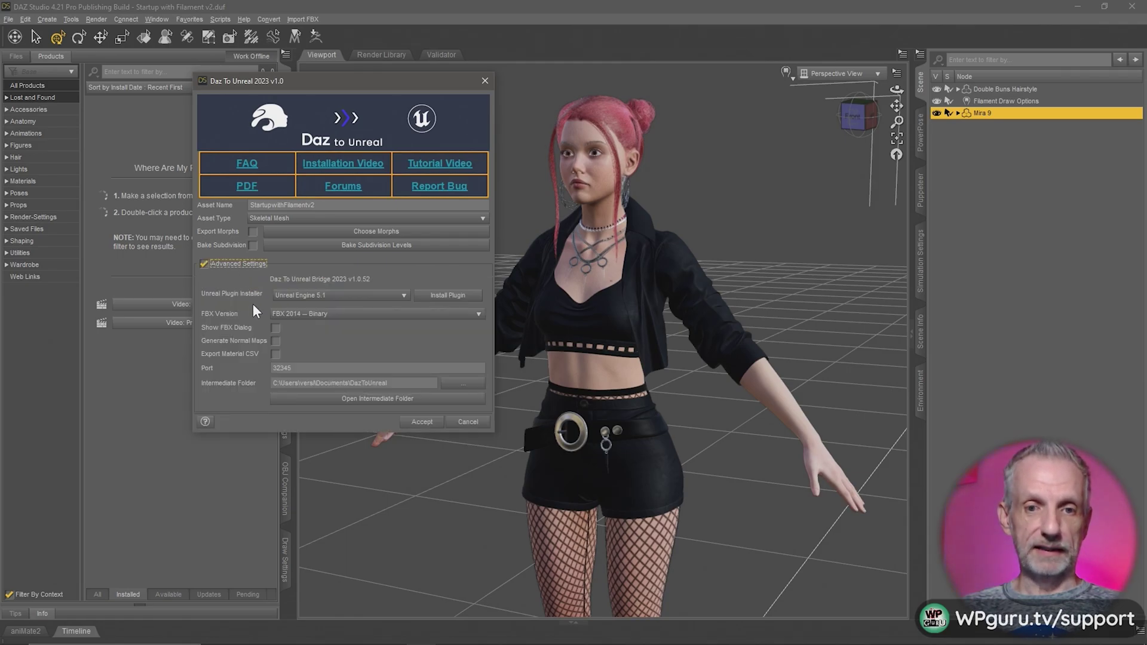
pyautogui.click(367, 296)
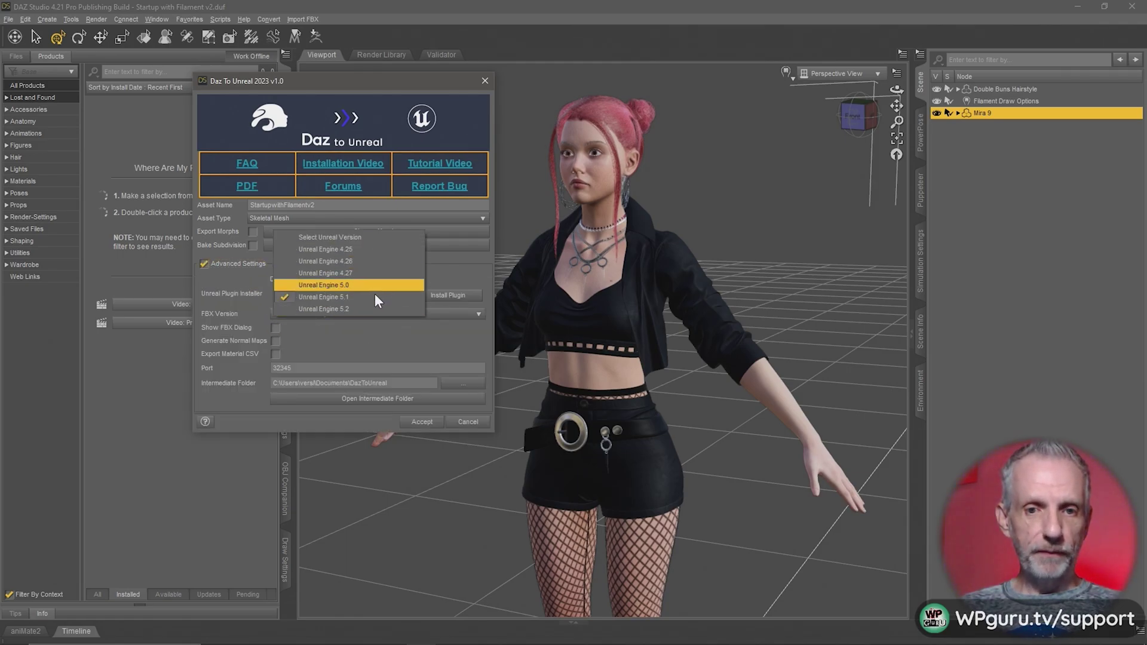
pyautogui.click(375, 302)
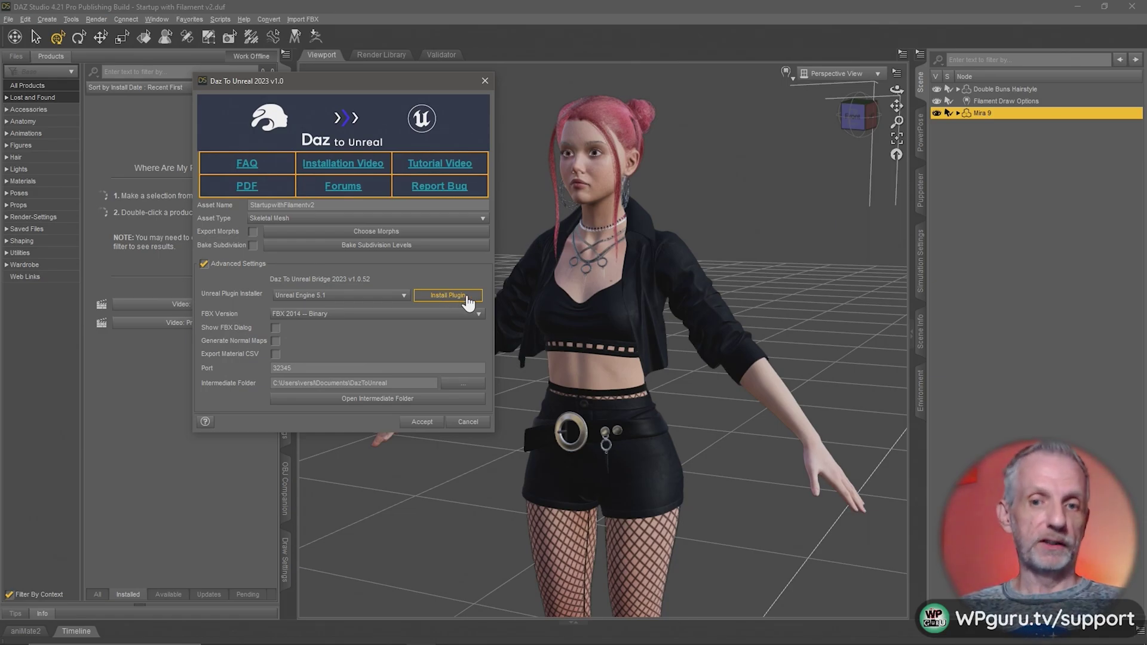
# - Browse to the Daz51a project folder in Daz Demos on drive L: as the plugin install location, and cancel the bridge dialog
pyautogui.click(466, 296)
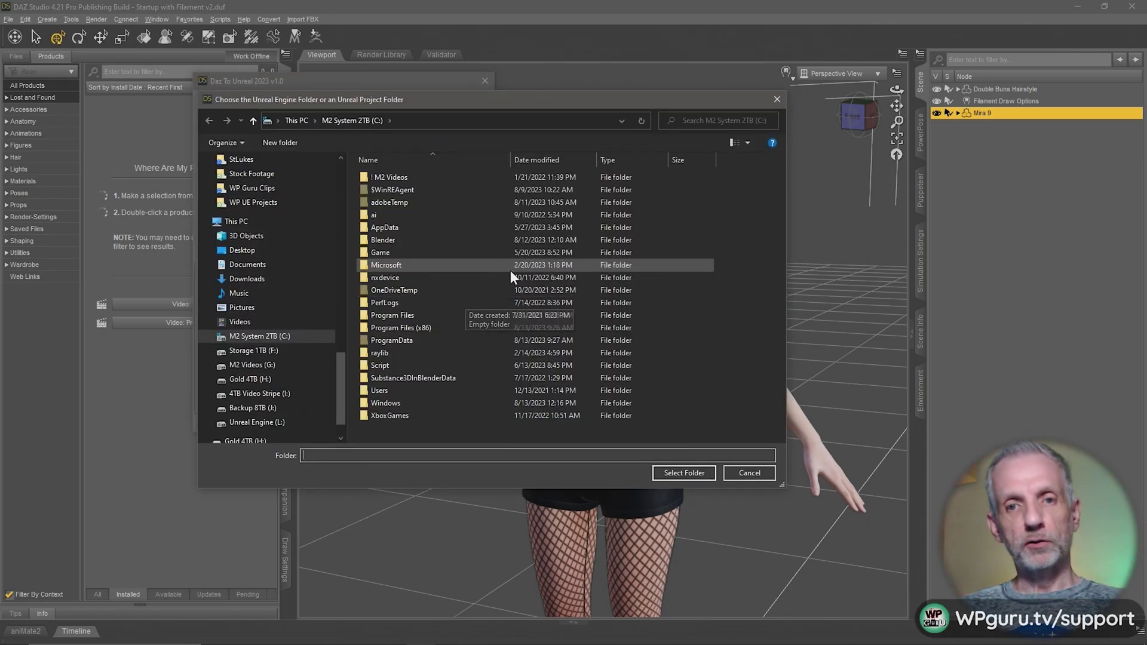
pyautogui.scroll(-1, 345, 393)
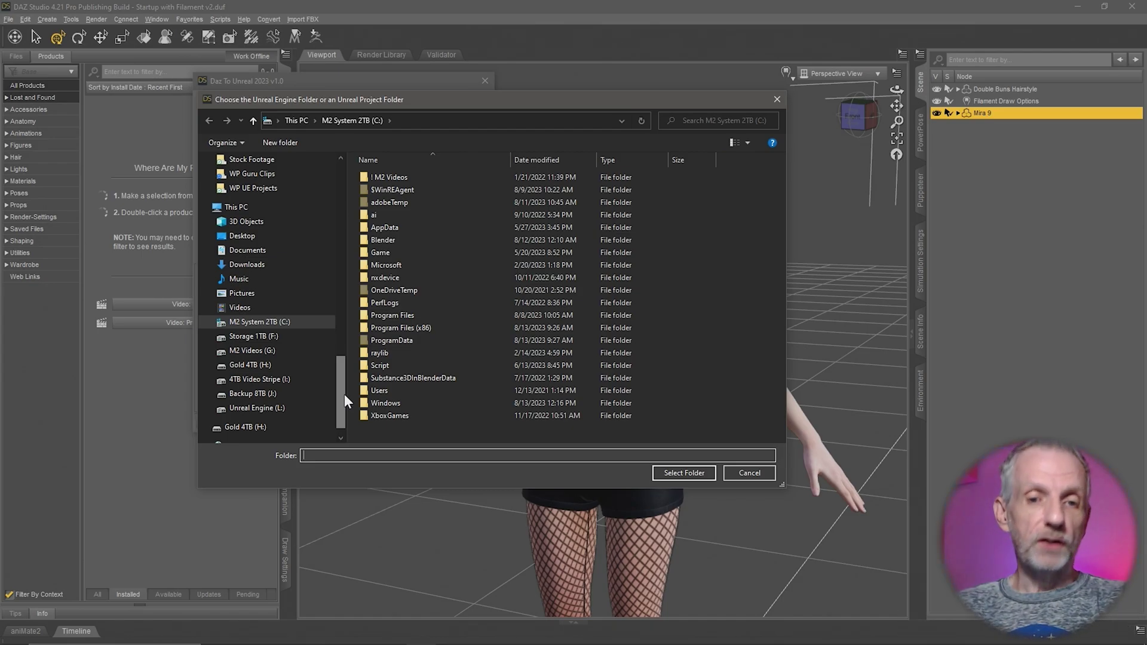
pyautogui.click(292, 409)
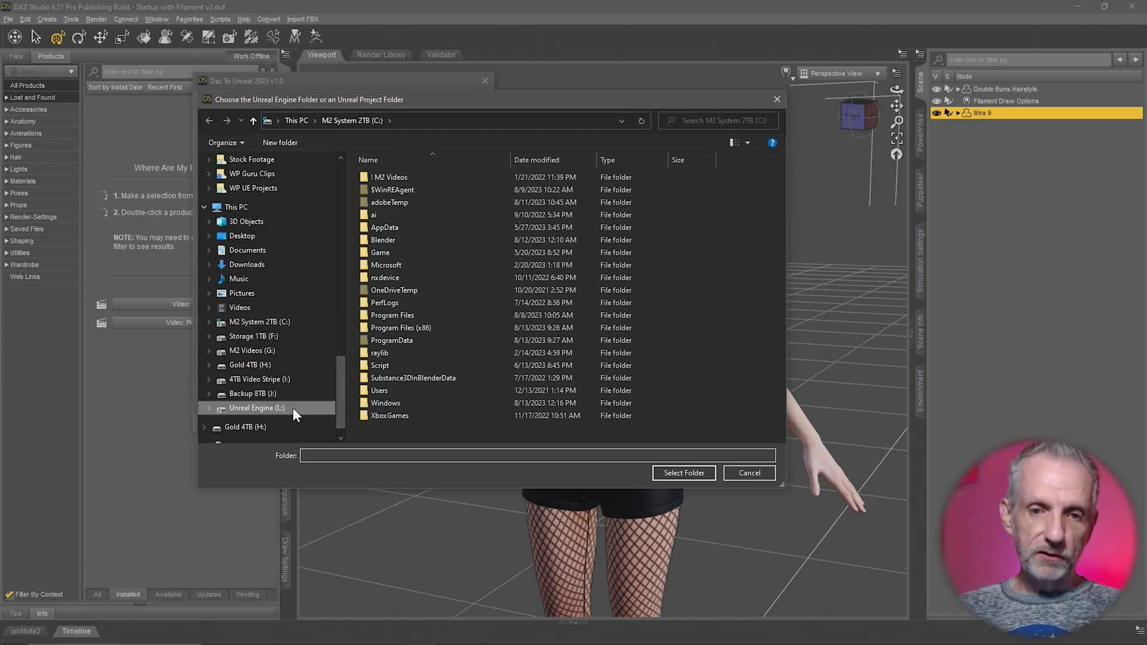
pyautogui.doubleClick(407, 190)
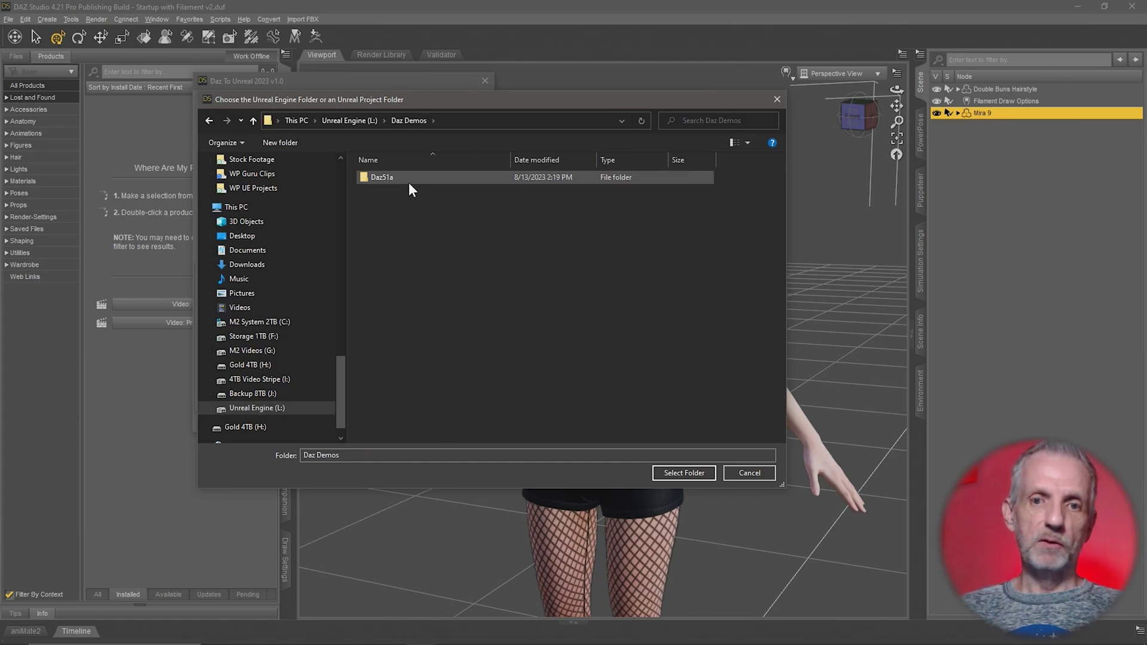
pyautogui.doubleClick(402, 177)
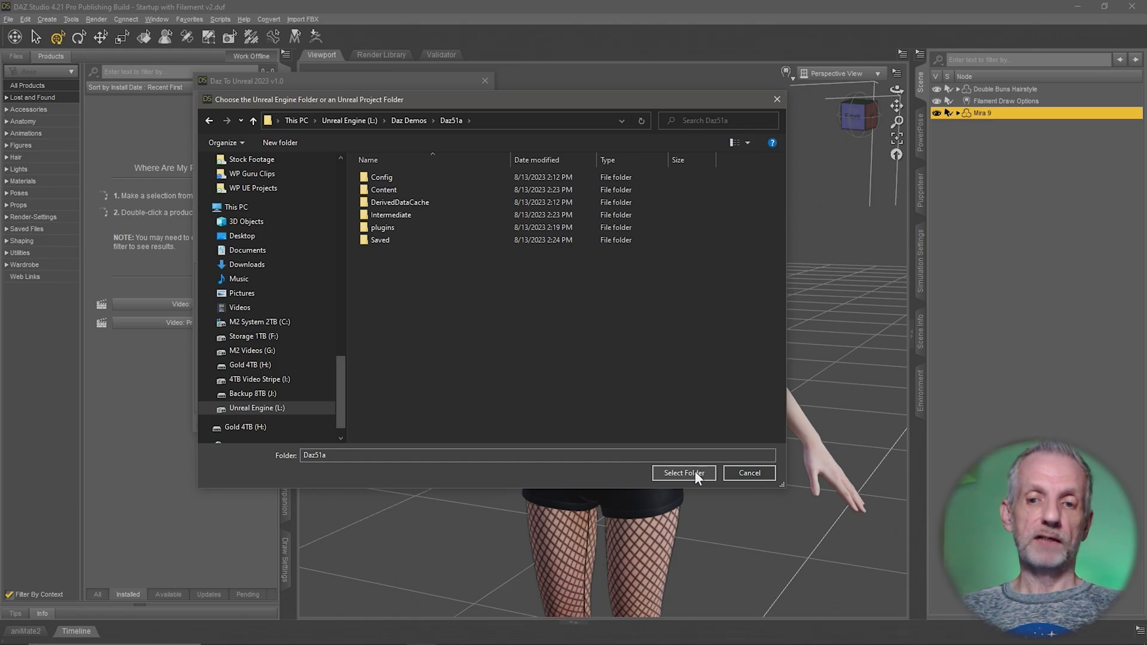
pyautogui.click(750, 473)
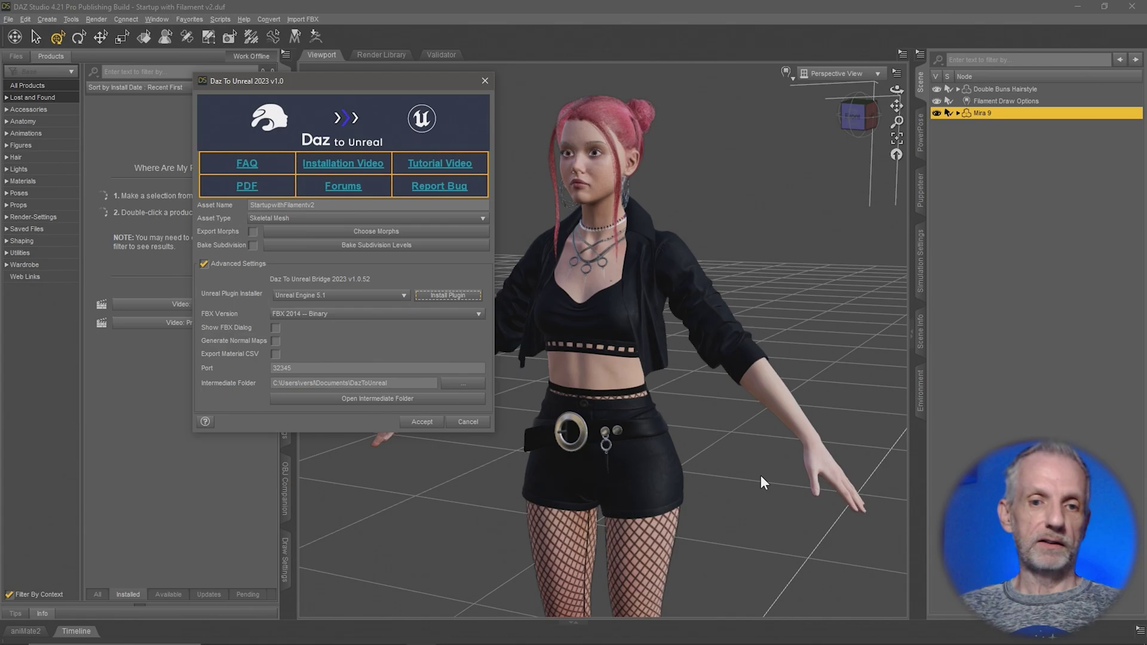
pyautogui.click(204, 263)
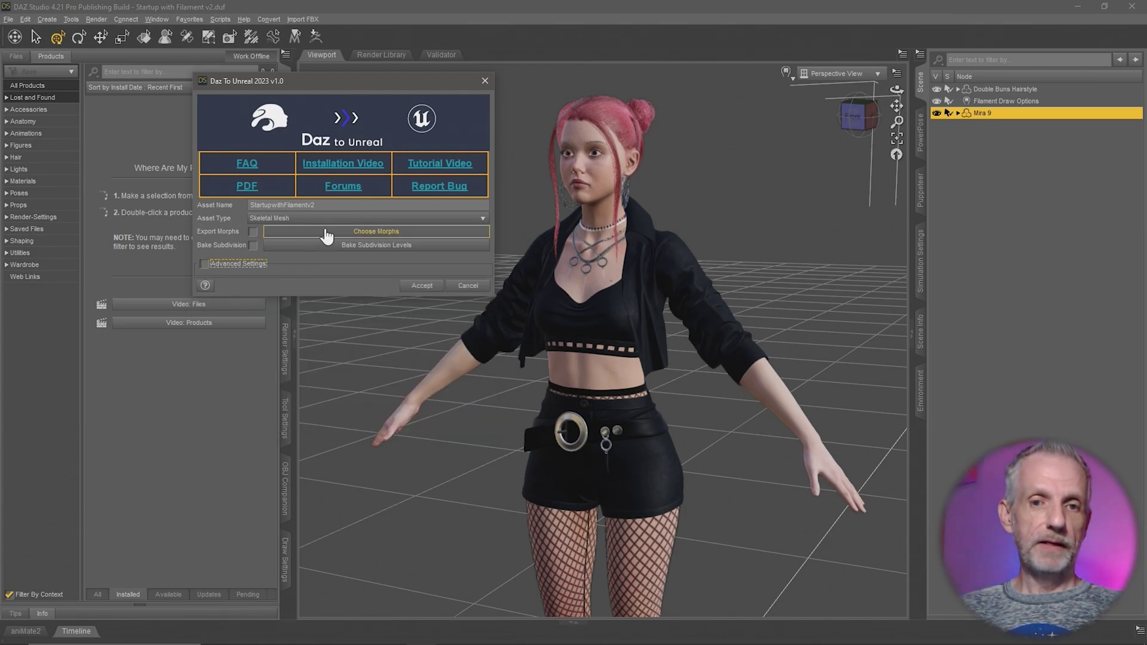
pyautogui.click(467, 285)
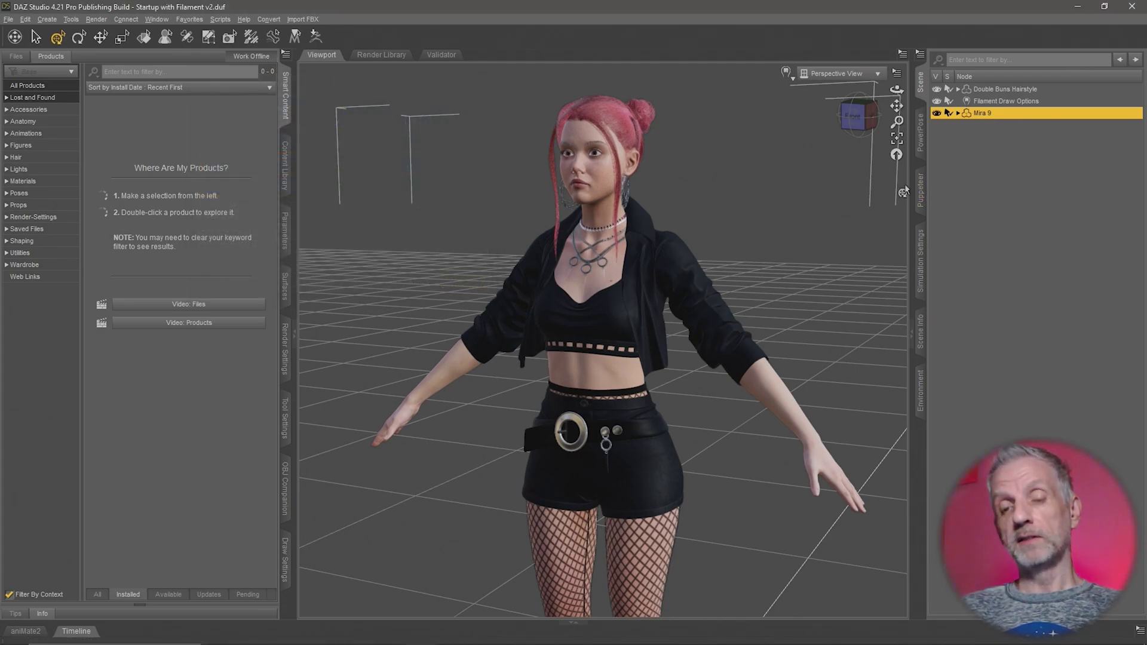
# - Hide the Double Buns Hairstyle in the scene
pyautogui.moveTo(779, 252)
pyautogui.mouseDown(button='middle')
pyautogui.moveTo(710, 272)
pyautogui.moveTo(771, 244)
pyautogui.mouseUp(button='middle')
pyautogui.keyDown('alt'); pyautogui.moveTo(801, 259); pyautogui.dragTo(776, 263); pyautogui.keyUp('alt')
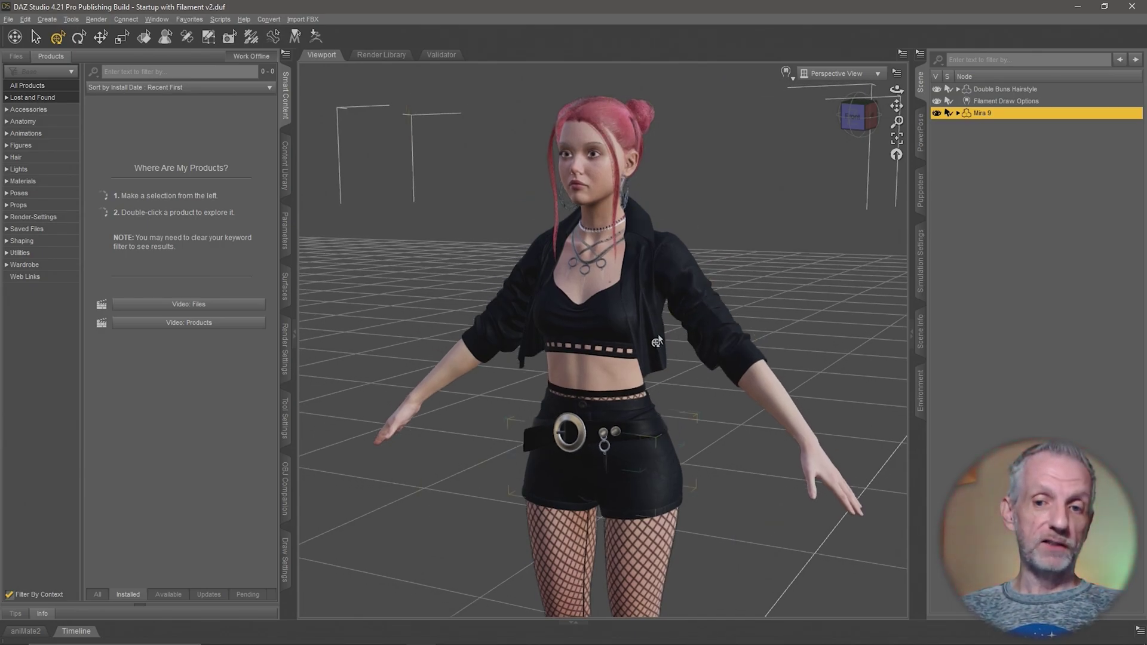
pyautogui.moveTo(693, 414)
pyautogui.keyDown('alt'); pyautogui.mouseDown()
pyautogui.moveTo(627, 412)
pyautogui.moveTo(684, 406)
pyautogui.mouseUp(); pyautogui.keyUp('alt')
pyautogui.keyDown('alt'); pyautogui.moveTo(735, 344); pyautogui.dragTo(726, 374); pyautogui.keyUp('alt')
pyautogui.click(1030, 90)
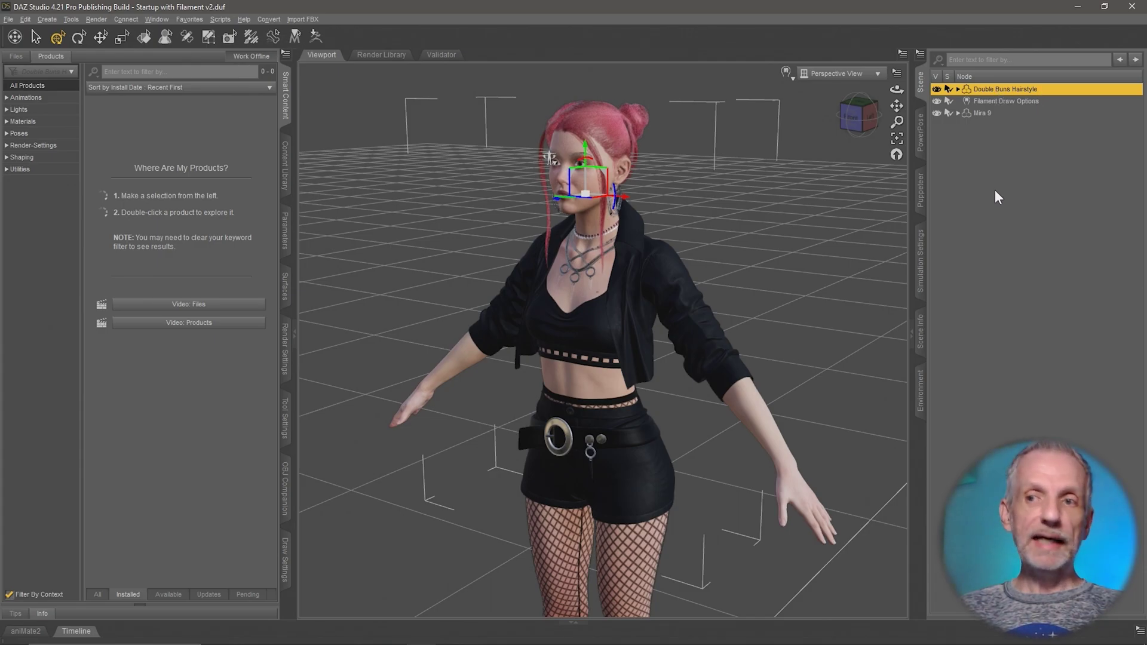
pyautogui.click(936, 89)
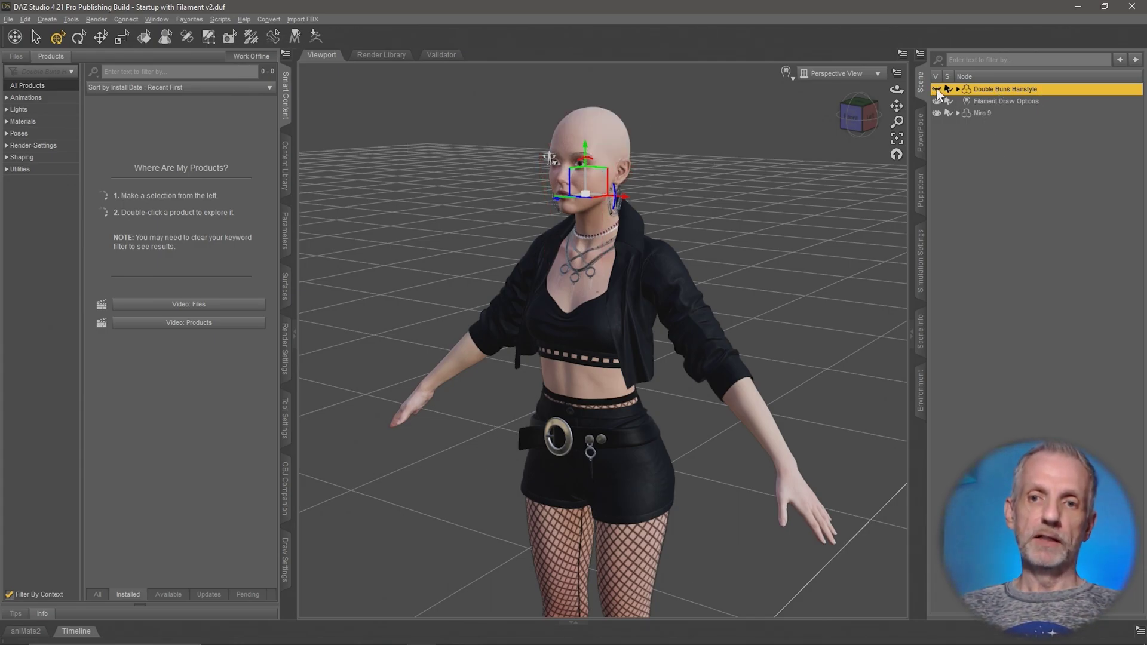
# - Select the Mira 9 figure and review the body parts and Nocturne clothing items nested under it
pyautogui.click(960, 113)
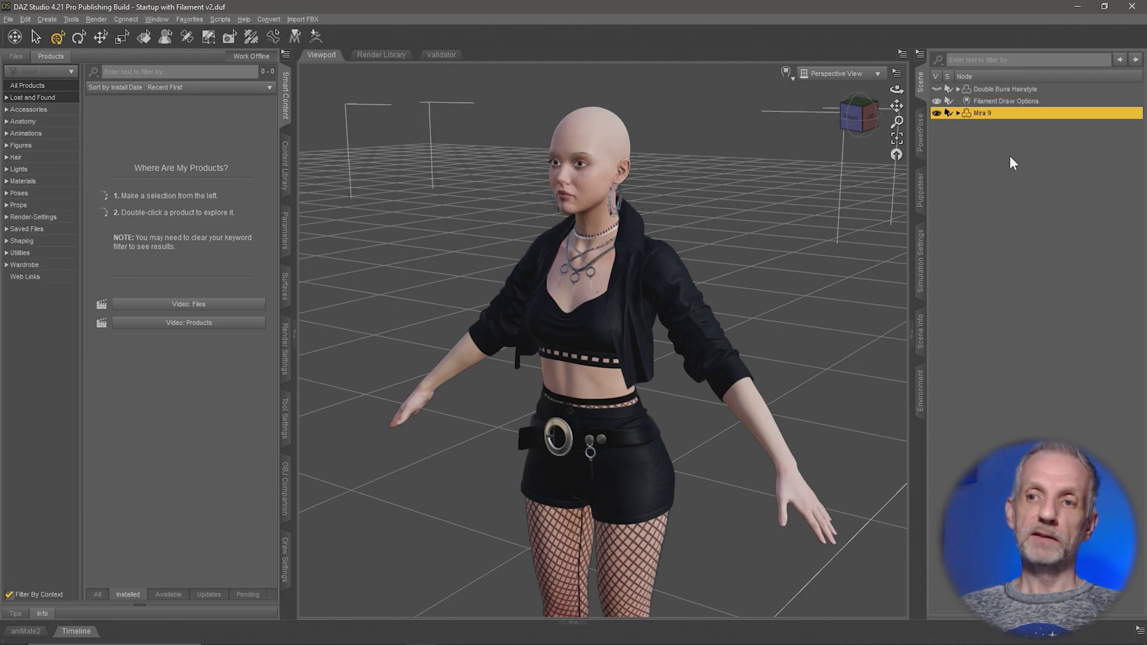
pyautogui.click(958, 113)
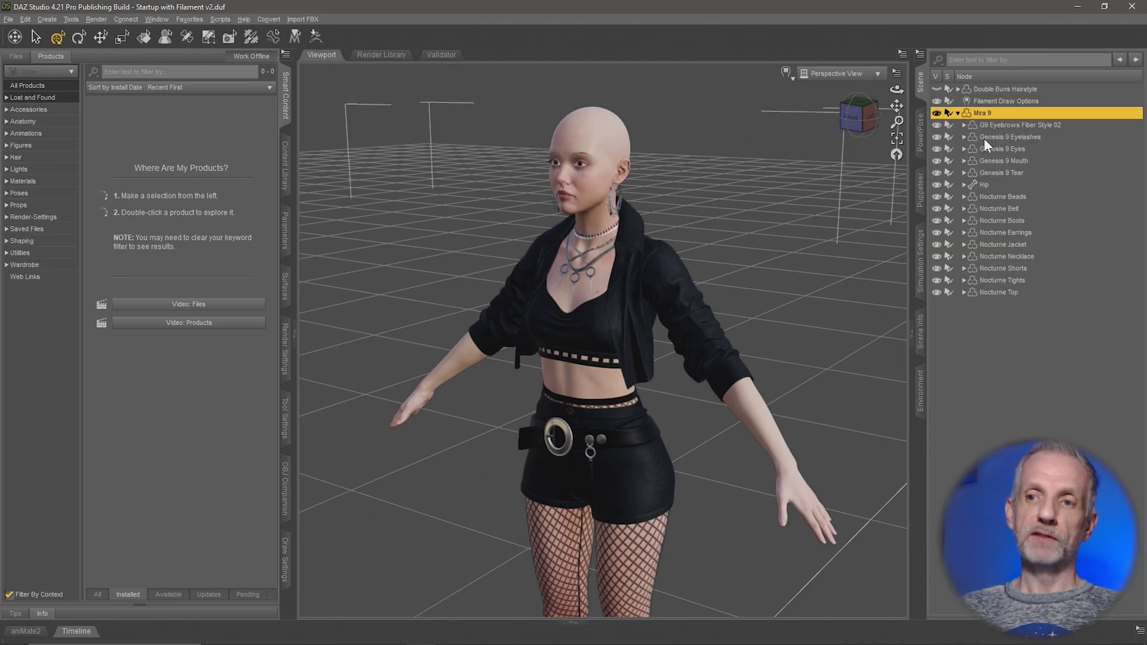
pyautogui.click(959, 113)
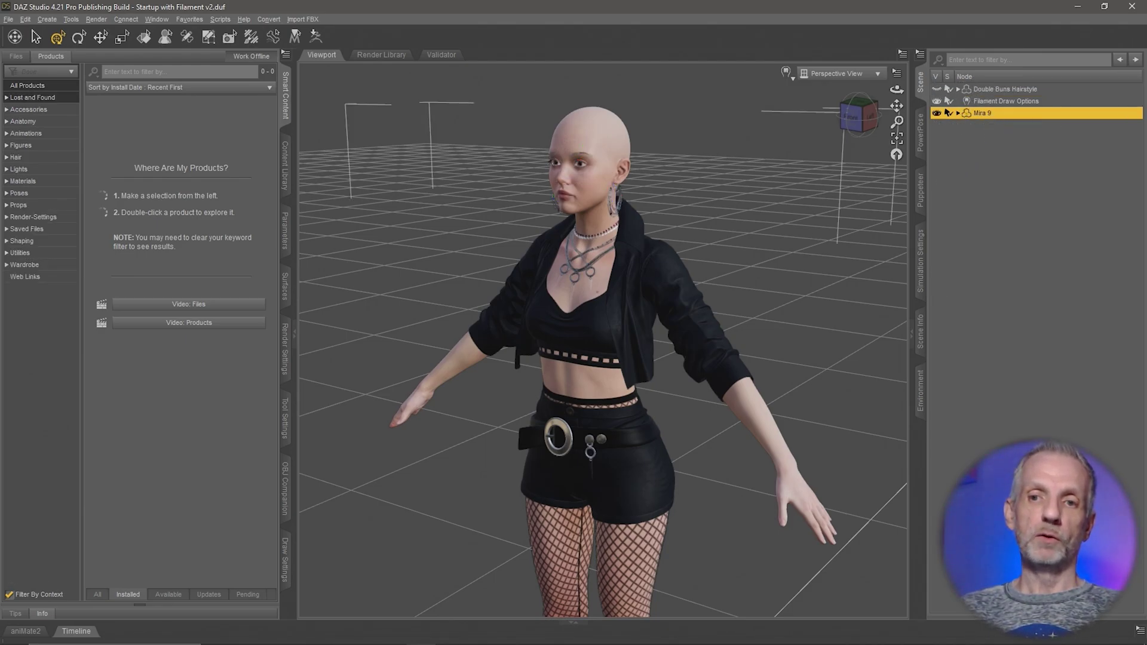
pyautogui.moveTo(807, 235); pyautogui.dragTo(805, 227, button='middle')
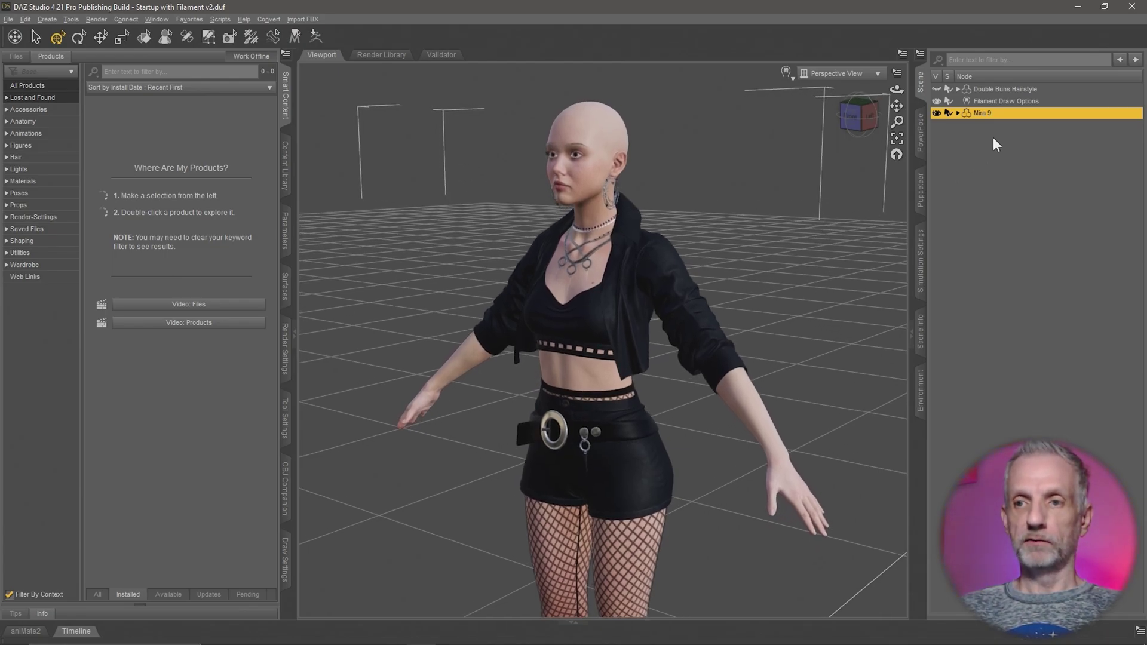
# - Send the Mira 9 figure through the Daz to Unreal bridge as a skeletal mesh with the asset name Mira9, and acknowledge the export message
pyautogui.click(3, 22)
pyautogui.moveTo(73, 173)
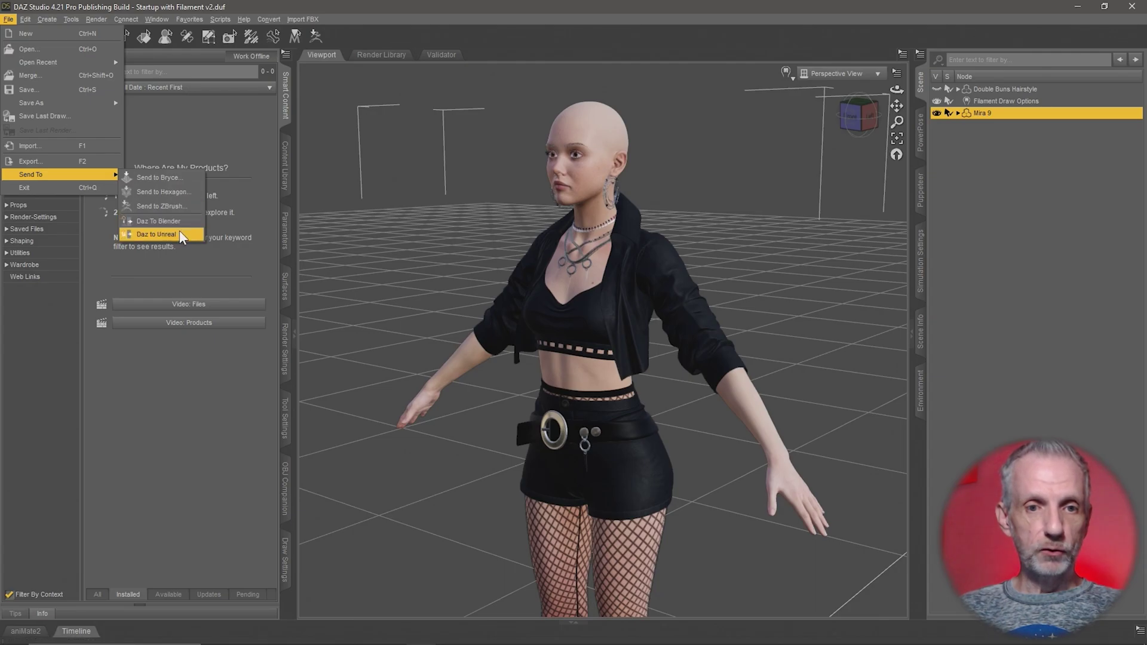
pyautogui.click(156, 234)
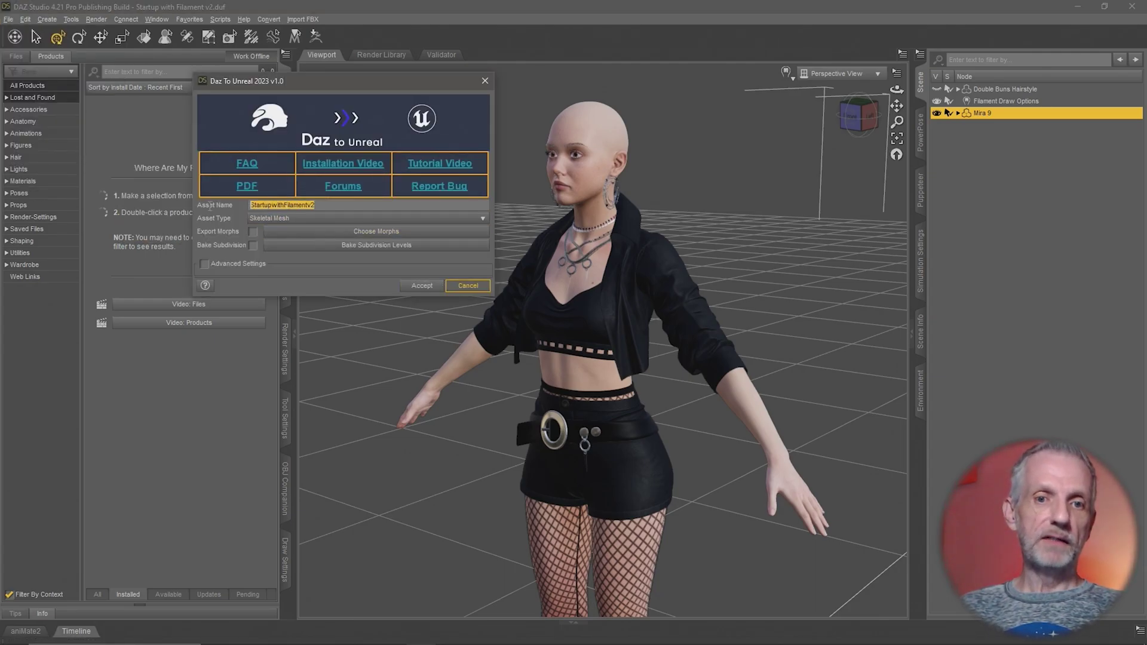
pyautogui.write('M')
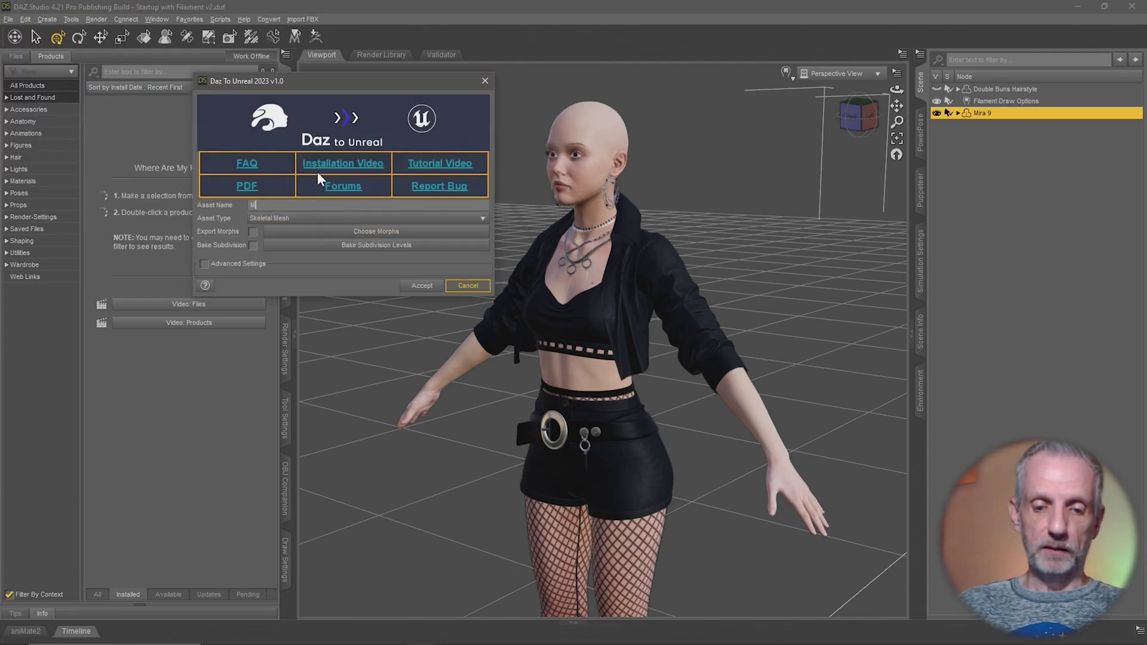
pyautogui.write('ira9')
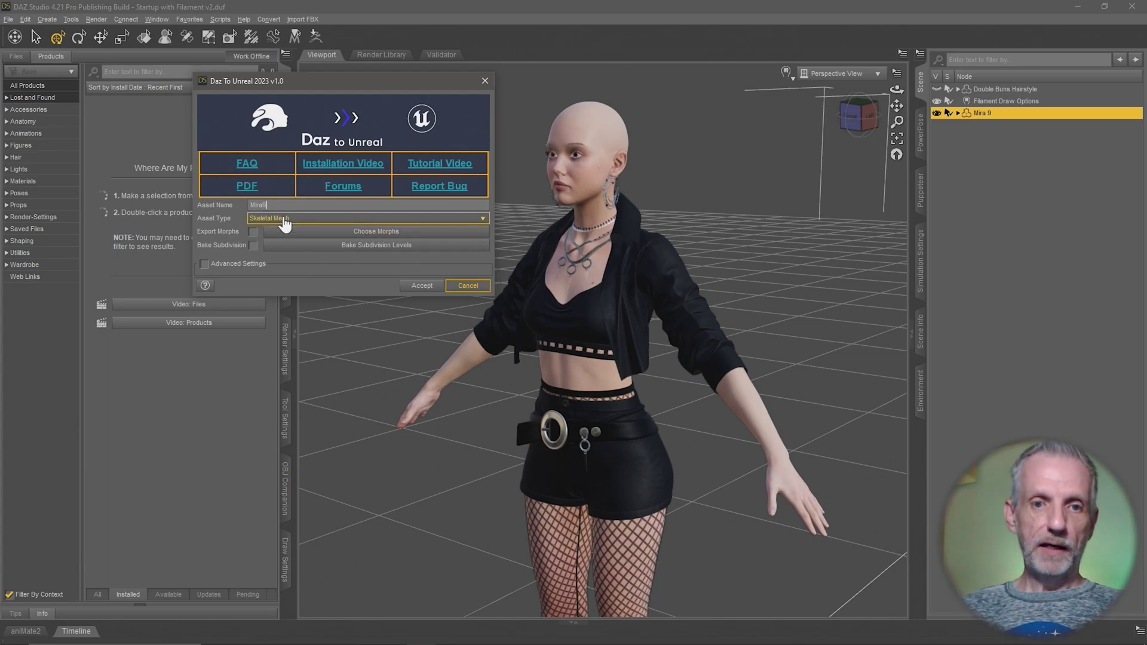
pyautogui.click(423, 286)
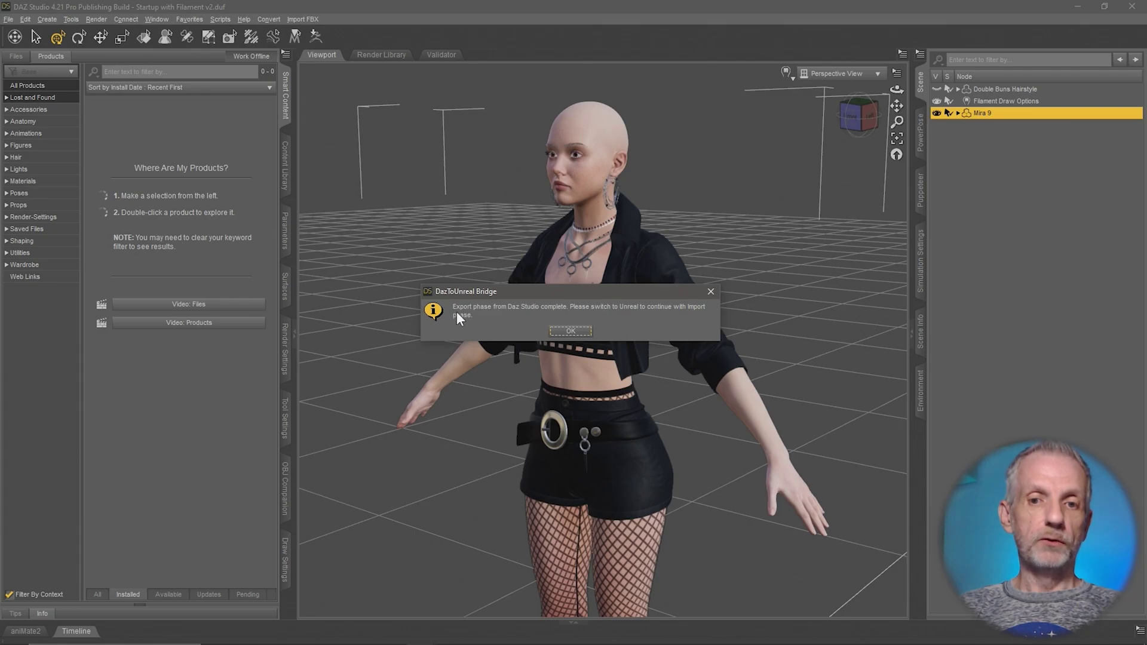
pyautogui.click(570, 330)
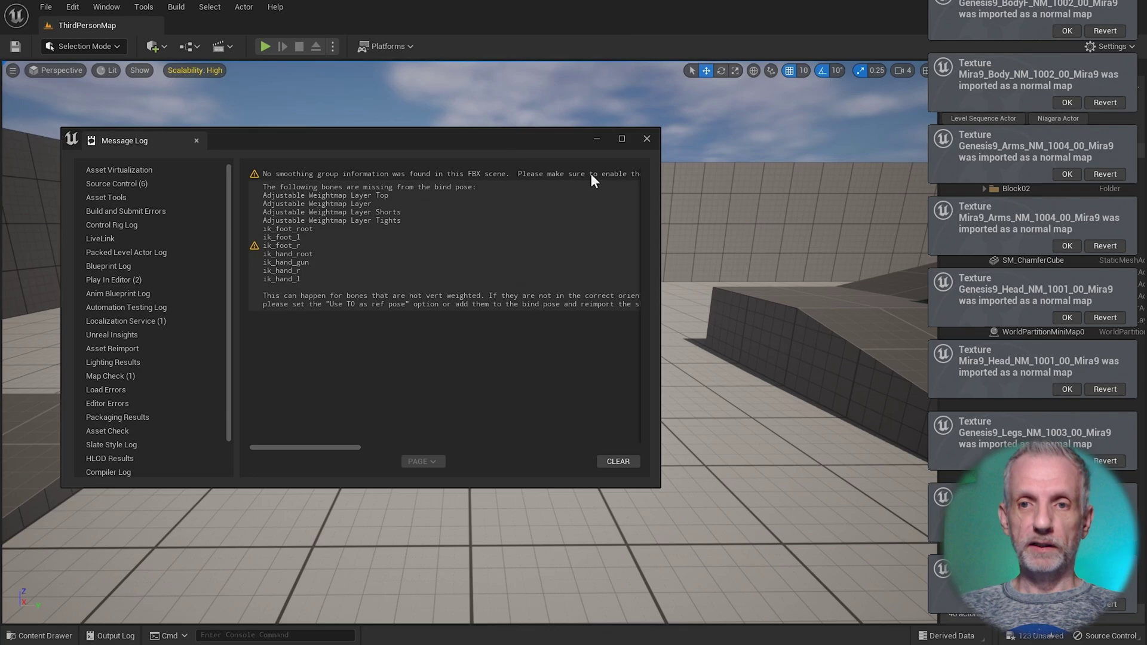
# - Switch to the Daz51a project in Unreal Engine and close the Message Log from the import
pyautogui.click(646, 138)
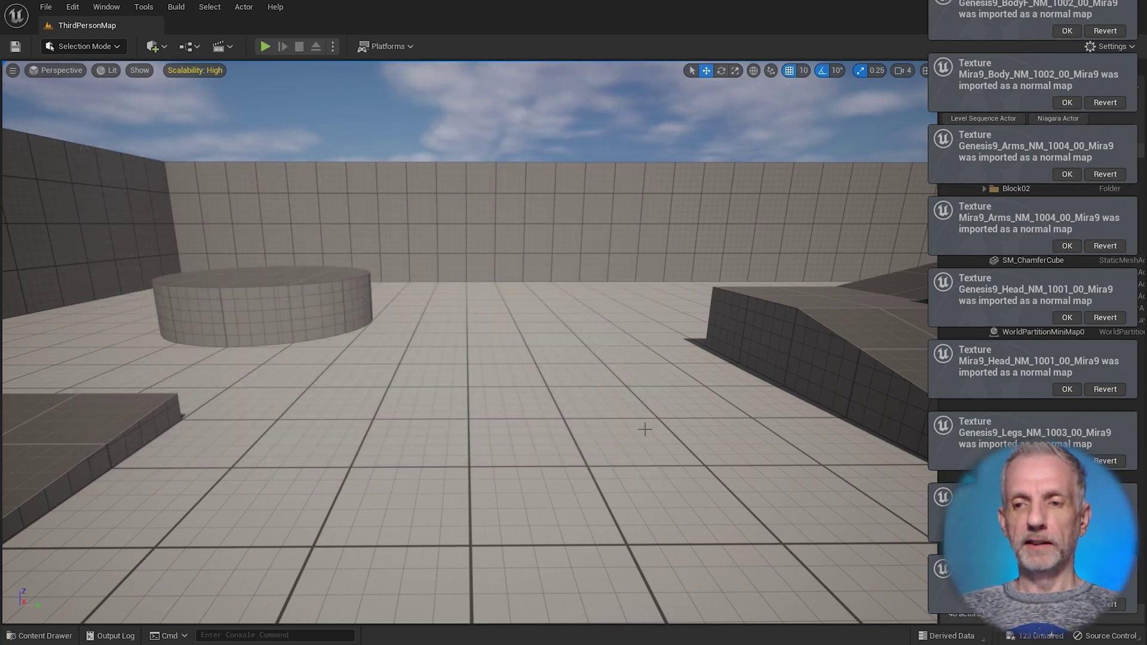
pyautogui.scroll(-3, 644, 429)
pyautogui.scroll(3, 644, 429)
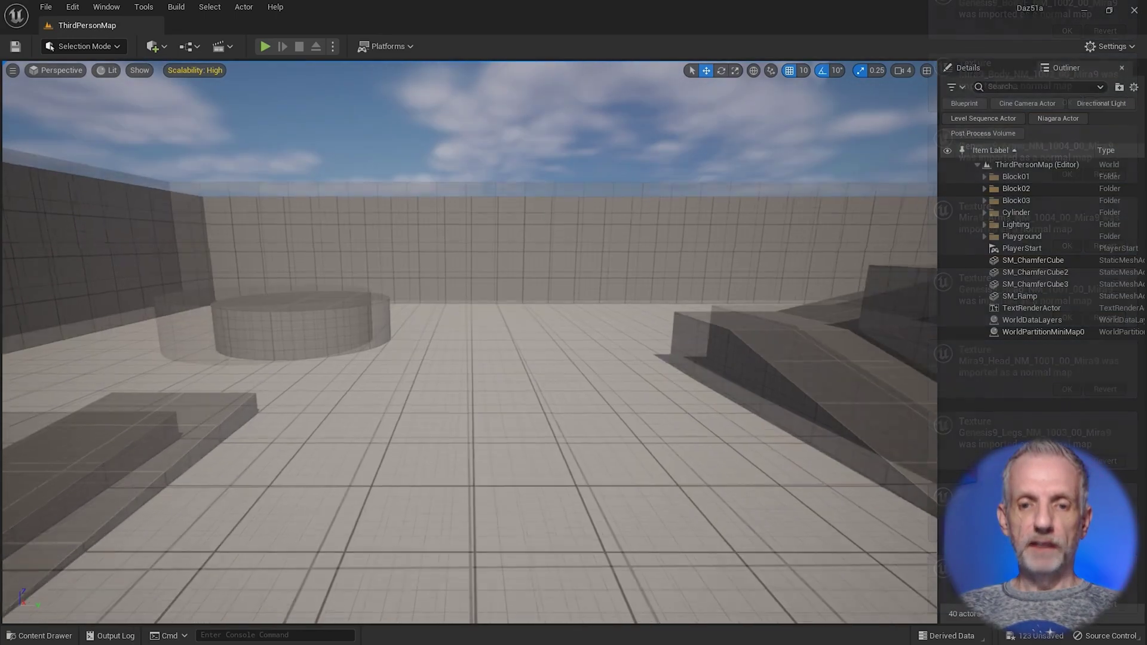
pyautogui.scroll(-3, 643, 431)
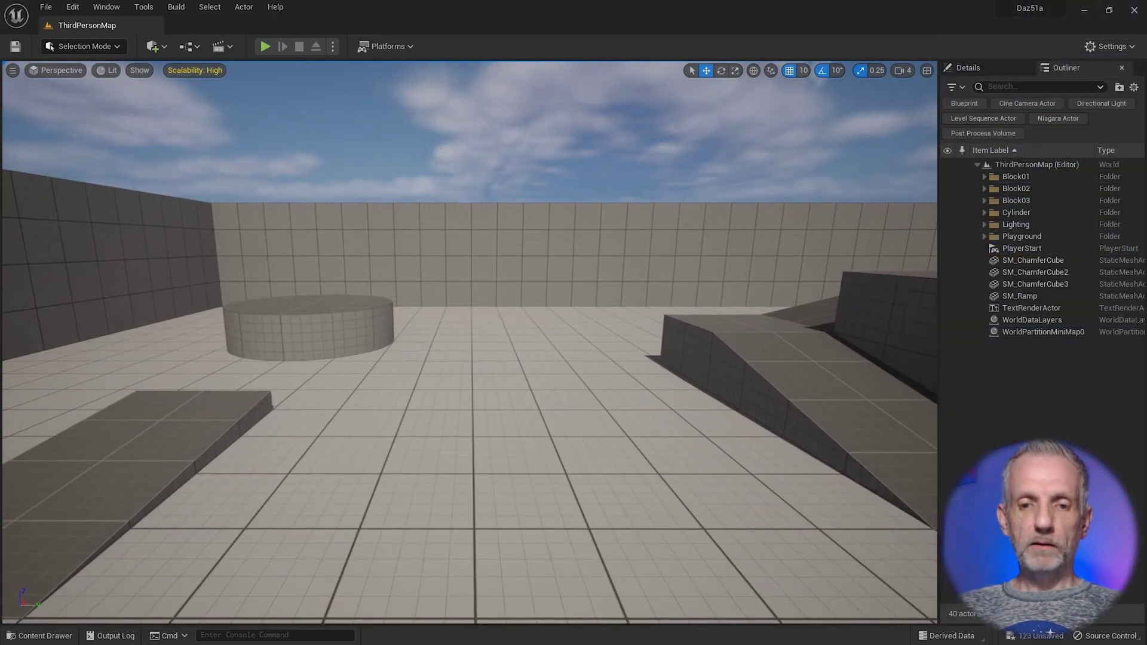
pyautogui.scroll(3, 643, 431)
# - Examine the imported skeleton, physics asset, control rig and skeletal mesh in the project's DazToUnreal/Mira9 content folder
pyautogui.hotkey('ctrl', 'space')
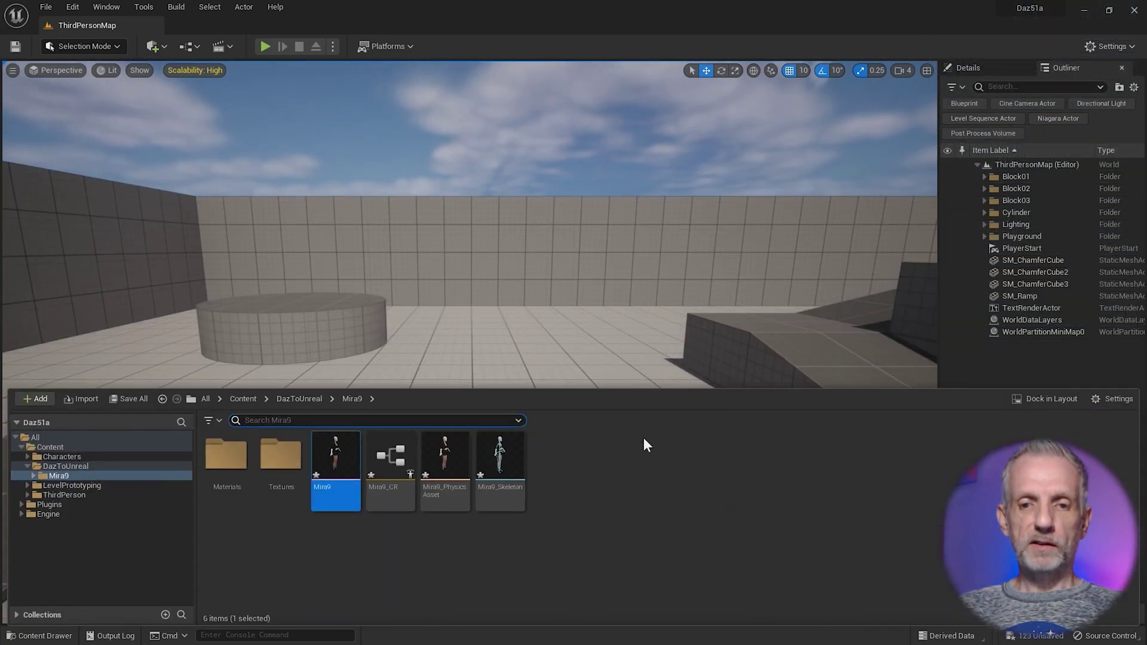
pyautogui.click(77, 466)
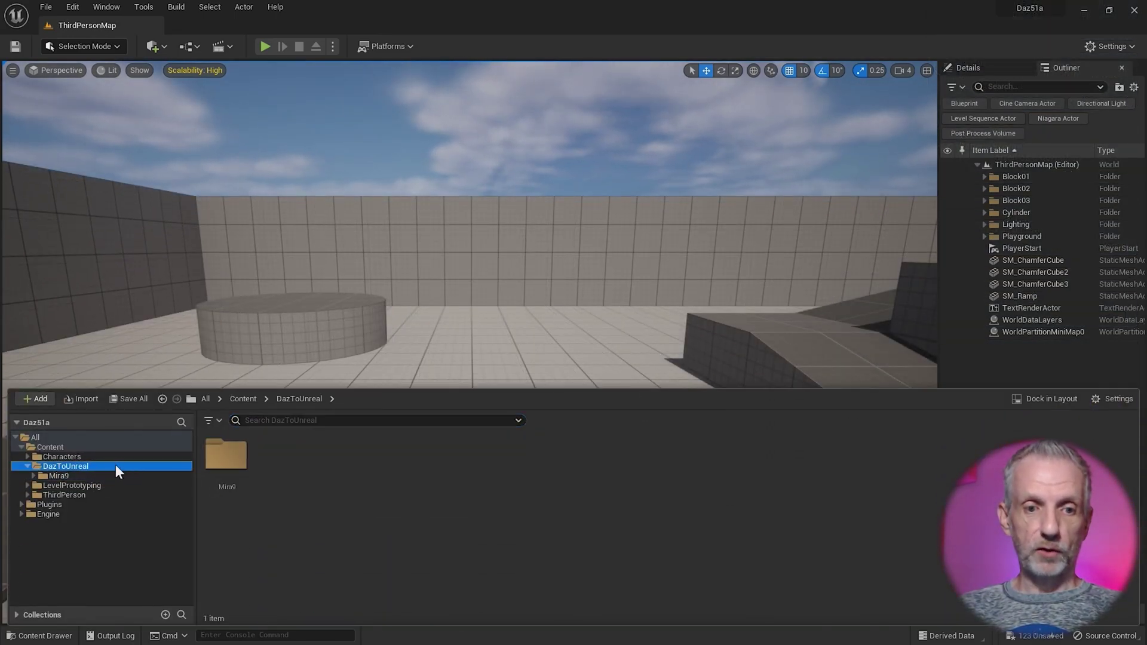
pyautogui.click(99, 475)
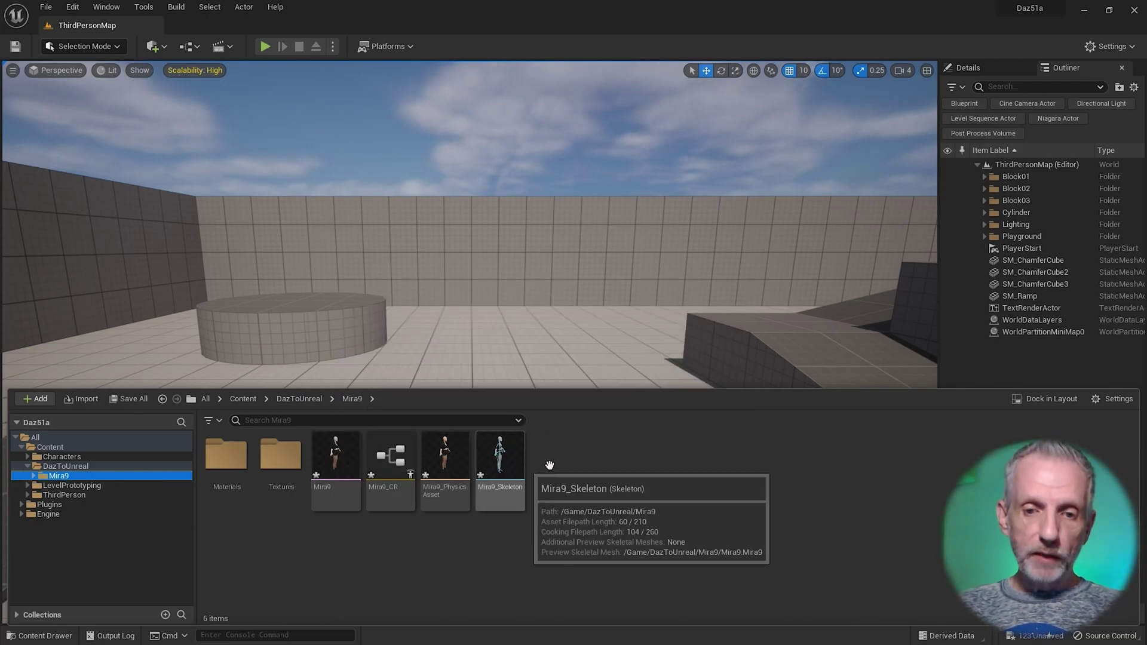
pyautogui.click(496, 456)
pyautogui.click(445, 457)
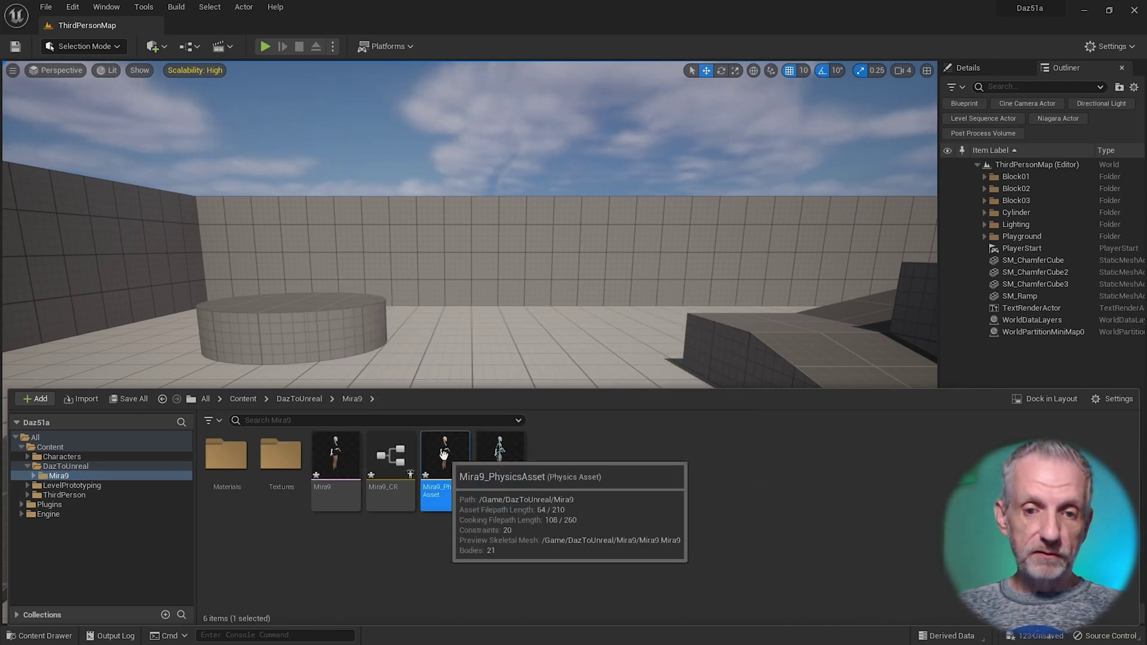
pyautogui.click(391, 457)
pyautogui.click(332, 459)
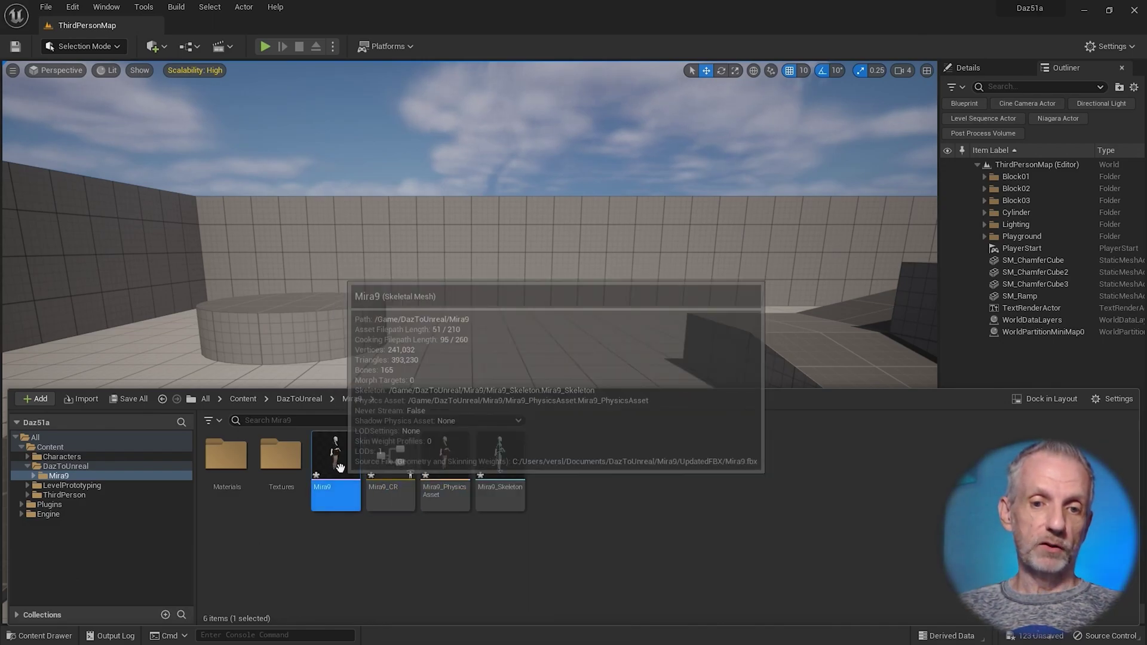
# - Place the Mira9 skeletal mesh on the floor of the level and rotate it 180 degrees about its vertical axis
pyautogui.moveTo(333, 459); pyautogui.dragTo(443, 504)
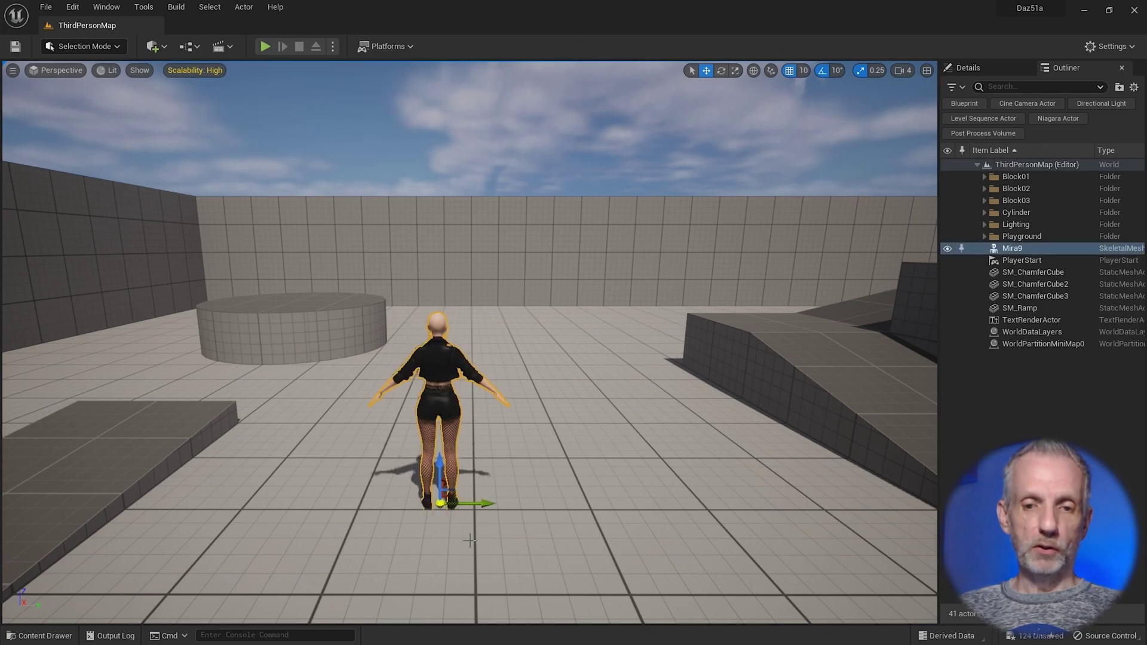
pyautogui.scroll(-1, 509, 528)
pyautogui.scroll(2, 509, 528)
pyautogui.scroll(-3, 509, 527)
pyautogui.press('e')
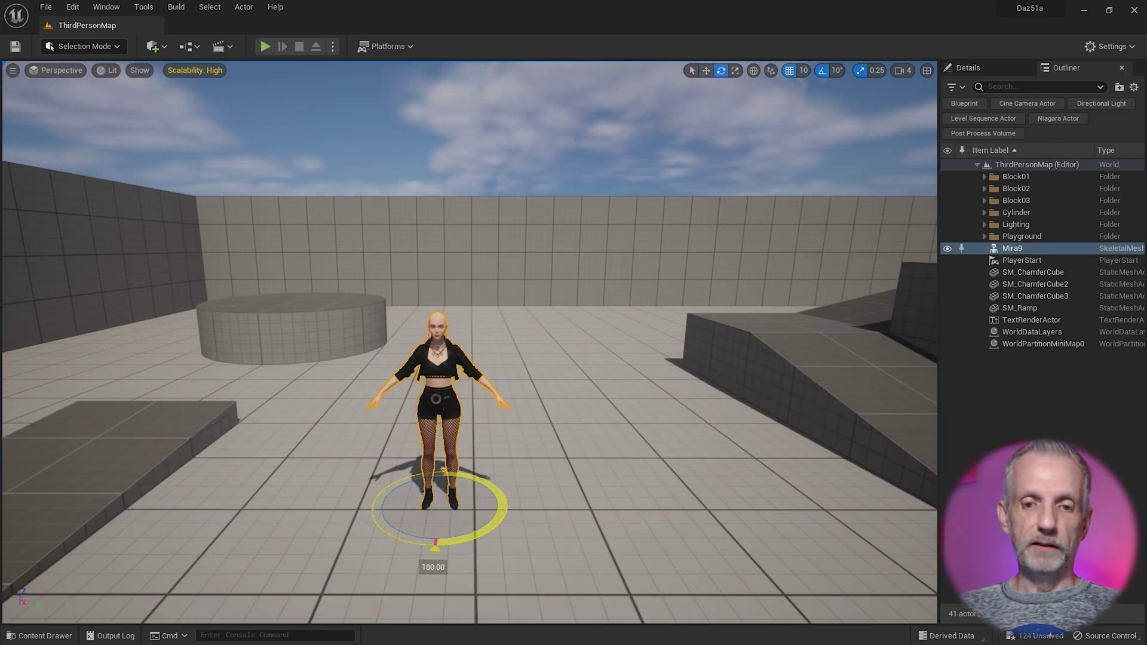
# - Inspect the placed Mira9 character up close from legs to face, and delete it from the level
pyautogui.scroll(6, 439, 514)
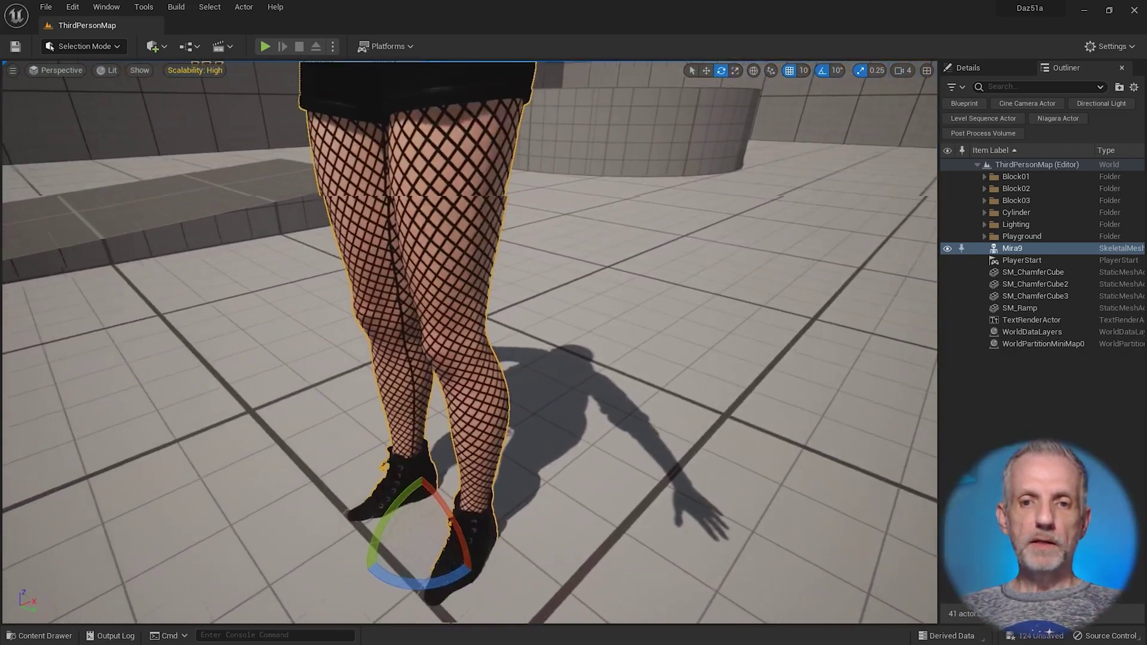
pyautogui.moveTo(439, 514); pyautogui.dragTo(433, 471, button='right')
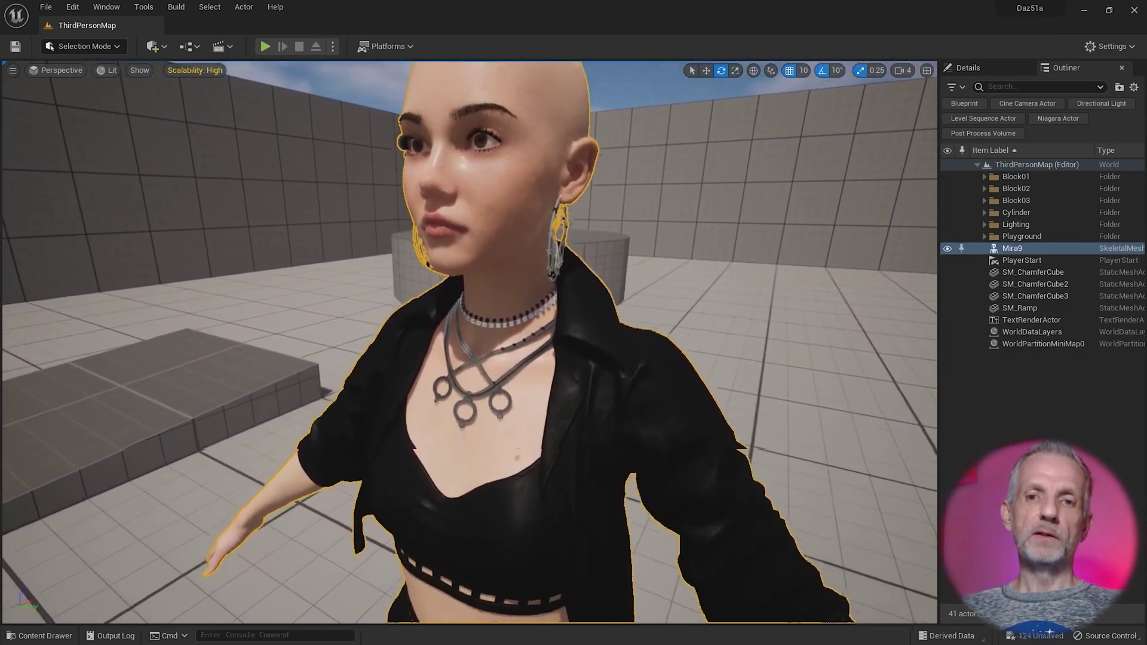
pyautogui.moveTo(433, 472); pyautogui.dragTo(432, 439, button='right')
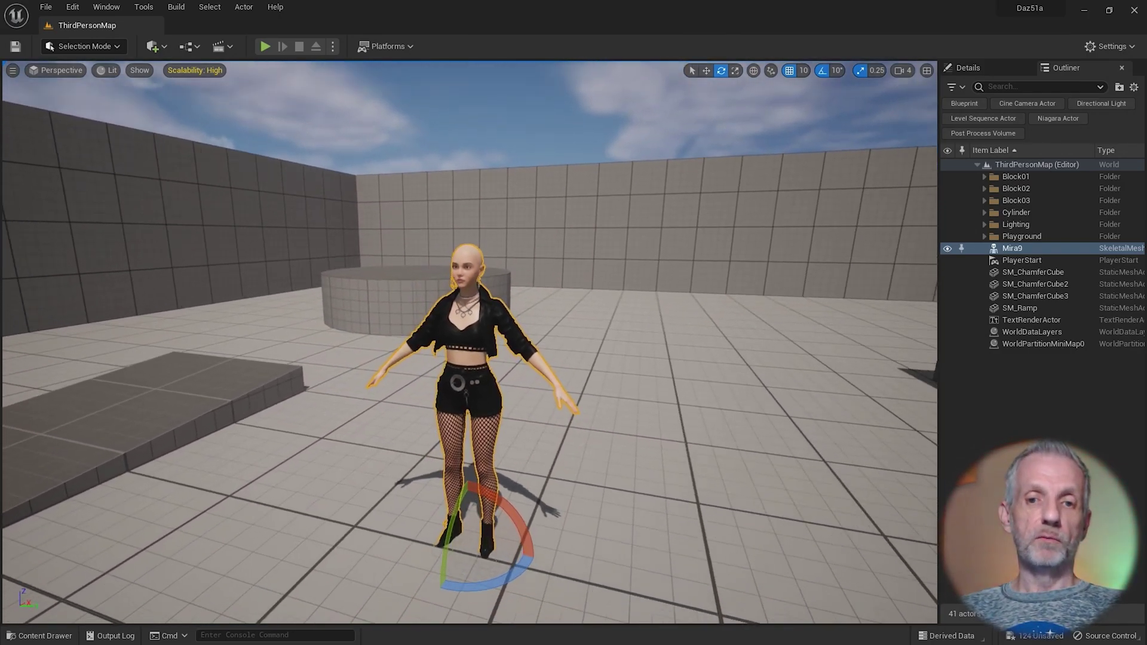
pyautogui.moveTo(522, 490); pyautogui.dragTo(524, 495, button='right')
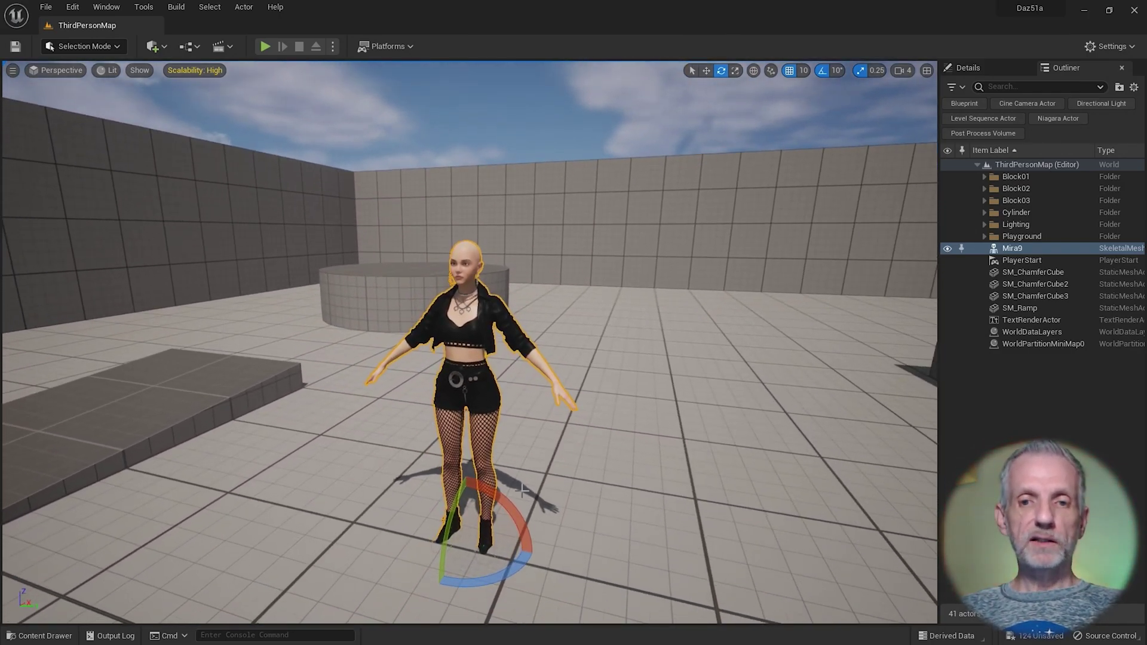
pyautogui.press('Delete')
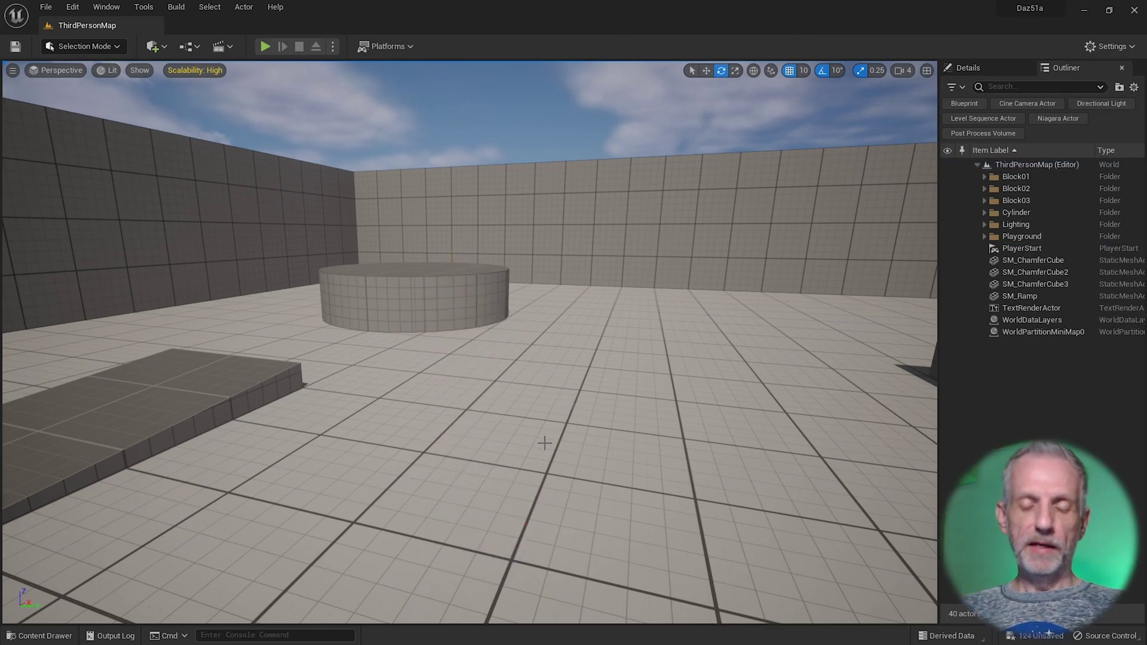
# - Open the BP_ThirdPersonCharacter blueprint from the ThirdPerson/Blueprints folder and dock its editor beside the ThirdPersonMap level
pyautogui.hotkey('ctrl', 'space')
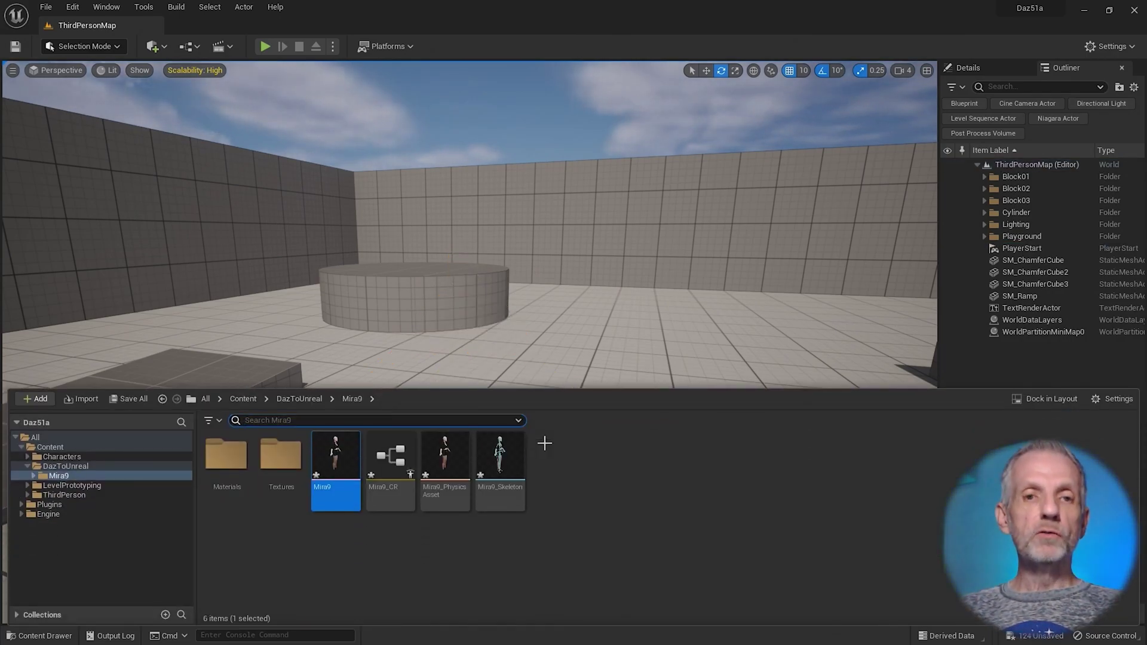
pyautogui.click(113, 494)
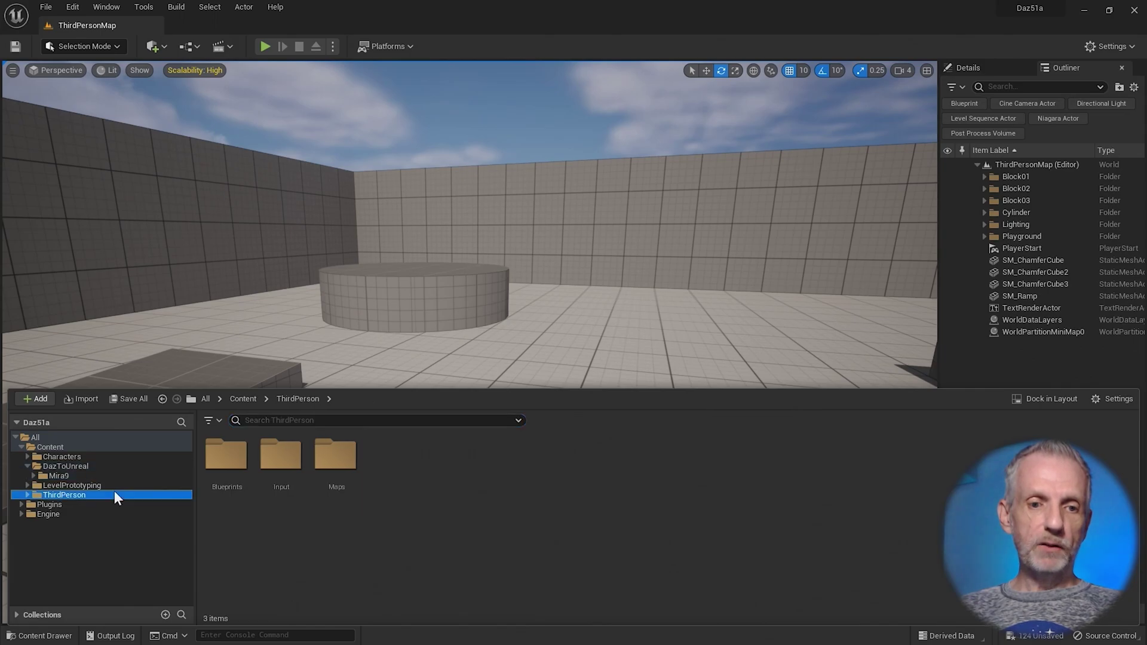
pyautogui.doubleClick(225, 457)
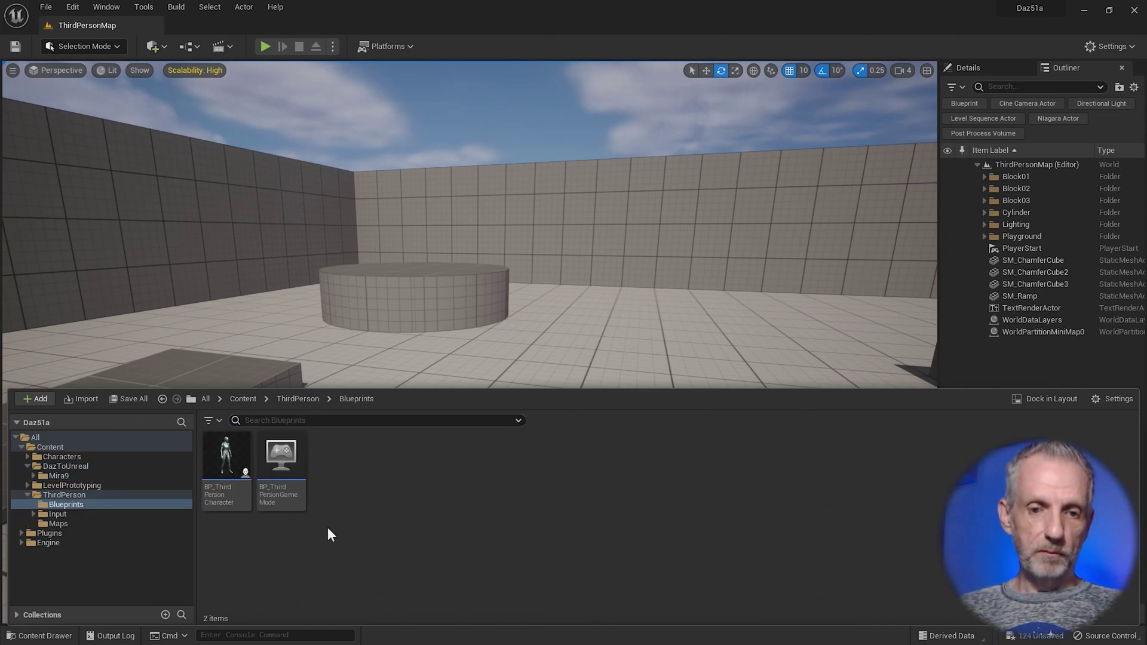
pyautogui.click(229, 463)
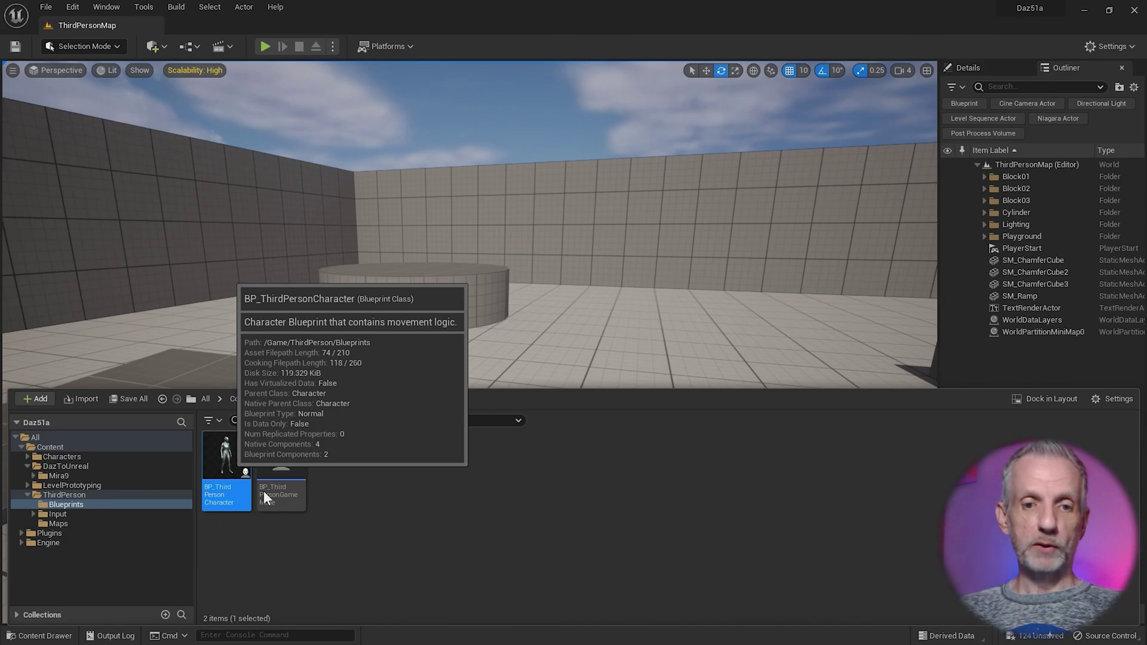
pyautogui.doubleClick(231, 457)
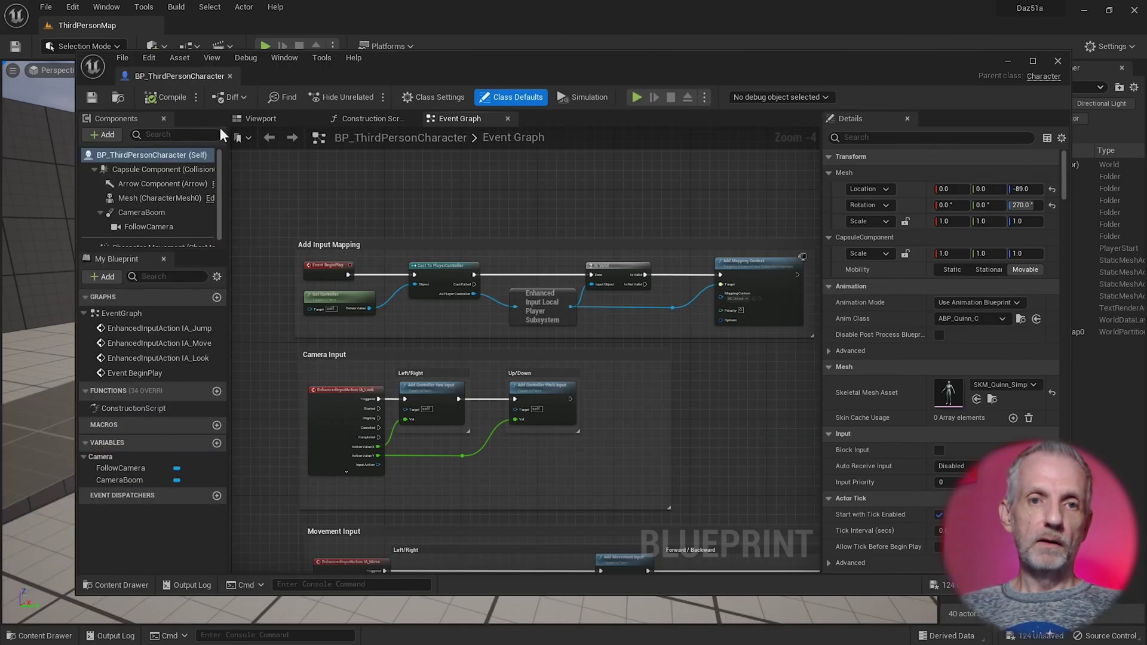
pyautogui.moveTo(179, 76); pyautogui.dragTo(217, 24)
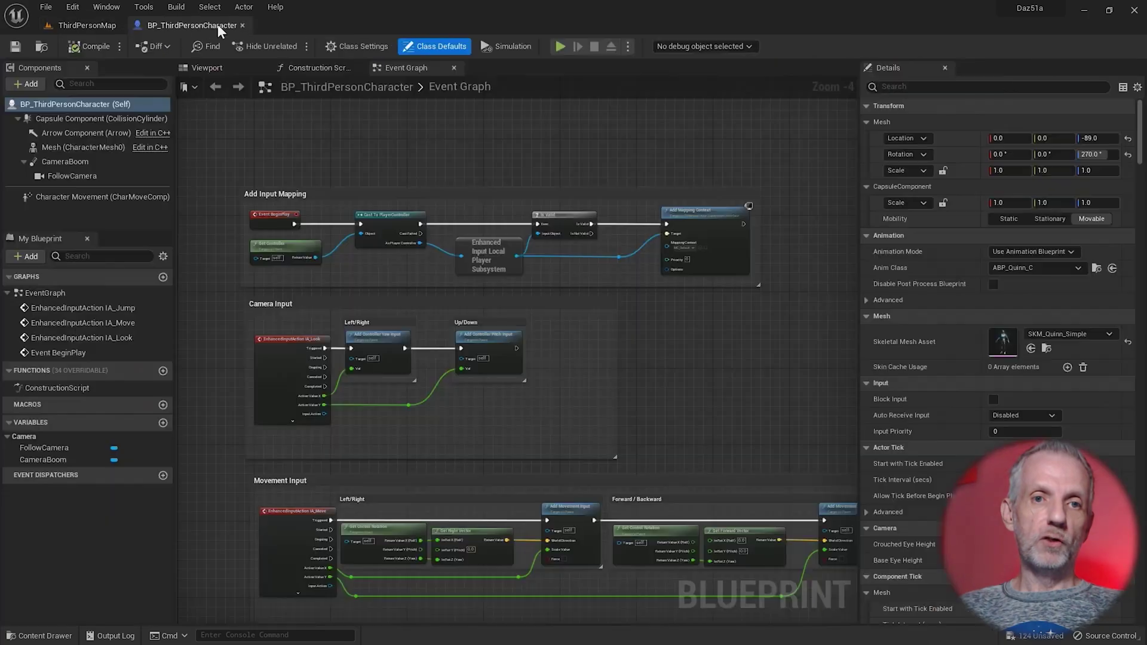
# - Show the character blueprint's 3D preview and examine the Quinn mannequin from the front
pyautogui.click(220, 67)
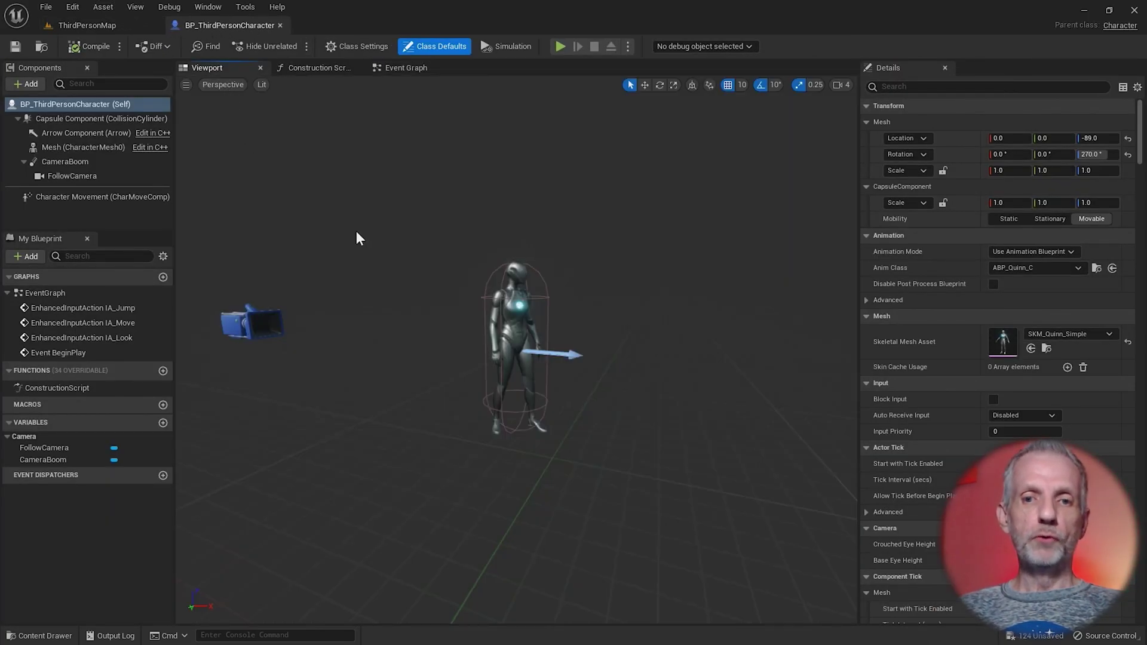
pyautogui.scroll(5, 523, 353)
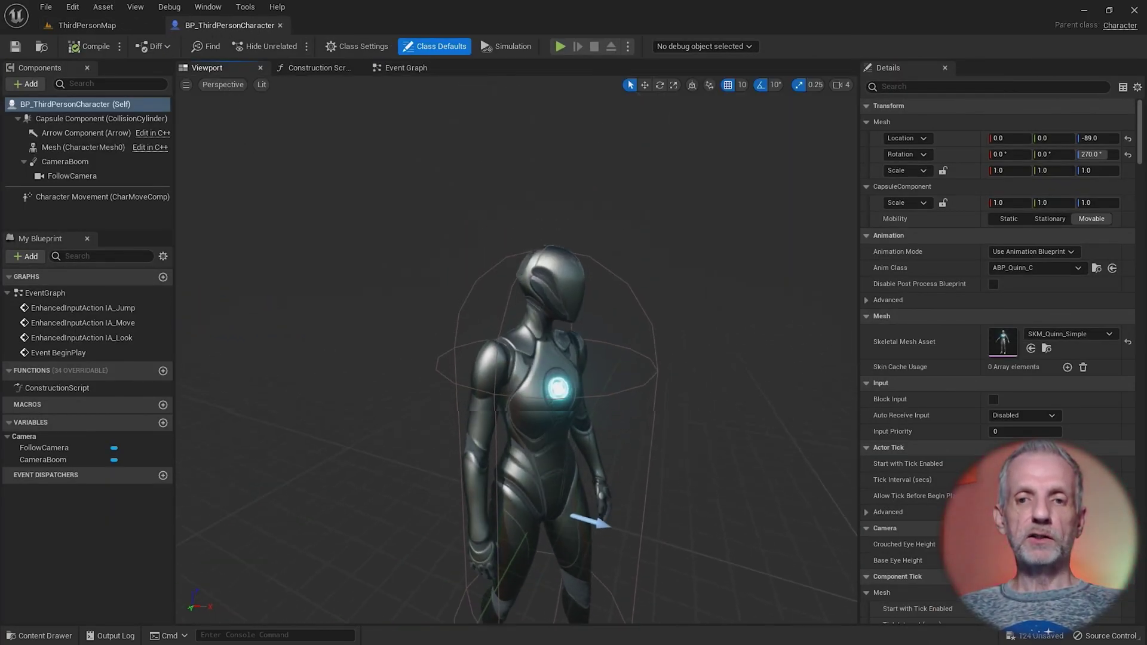
pyautogui.moveTo(523, 353)
pyautogui.mouseDown(button='right')
pyautogui.moveTo(513, 382)
pyautogui.moveTo(523, 430)
pyautogui.moveTo(526, 388)
pyautogui.moveTo(567, 385)
pyautogui.moveTo(550, 356)
pyautogui.moveTo(526, 361)
pyautogui.mouseUp(button='right')
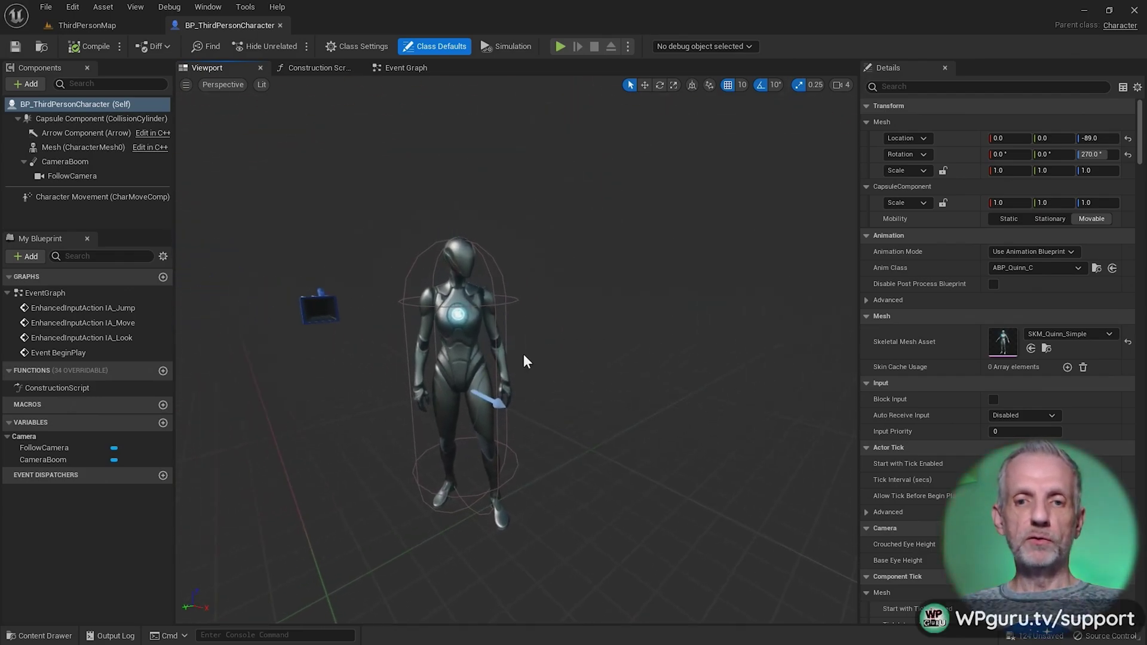
# - Add a Skeletal Mesh component under the character's Mesh component and name it Daz Mesh
pyautogui.click(462, 260)
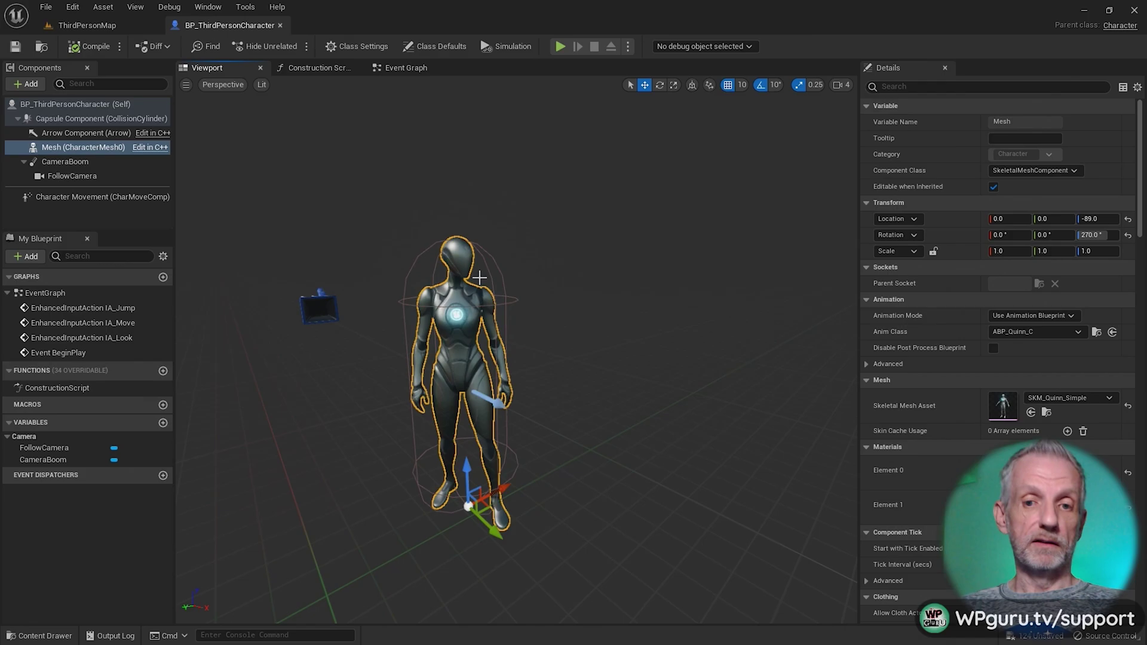
pyautogui.moveTo(506, 405); pyautogui.dragTo(503, 408, button='right')
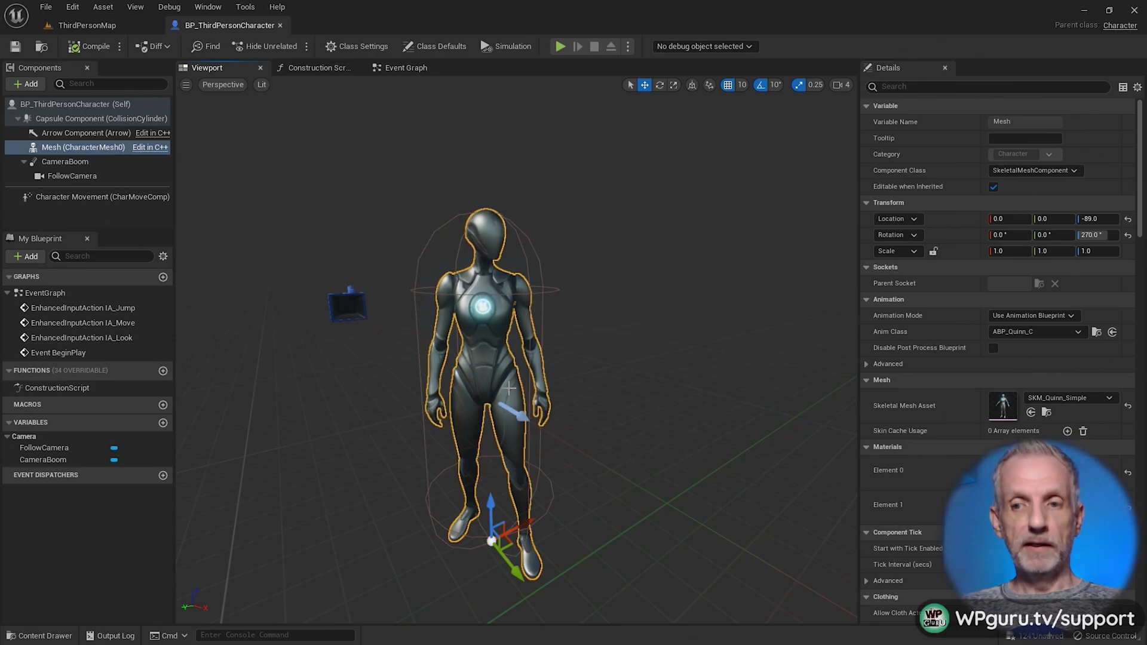
pyautogui.click(30, 84)
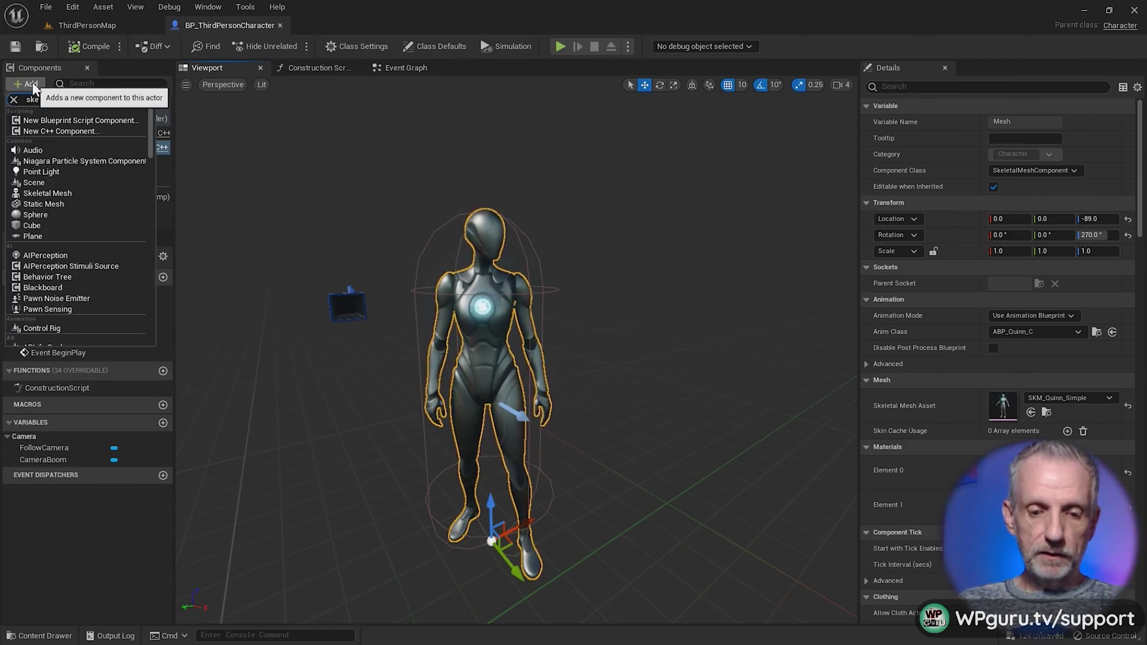
pyautogui.click(47, 193)
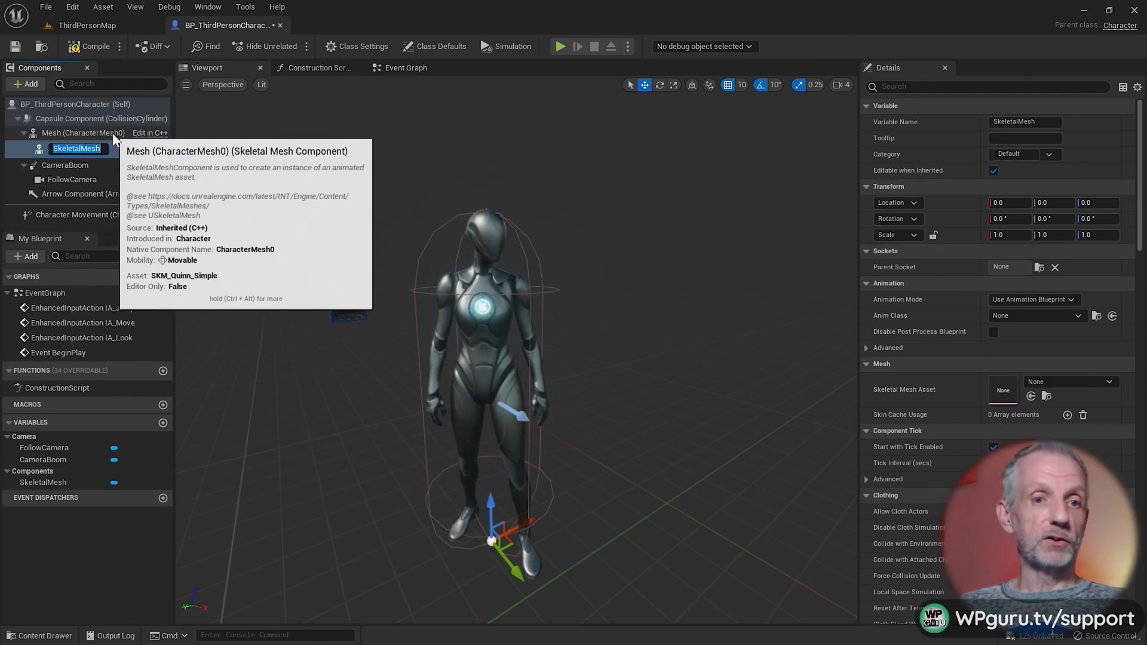
pyautogui.write('Daz Mesh')
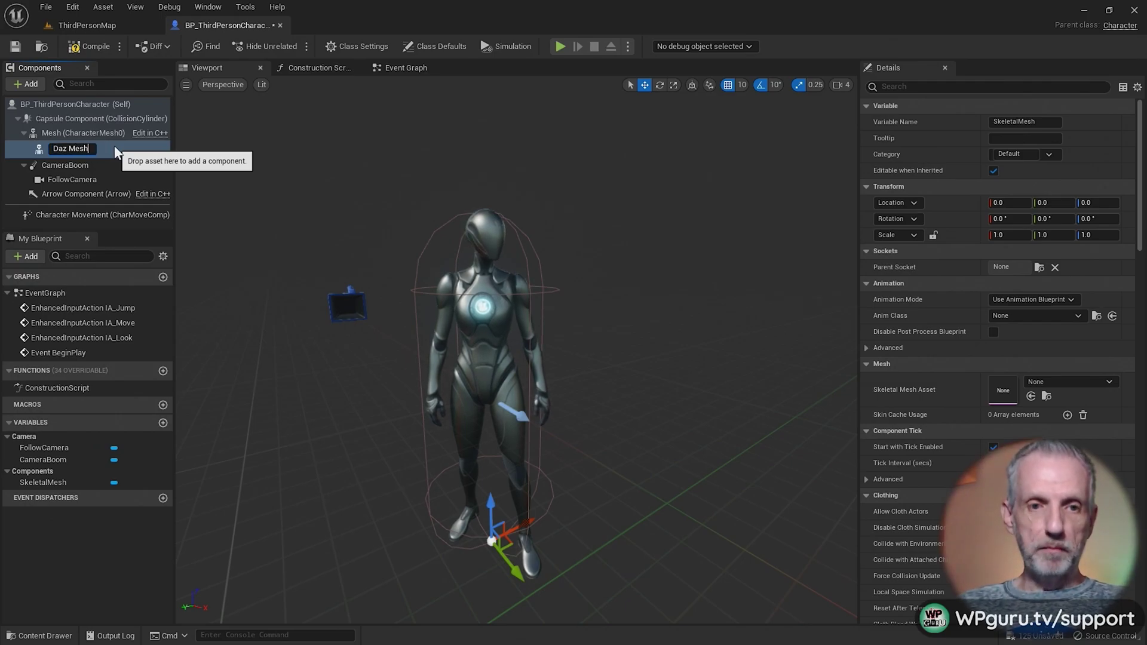
pyautogui.press('Return')
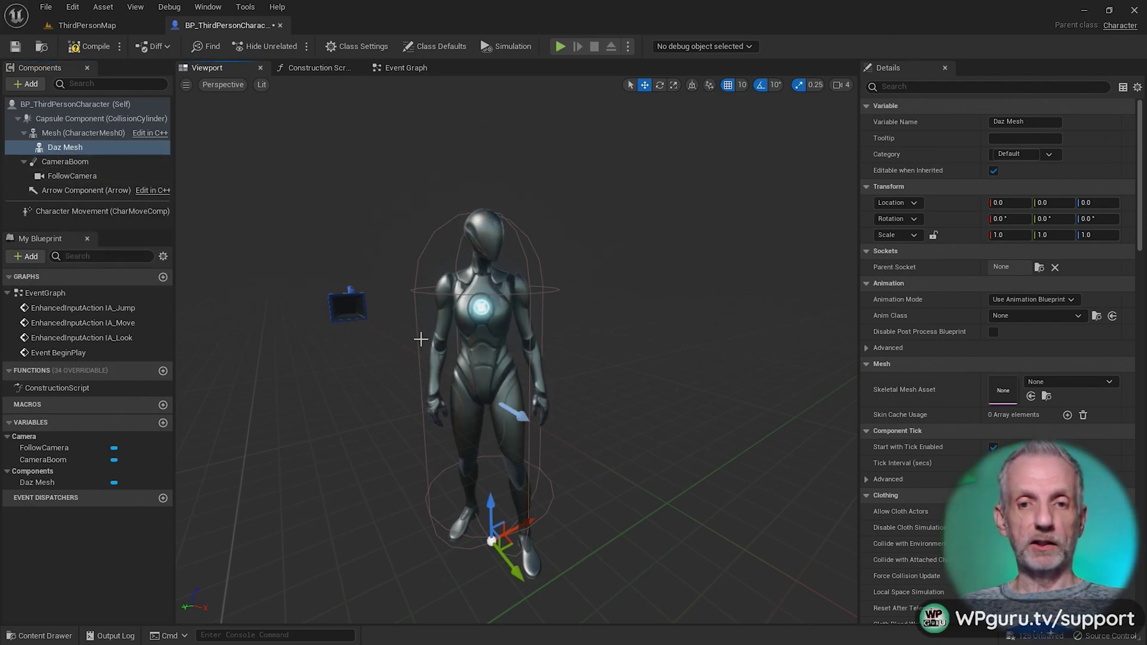
# - Assign Mira9 as the skeletal mesh asset of the Daz Mesh component
pyautogui.moveTo(419, 338)
pyautogui.mouseDown()
pyautogui.moveTo(431, 352)
pyautogui.moveTo(442, 338)
pyautogui.mouseUp()
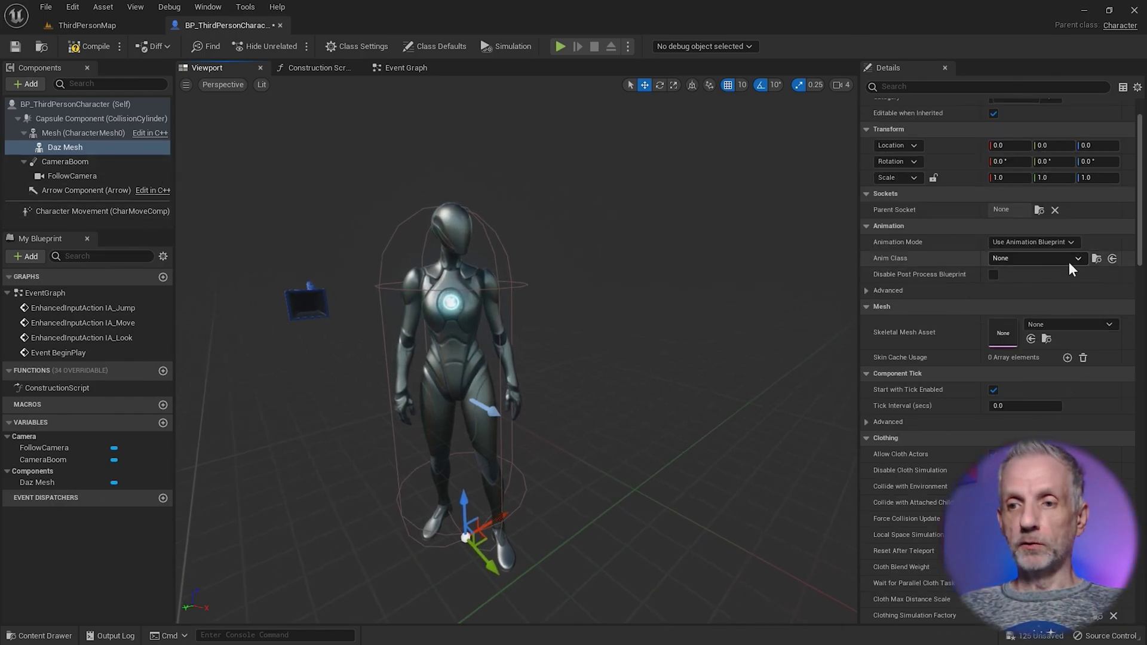
pyautogui.click(1076, 321)
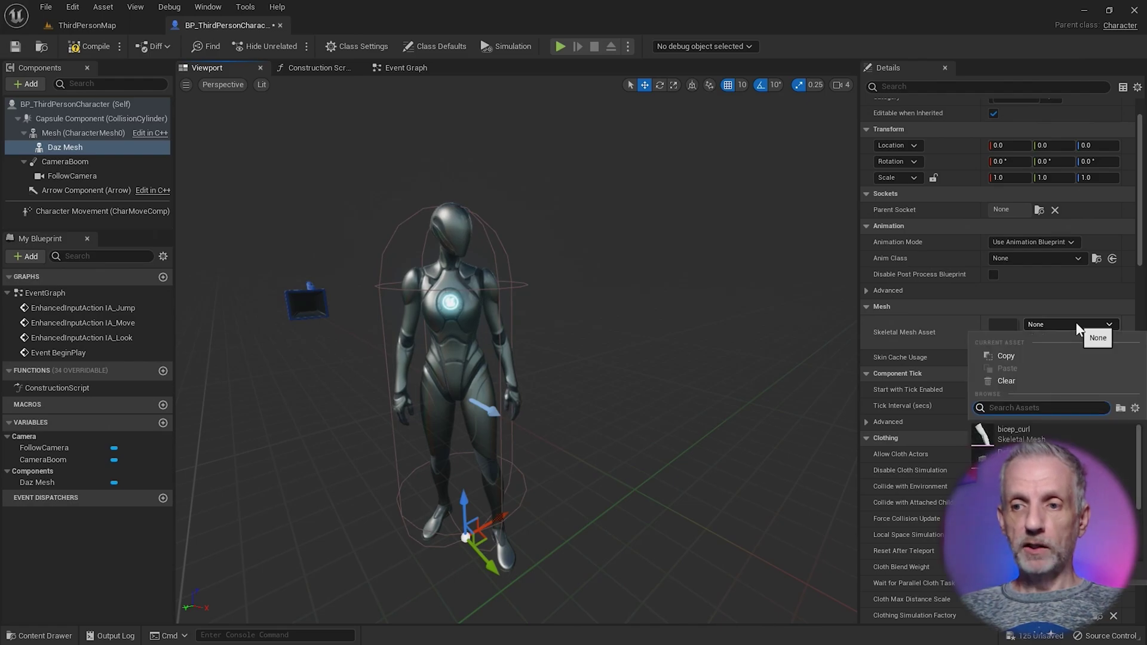
pyautogui.write('mira')
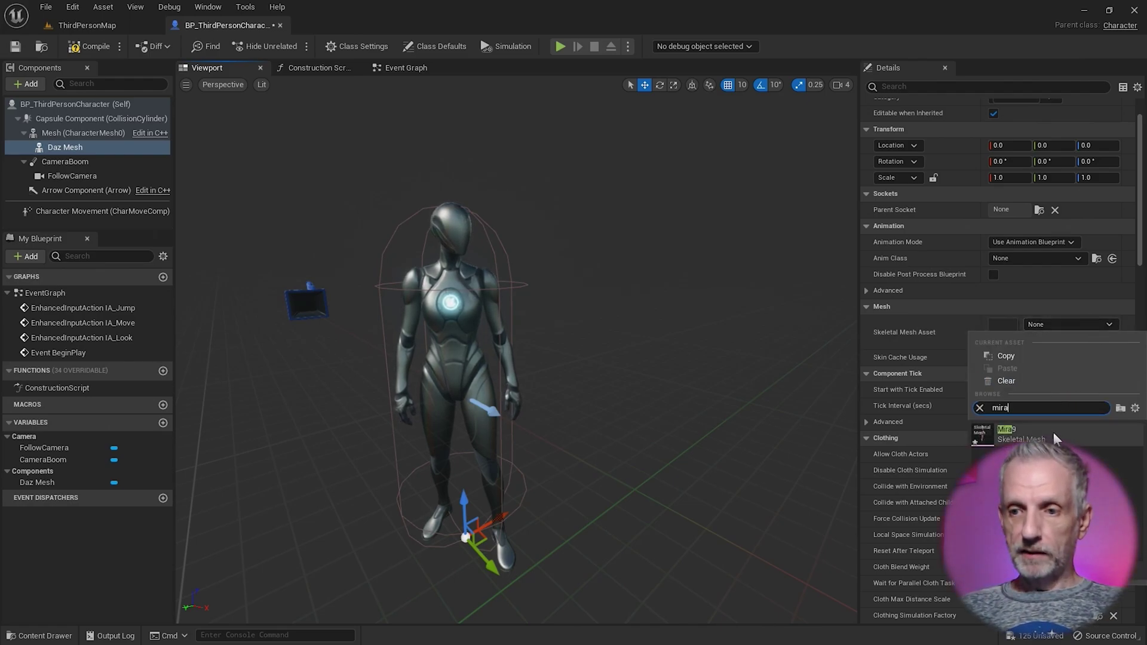
pyautogui.click(1053, 432)
pyautogui.moveTo(470, 266); pyautogui.dragTo(454, 262, button='right')
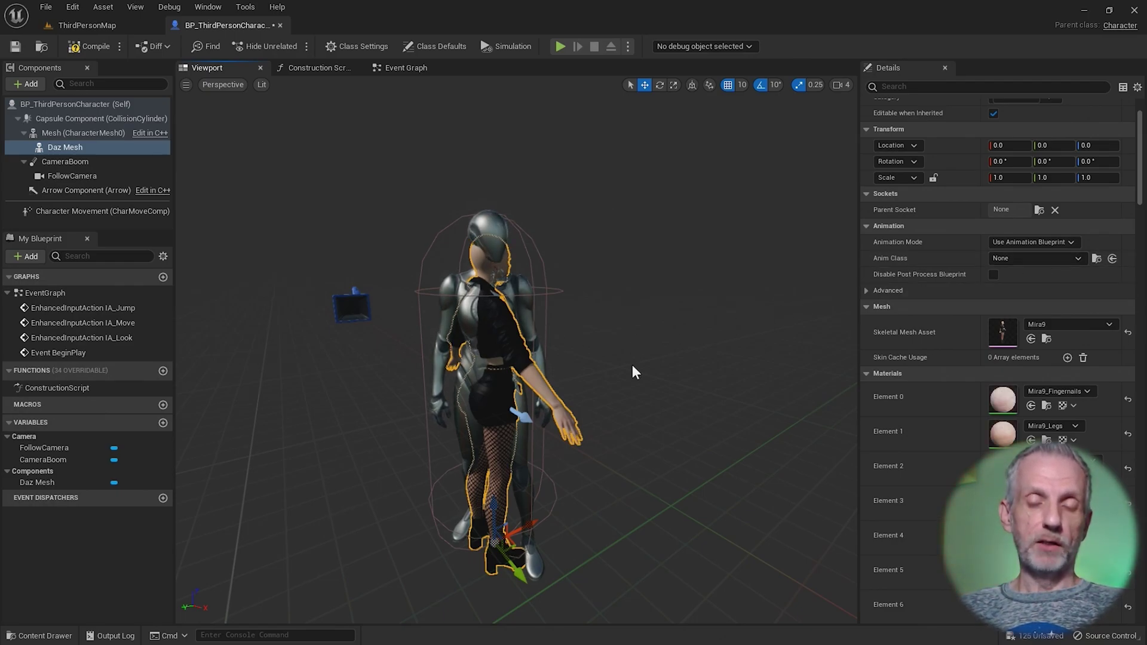
# - Create an Animation Blueprint for Mira9_Skeleton in the DazToUnreal/Mira9 folder and name it ABP_Mira
pyautogui.hotkey('ctrl', 'space')
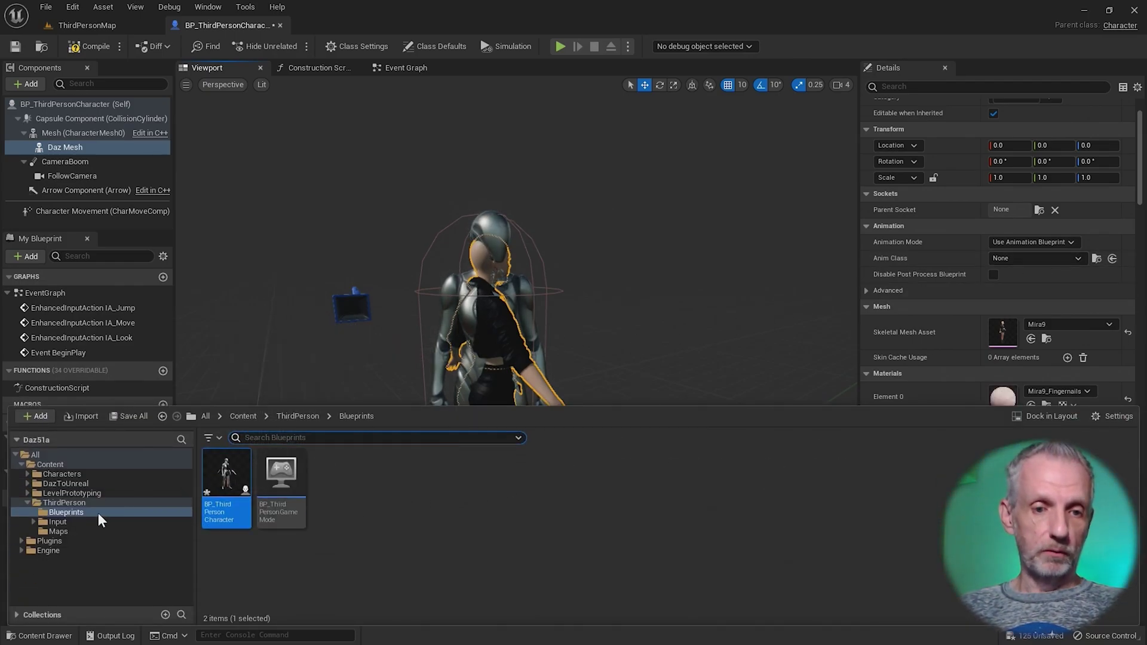
pyautogui.doubleClick(98, 480)
pyautogui.doubleClick(101, 491)
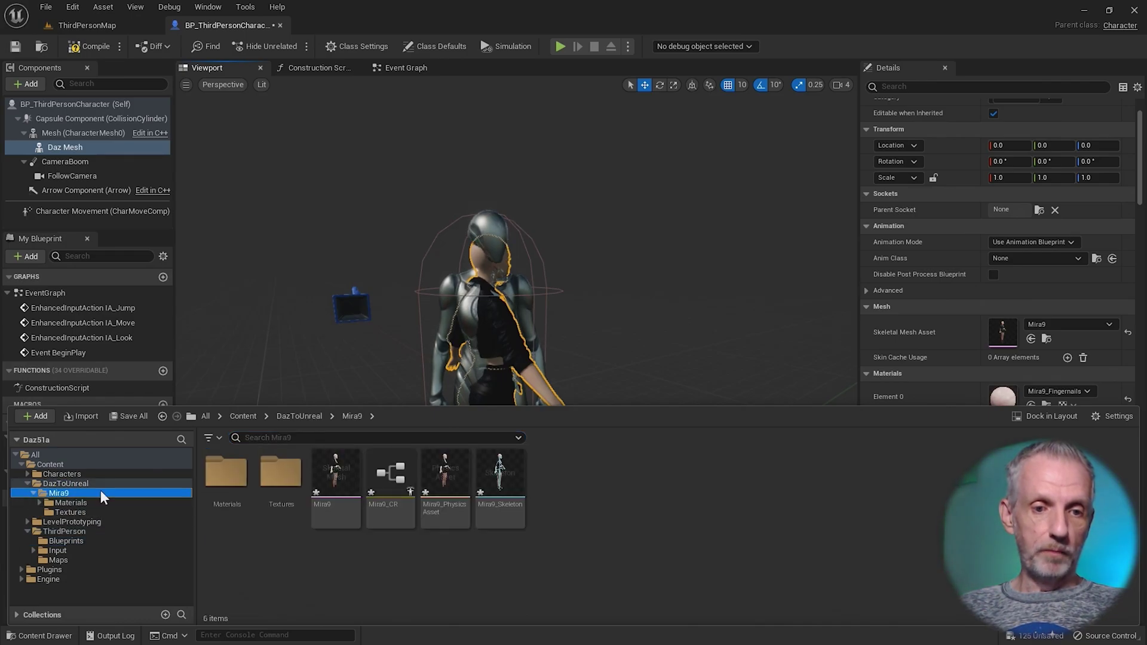
pyautogui.rightClick(655, 508)
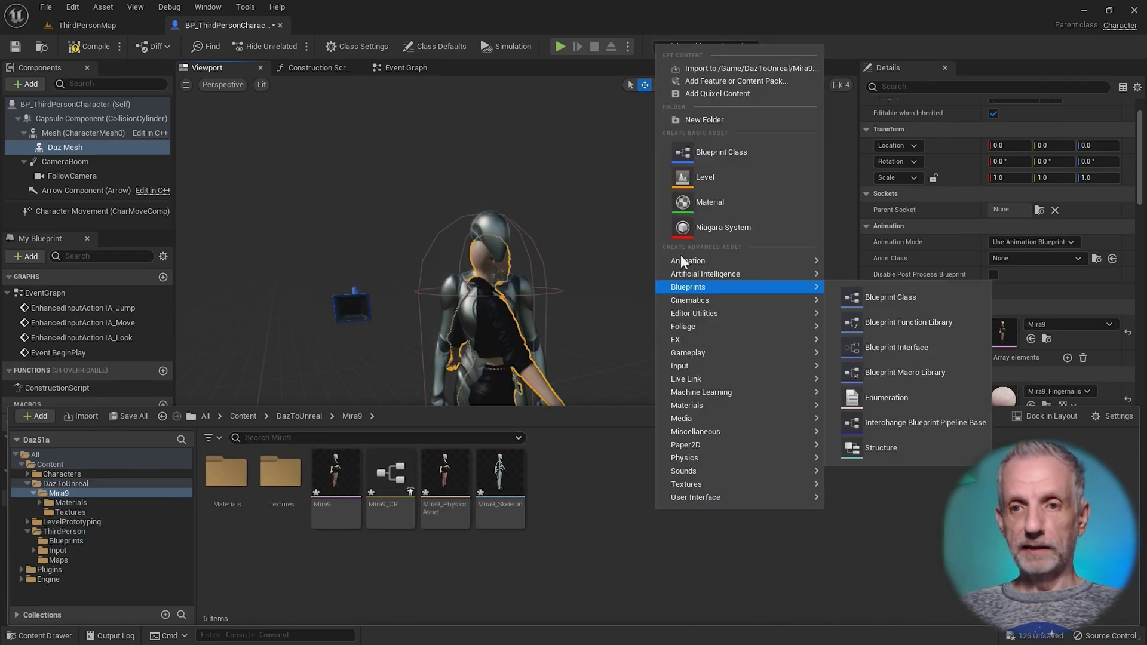
pyautogui.moveTo(781, 258)
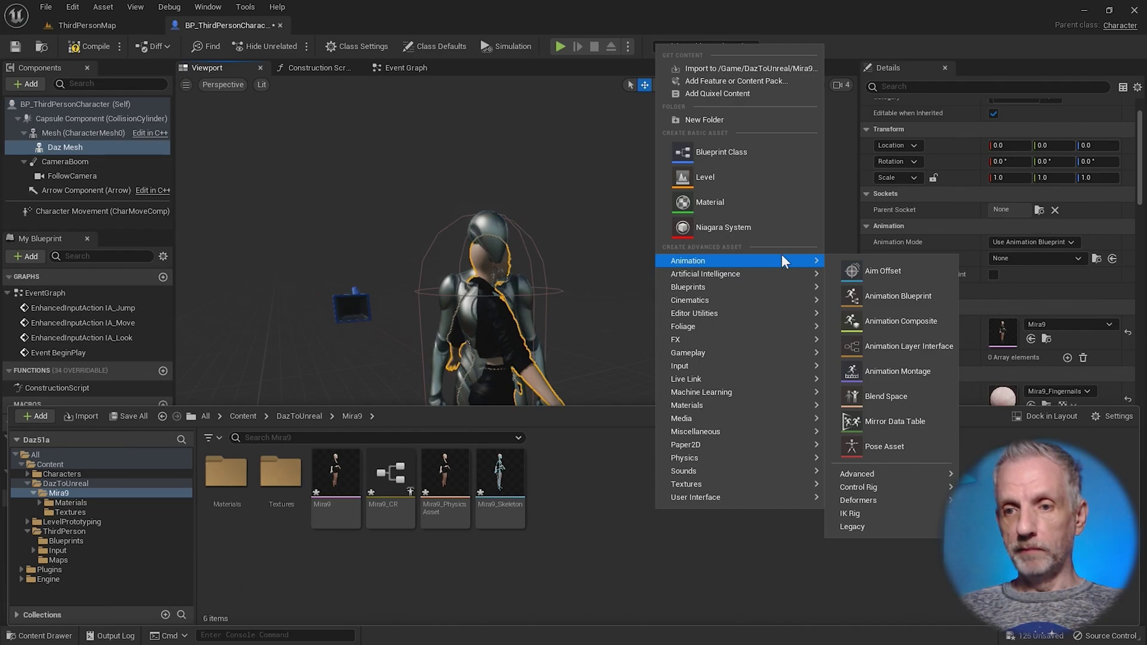
pyautogui.click(931, 306)
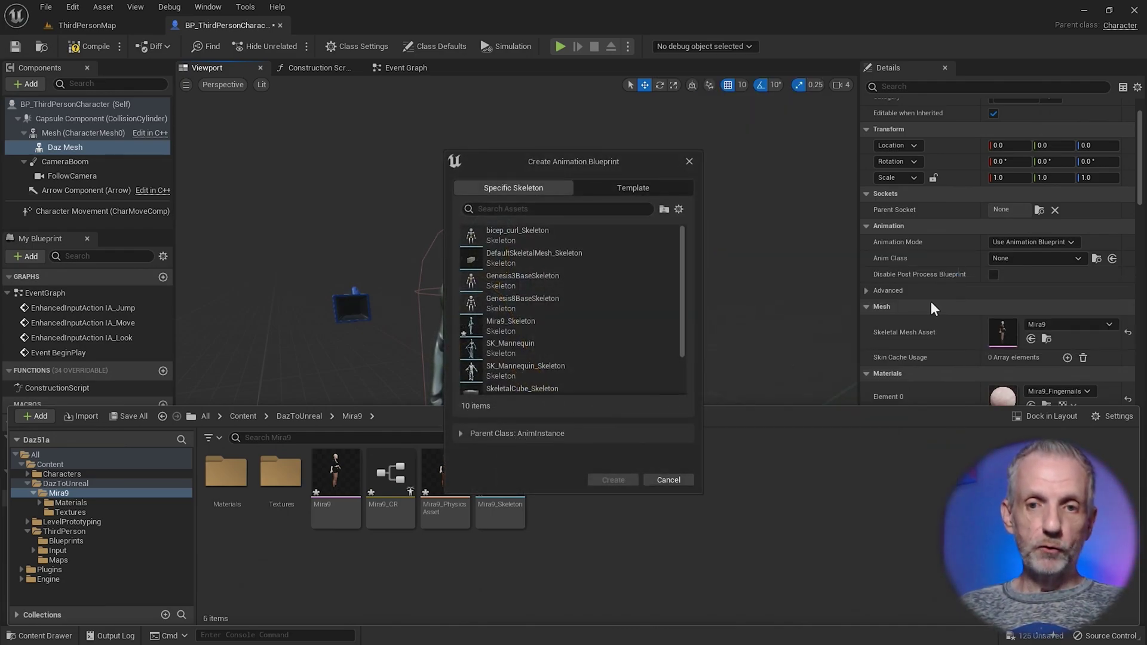
pyautogui.click(529, 331)
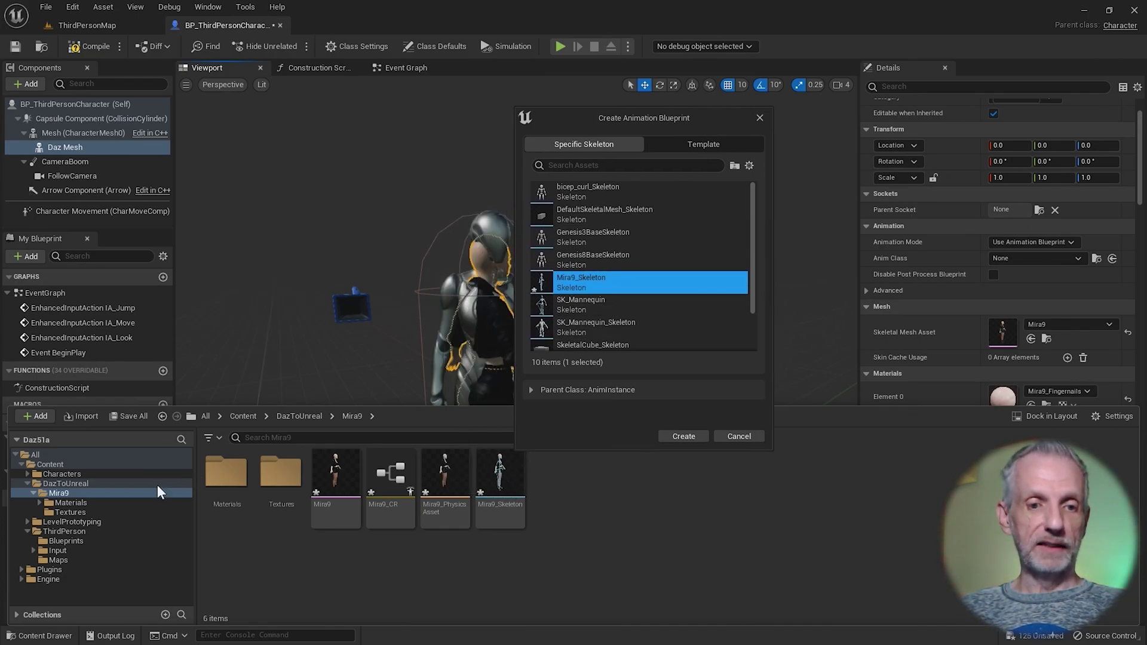
pyautogui.click(693, 436)
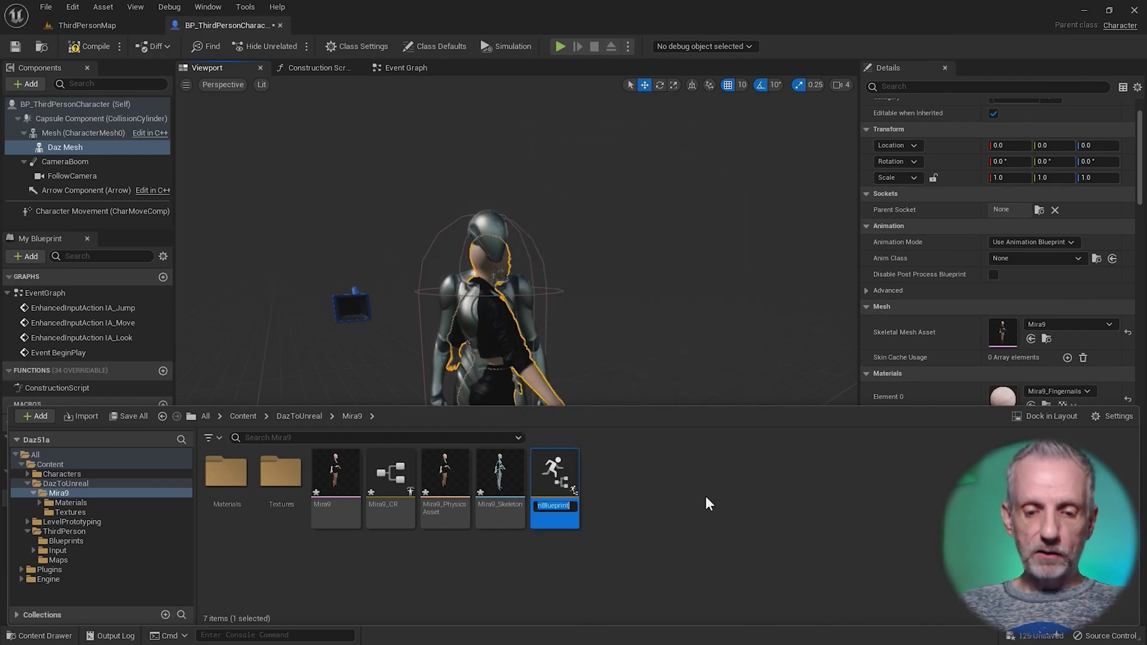
pyautogui.write('ABP_Mira')
pyautogui.press('Return')
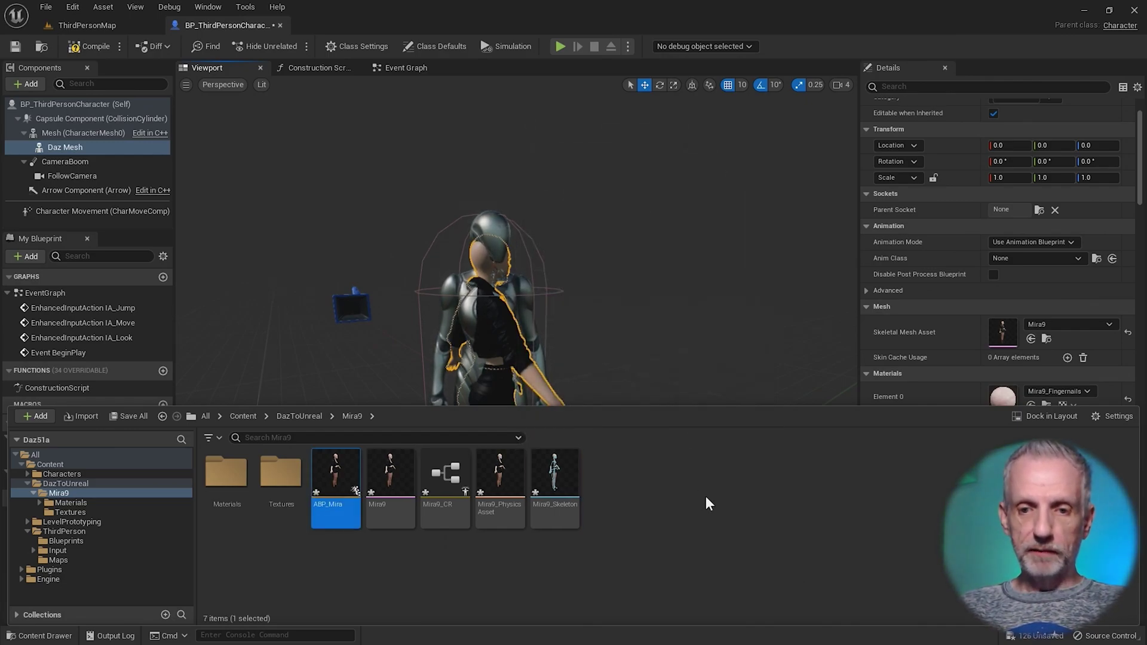
# - Open the ABP_Mira animation blueprint and select the Output Pose node in its AnimGraph
pyautogui.doubleClick(342, 481)
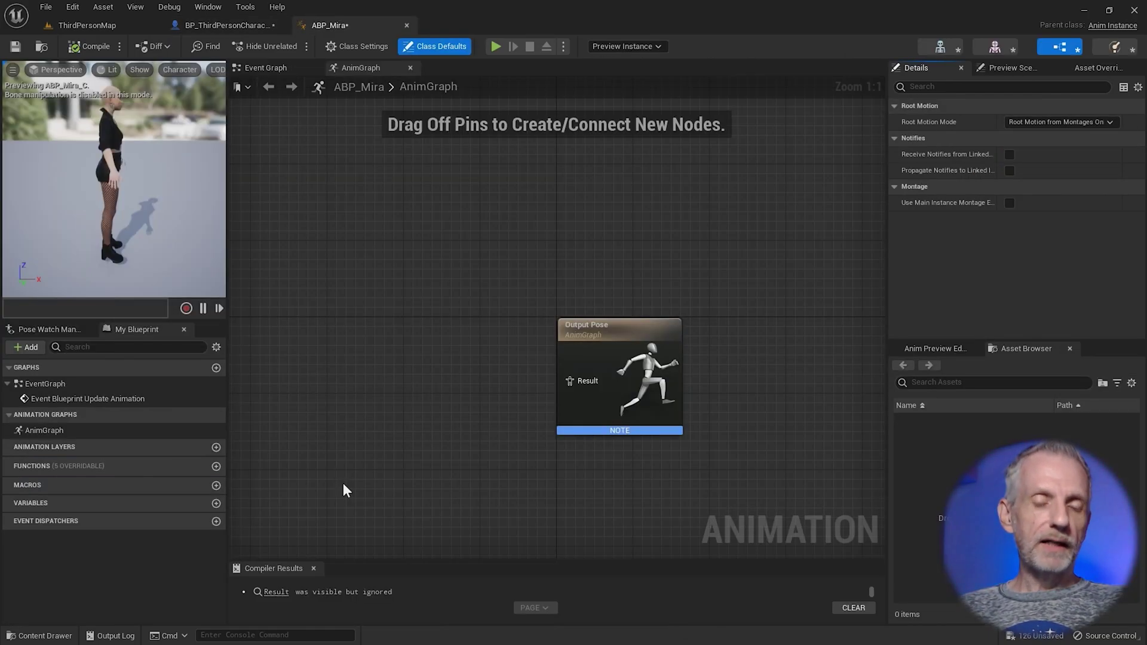
pyautogui.moveTo(410, 418); pyautogui.dragTo(511, 347, button='right')
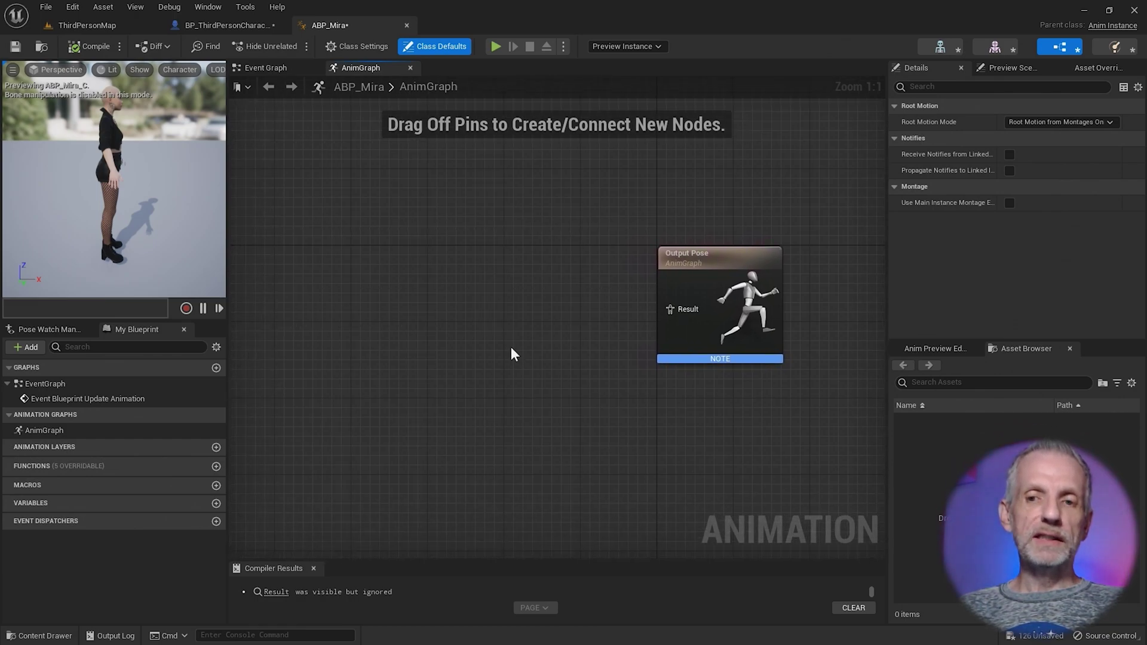
pyautogui.click(719, 266)
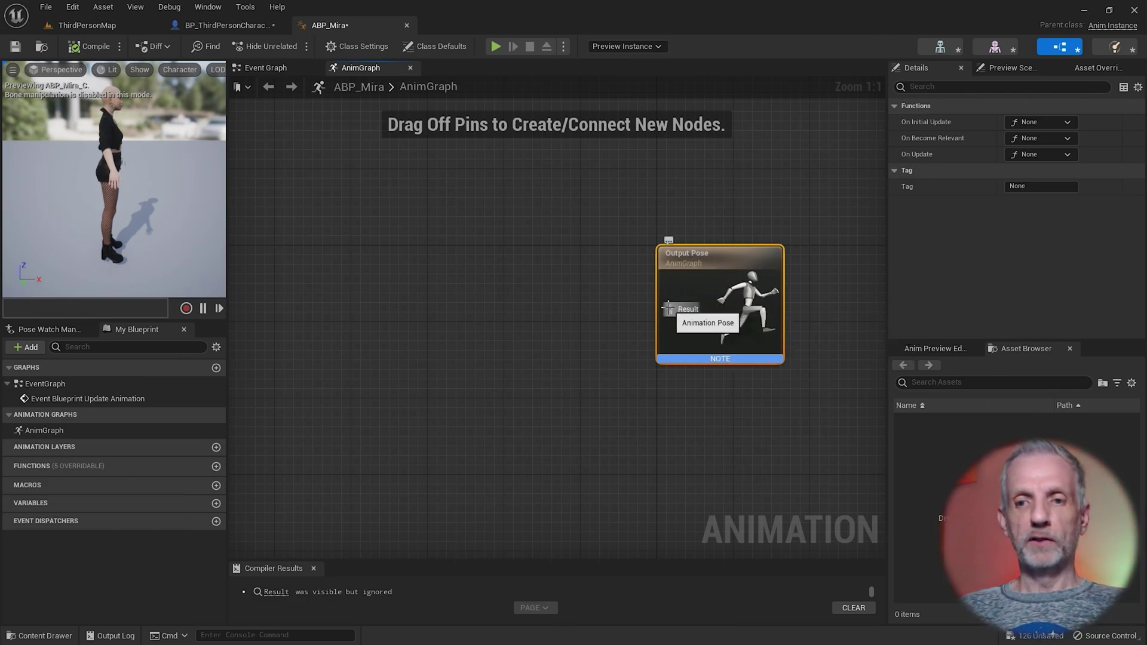
# - Add a Retarget Pose From Mesh node connected to the Output Pose's Result, and place it beside that node
pyautogui.moveTo(670, 308); pyautogui.dragTo(528, 343)
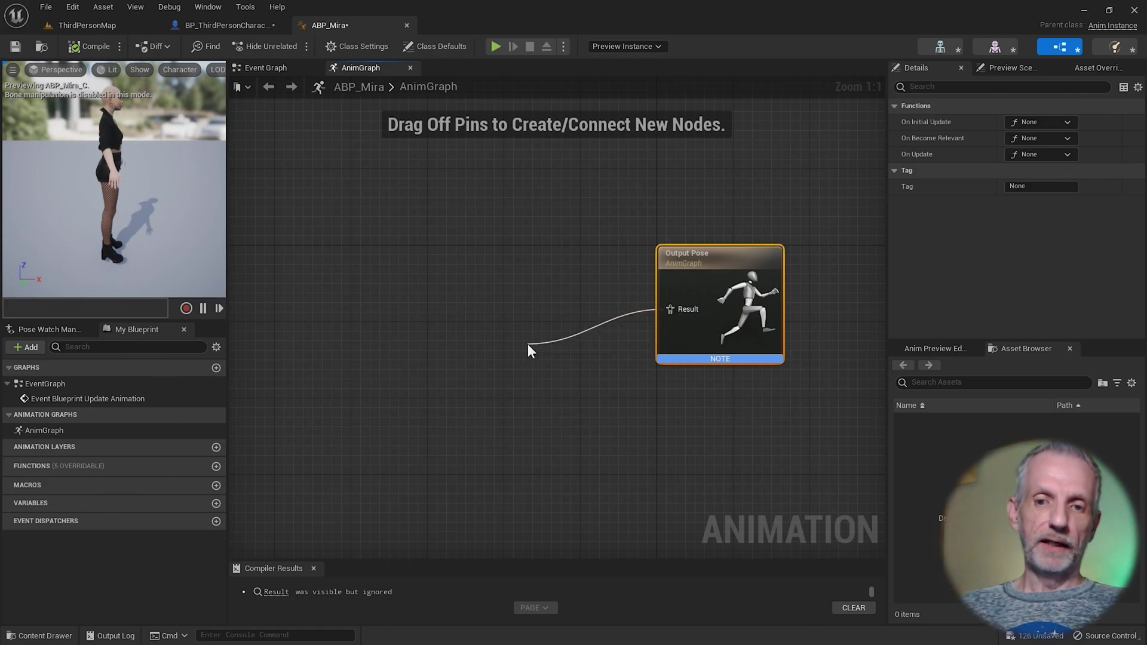
pyautogui.write('retyarg')
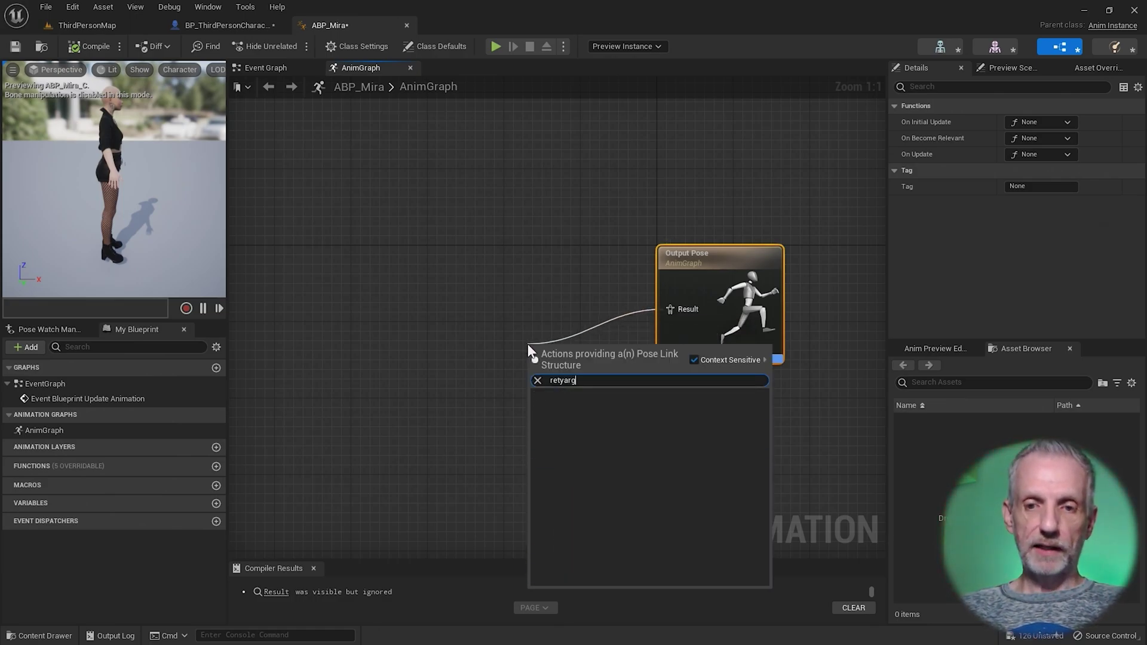
pyautogui.press('BackSpace')
pyautogui.press('BackSpace')
pyautogui.press('BackSpace')
pyautogui.press('BackSpace')
pyautogui.write('ar')
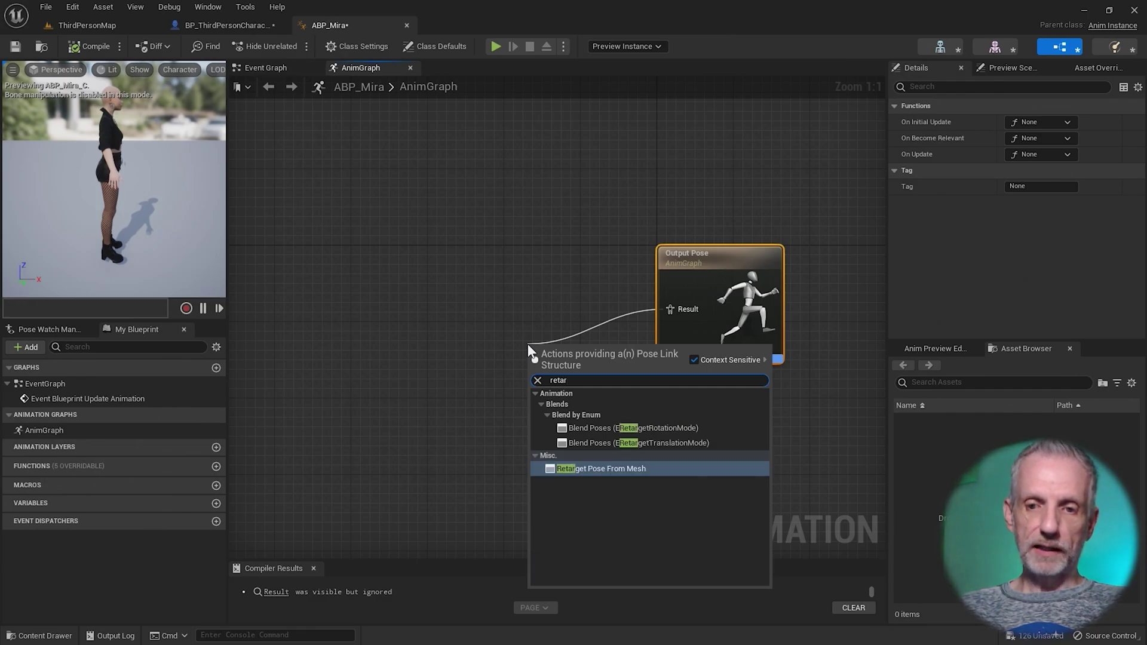
pyautogui.click(647, 469)
pyautogui.moveTo(604, 376); pyautogui.dragTo(492, 320)
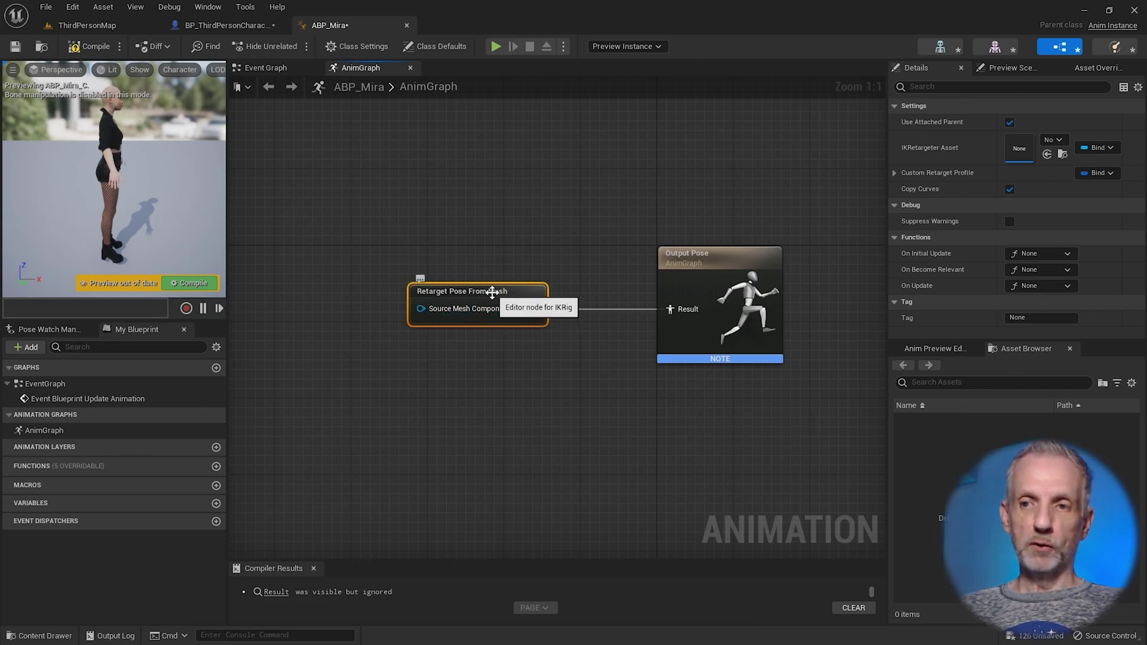
# - Widen the node's details area and examine the IK Retargeter assets on offer and the asset picker's view options
pyautogui.moveTo(887, 149); pyautogui.dragTo(835, 159)
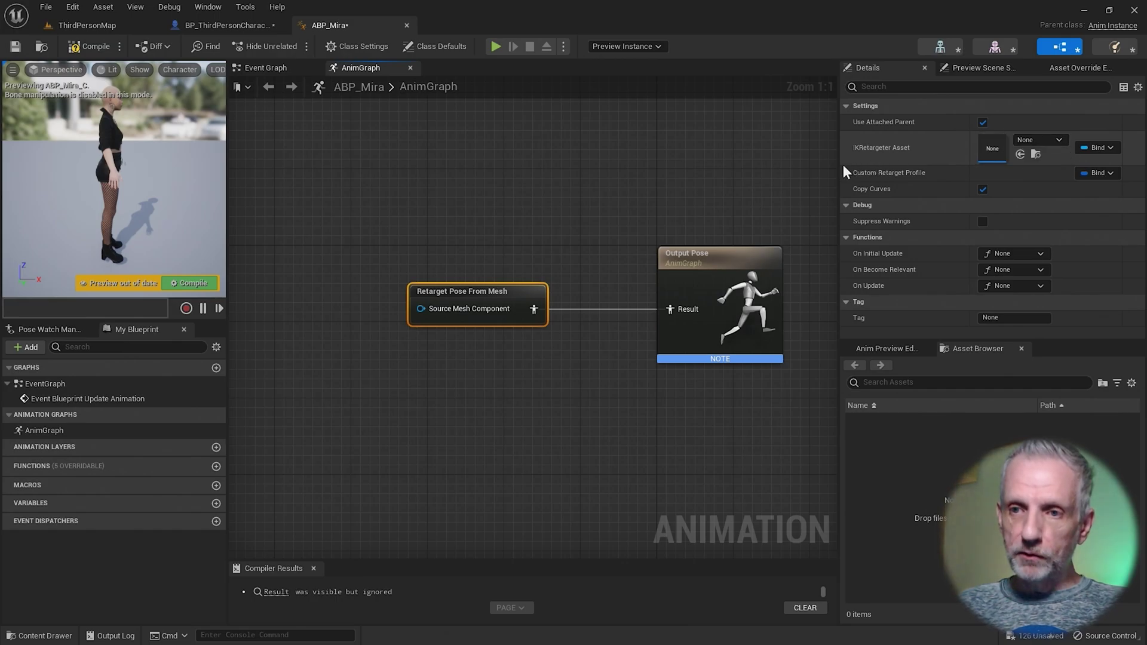
pyautogui.moveTo(841, 163); pyautogui.dragTo(946, 162)
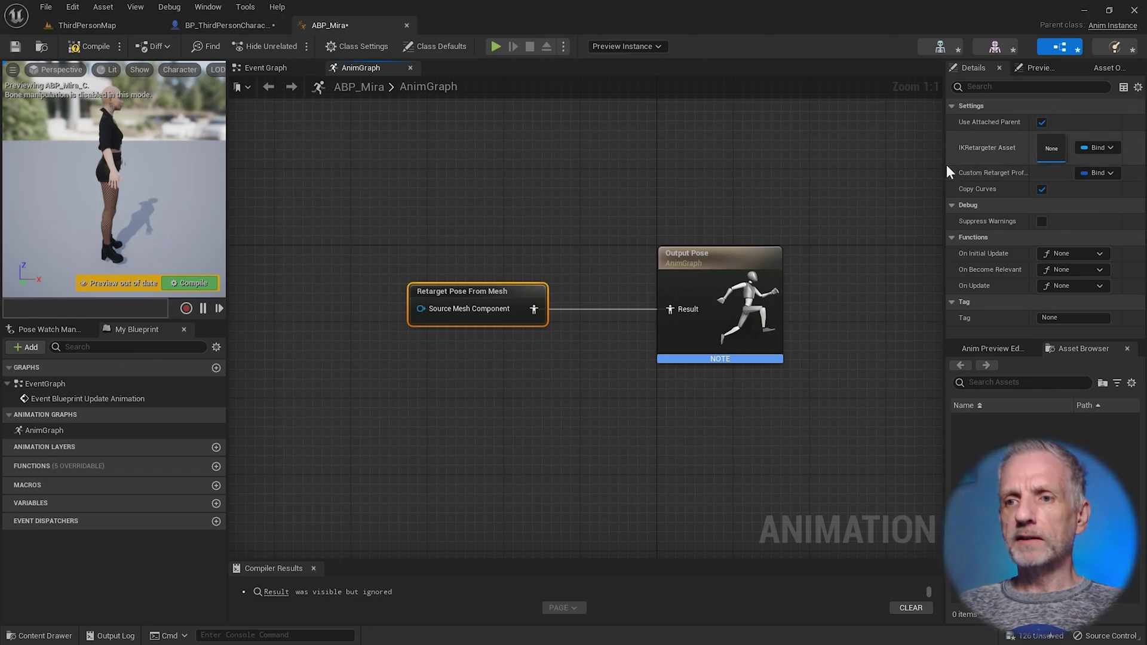
pyautogui.moveTo(945, 166); pyautogui.dragTo(817, 175)
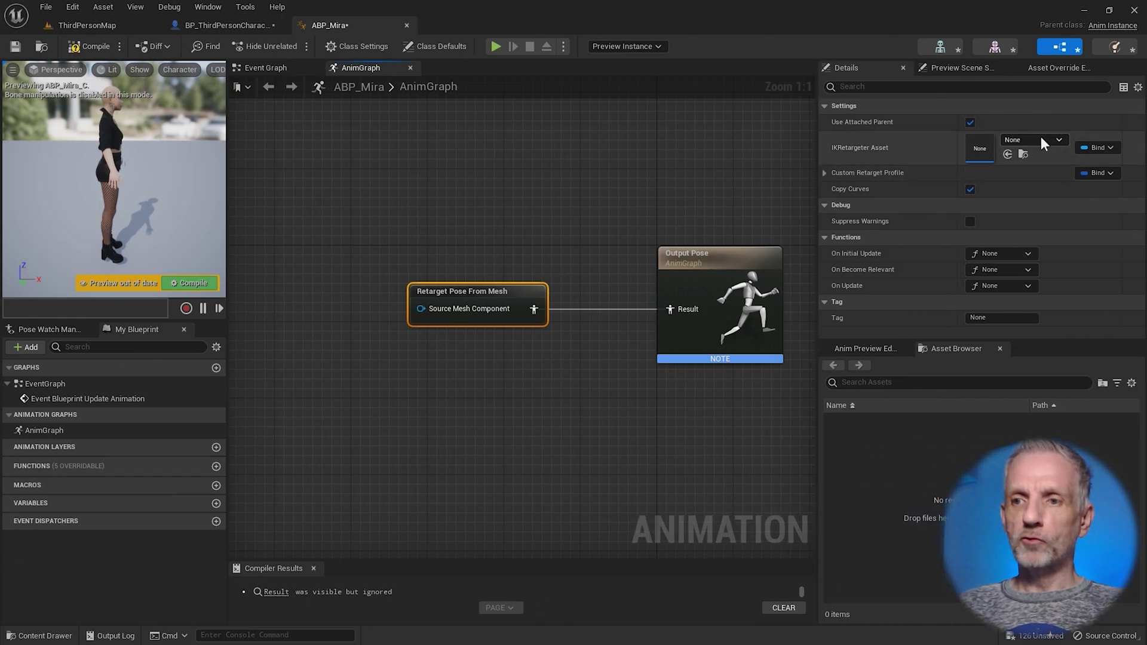
pyautogui.click(1058, 141)
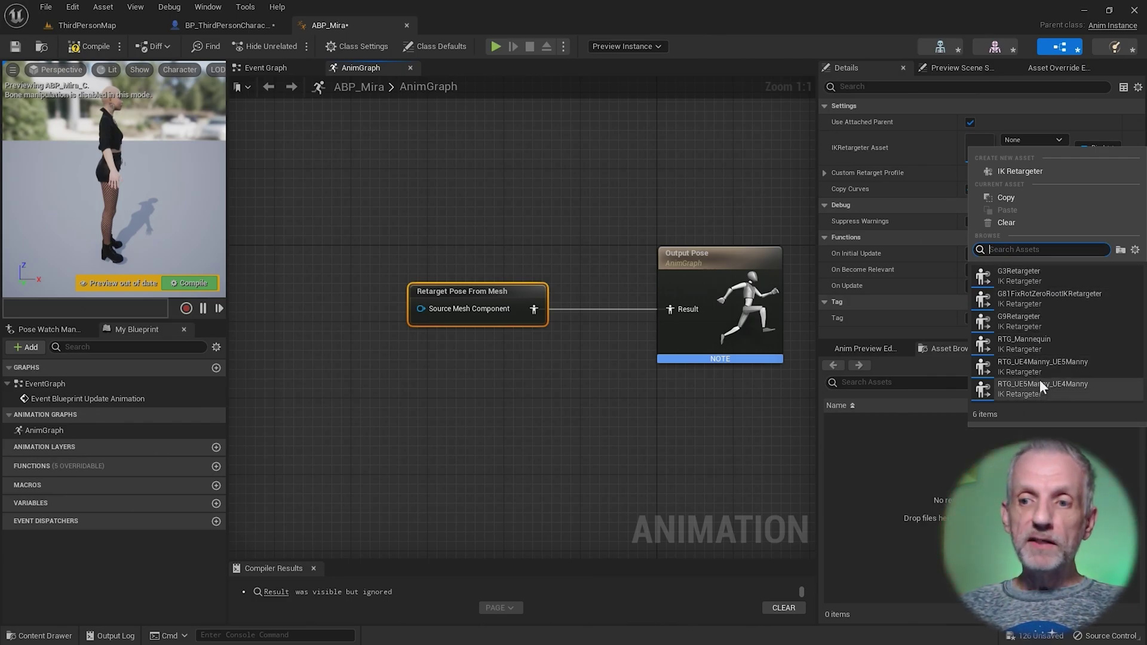
pyautogui.click(1135, 250)
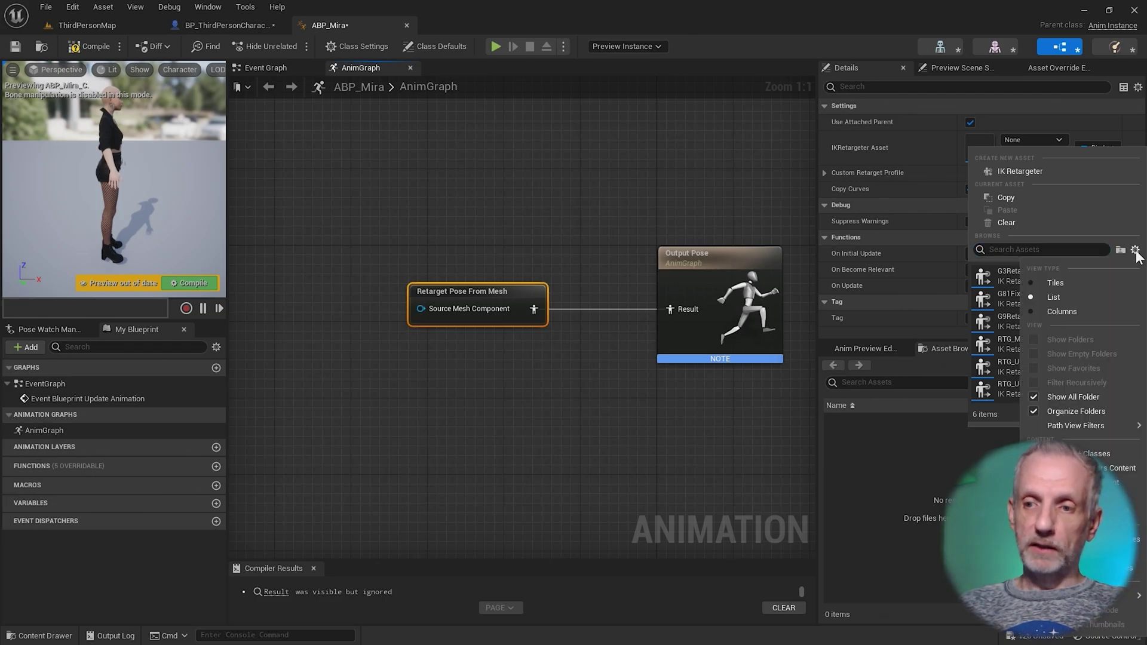
pyautogui.click(854, 4)
# - Hide the Plugins and Engine folders in the content browser's view settings
pyautogui.hotkey('ctrl', 'space')
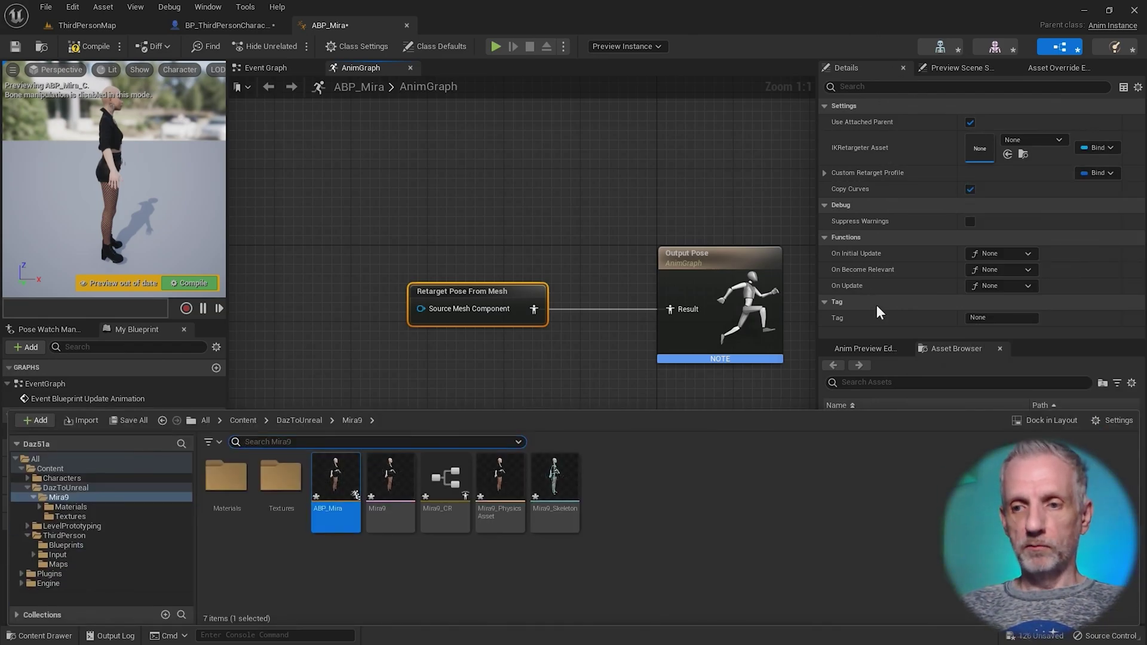
pyautogui.click(1116, 424)
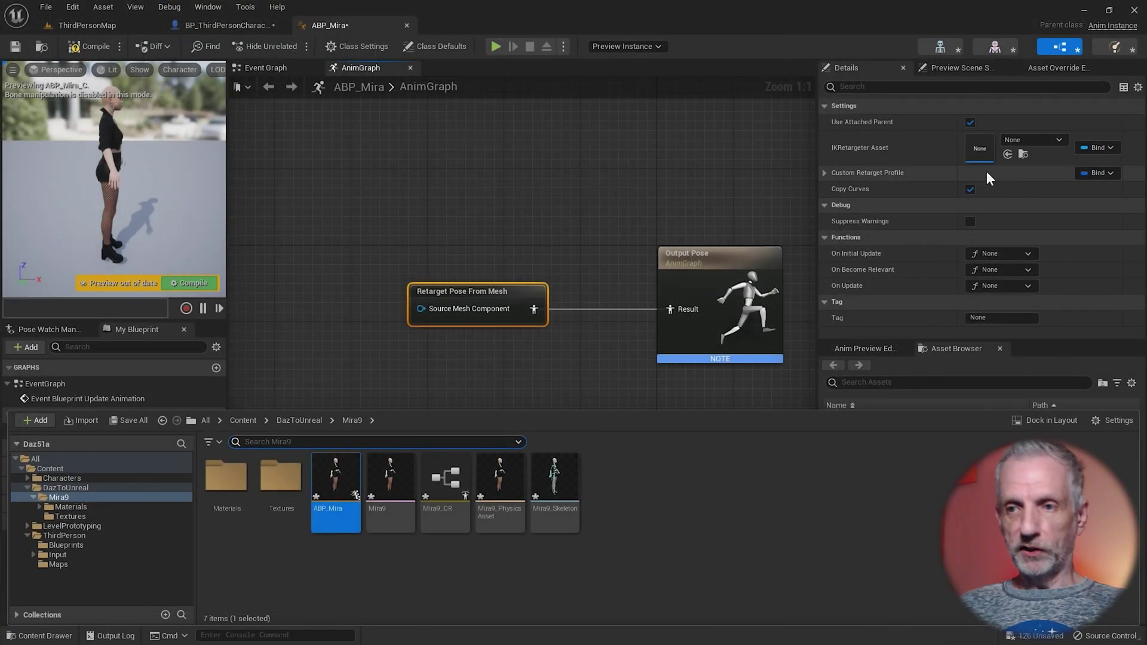
# - Show engine and plugin content in the asset picker for the node's IK Retargeter asset
pyautogui.click(1057, 141)
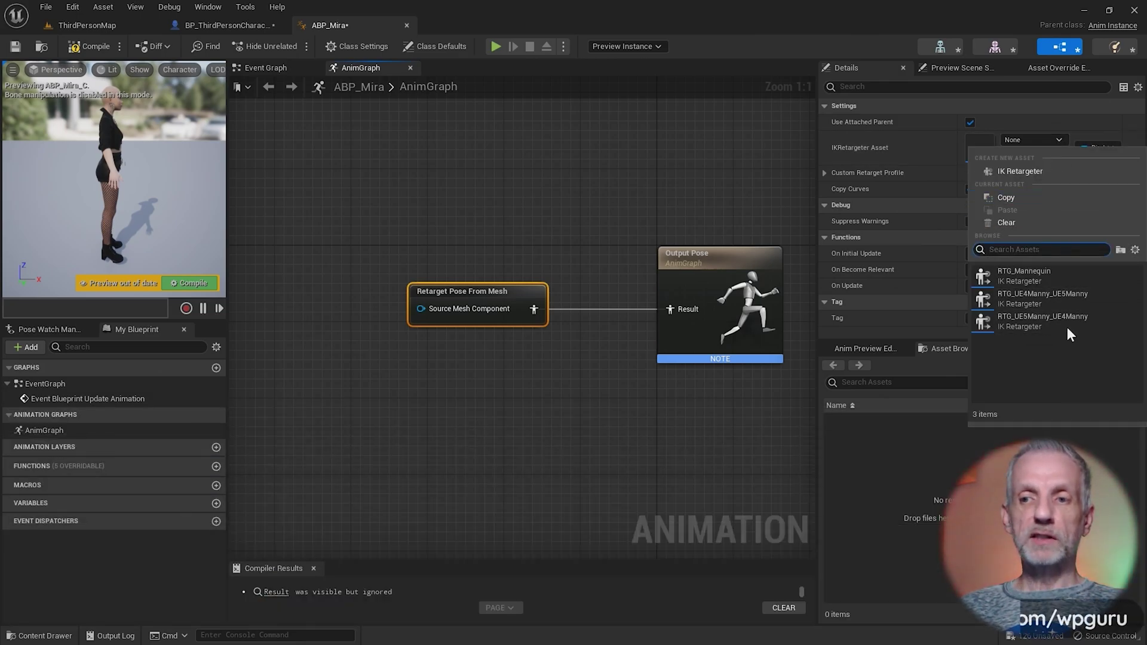
pyautogui.moveTo(1081, 314)
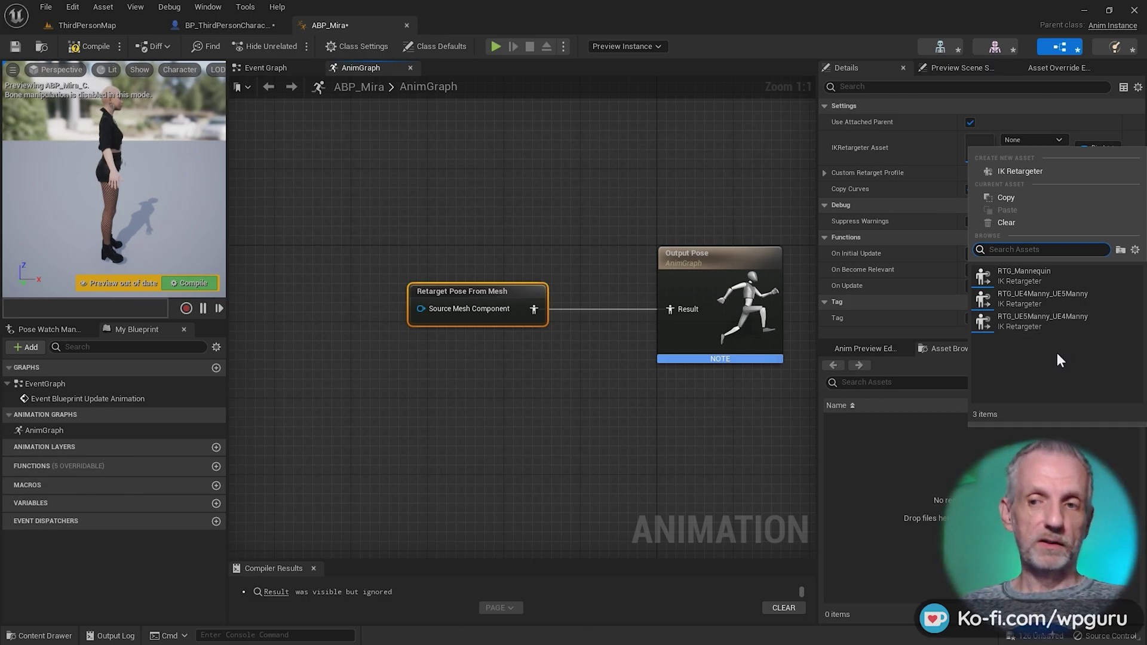
pyautogui.click(1135, 250)
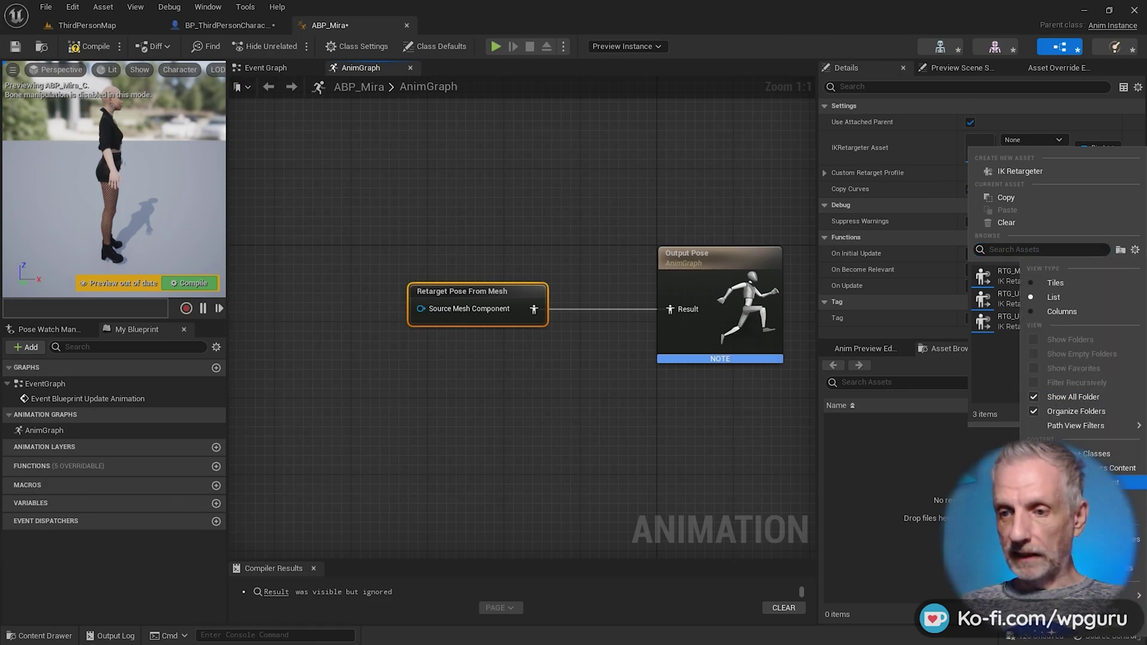
pyautogui.click(1080, 483)
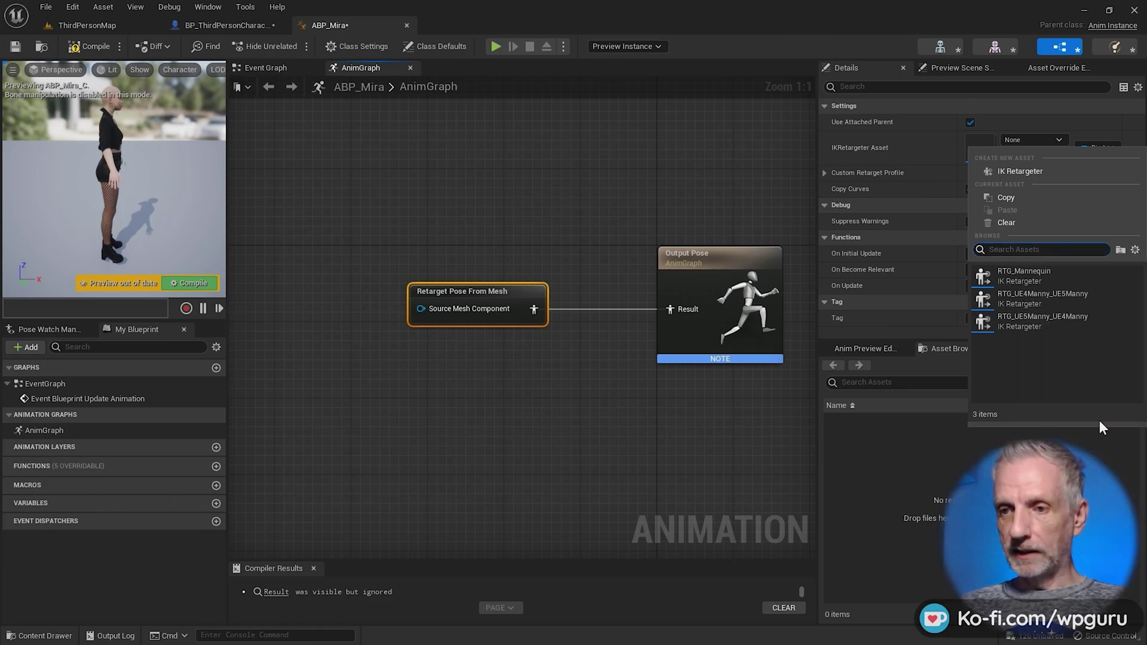
pyautogui.click(1134, 250)
pyautogui.click(1083, 496)
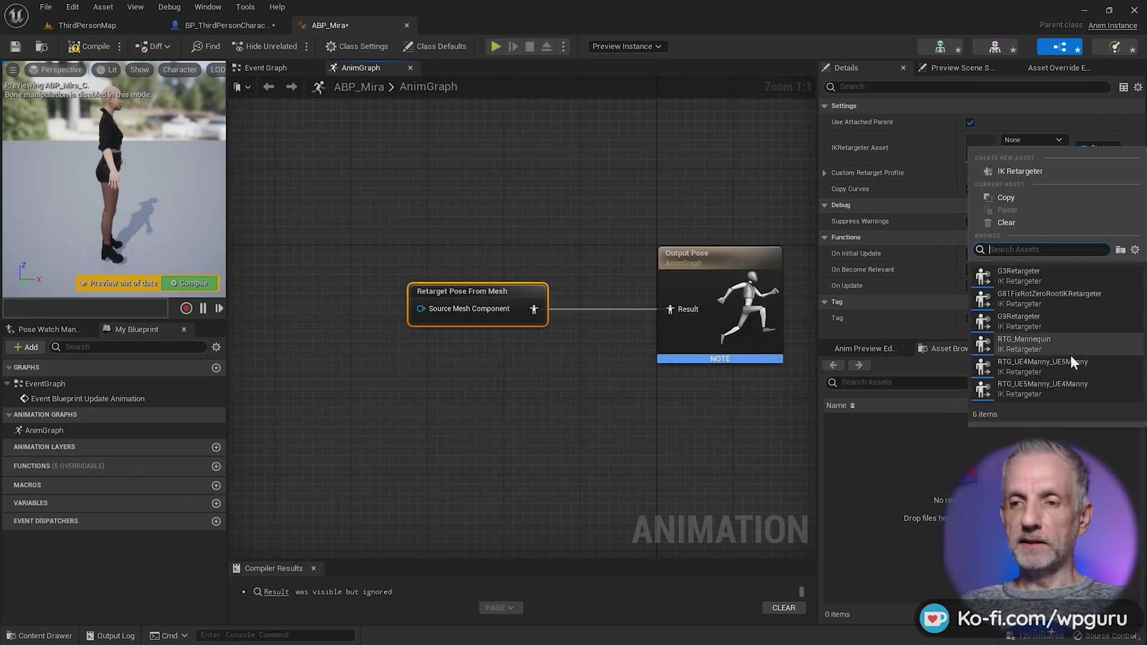
# - Assign G9Retargeter as the node's IK Retargeter asset, then compile and close ABP_Mira
pyautogui.click(1028, 322)
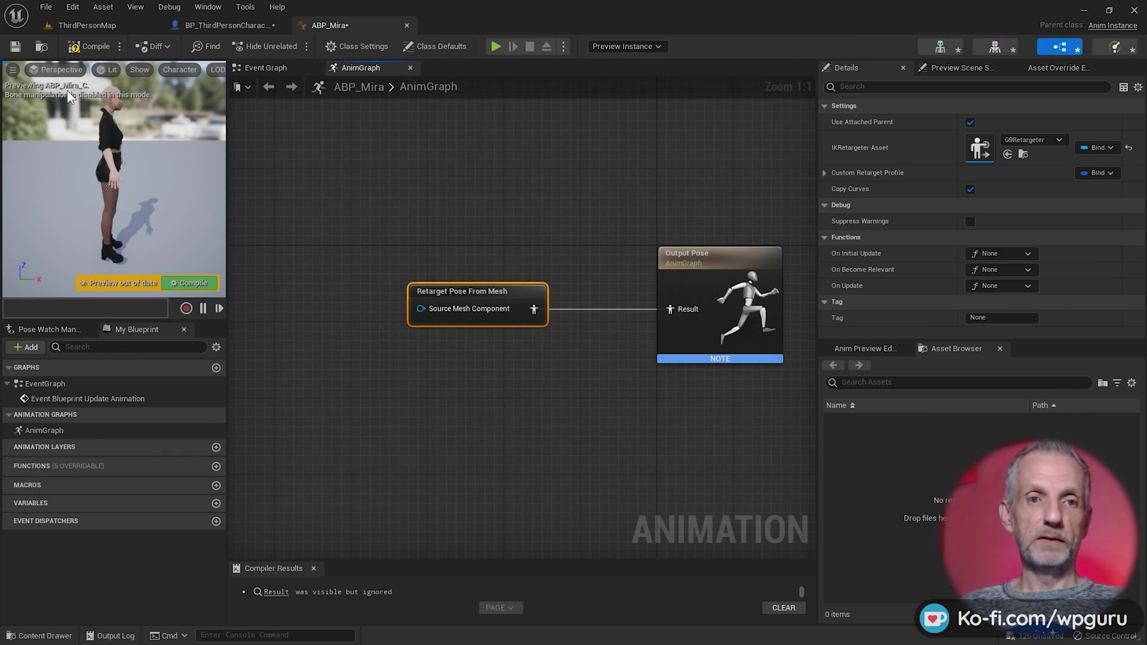
pyautogui.click(82, 49)
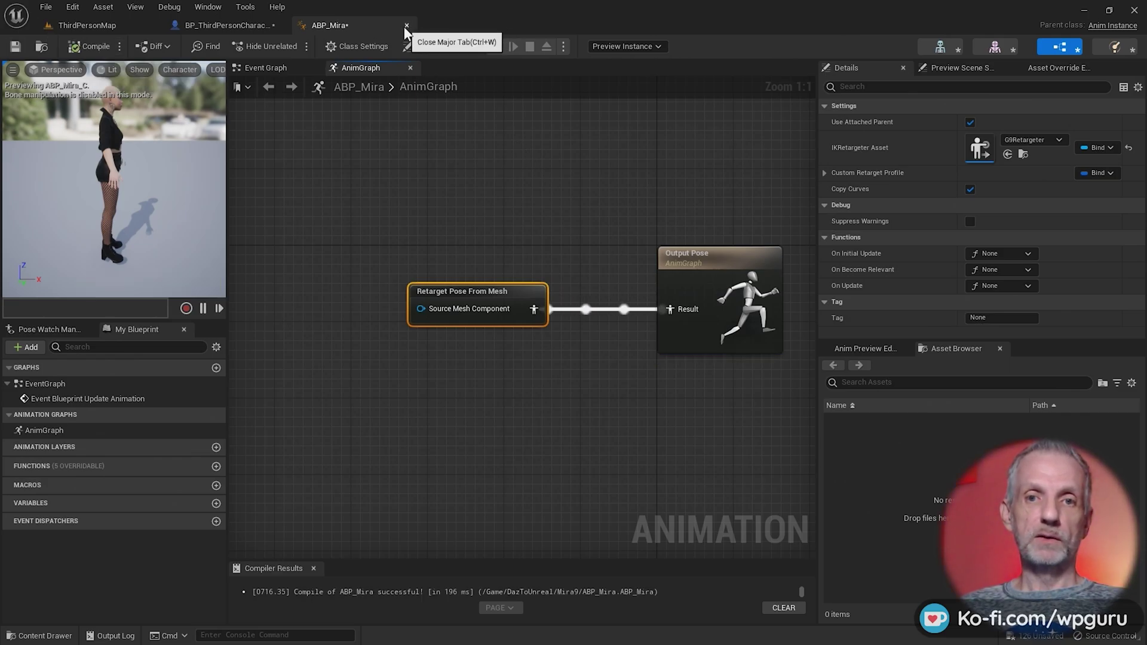
pyautogui.click(406, 25)
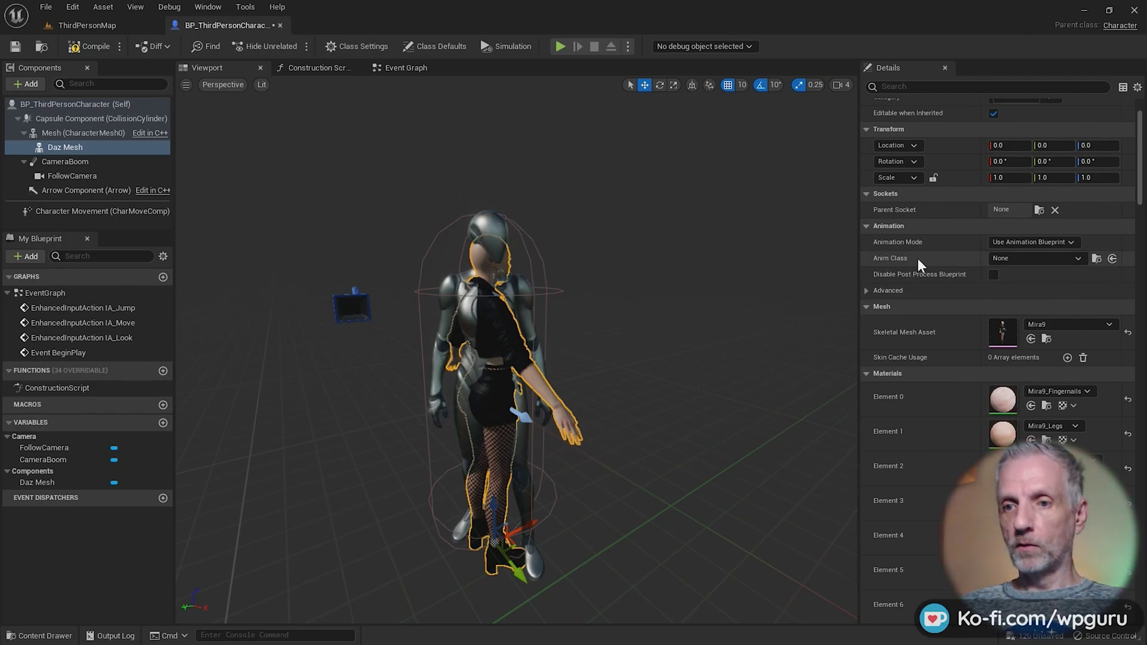
# - Set the Daz Mesh component's Anim Class to ABP_Mira and inspect the resulting pose against the mannequin
pyautogui.click(1027, 258)
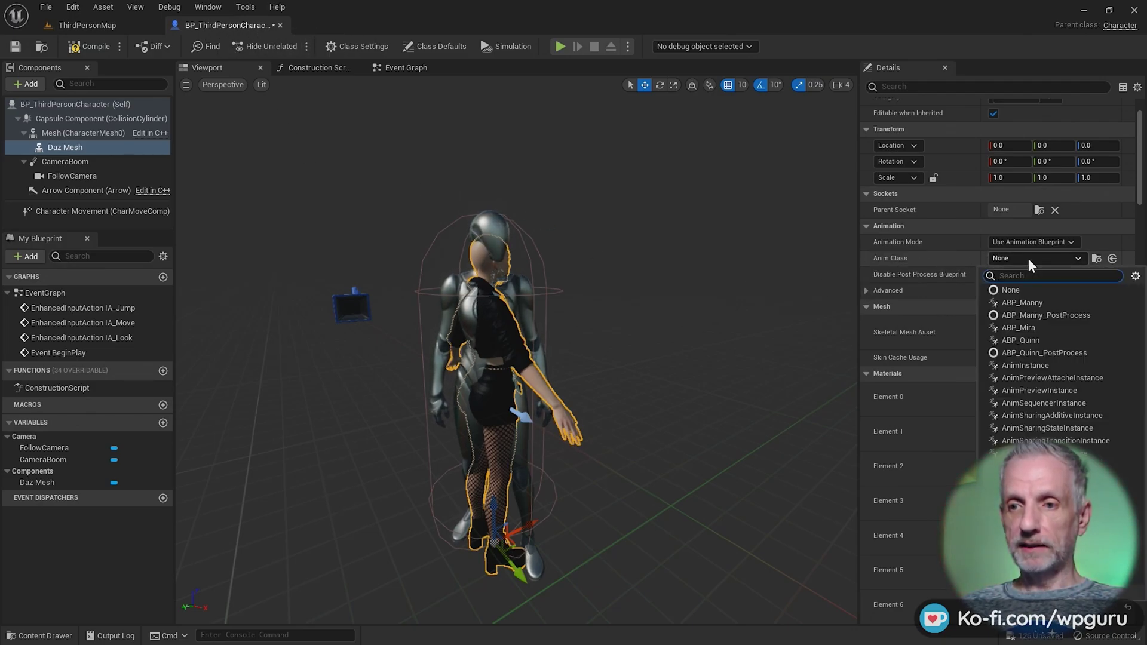
pyautogui.click(1042, 328)
pyautogui.moveTo(516, 335); pyautogui.dragTo(516, 394, button='middle')
pyautogui.scroll(3, 514, 334)
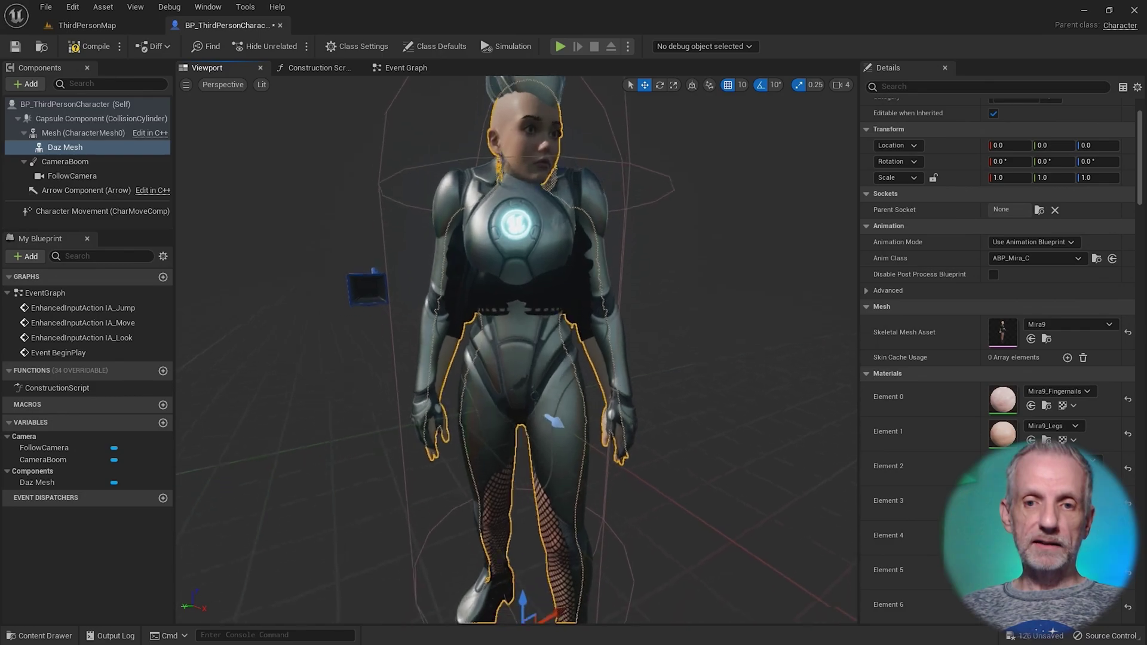
pyautogui.scroll(-5, 553, 422)
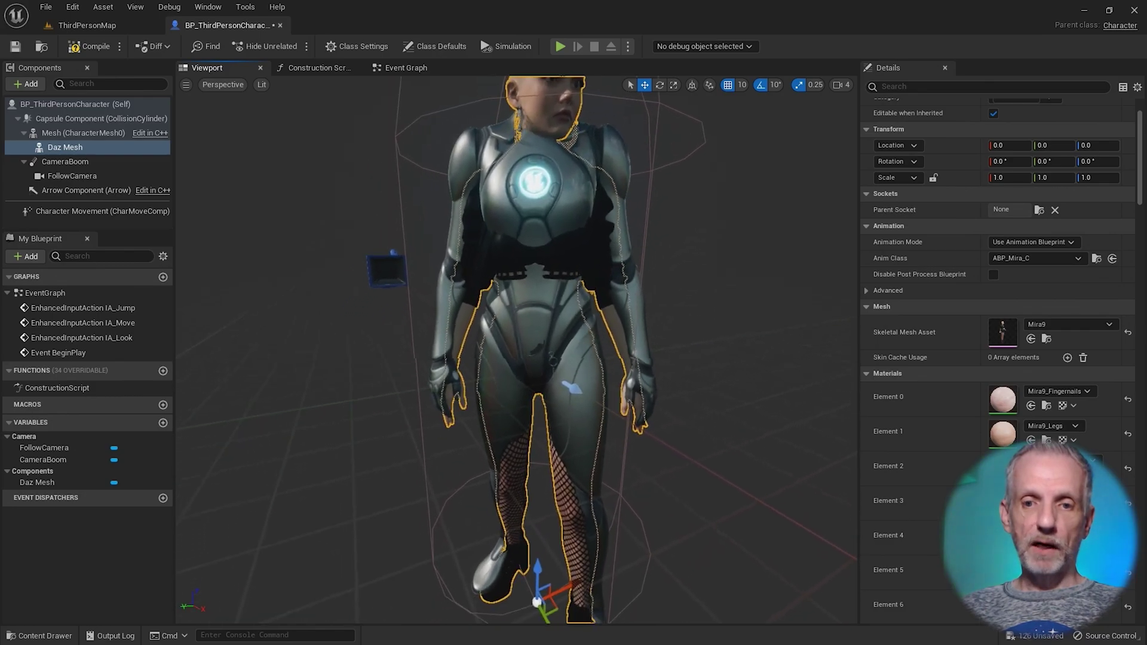
pyautogui.moveTo(517, 358); pyautogui.dragTo(517, 384, button='right')
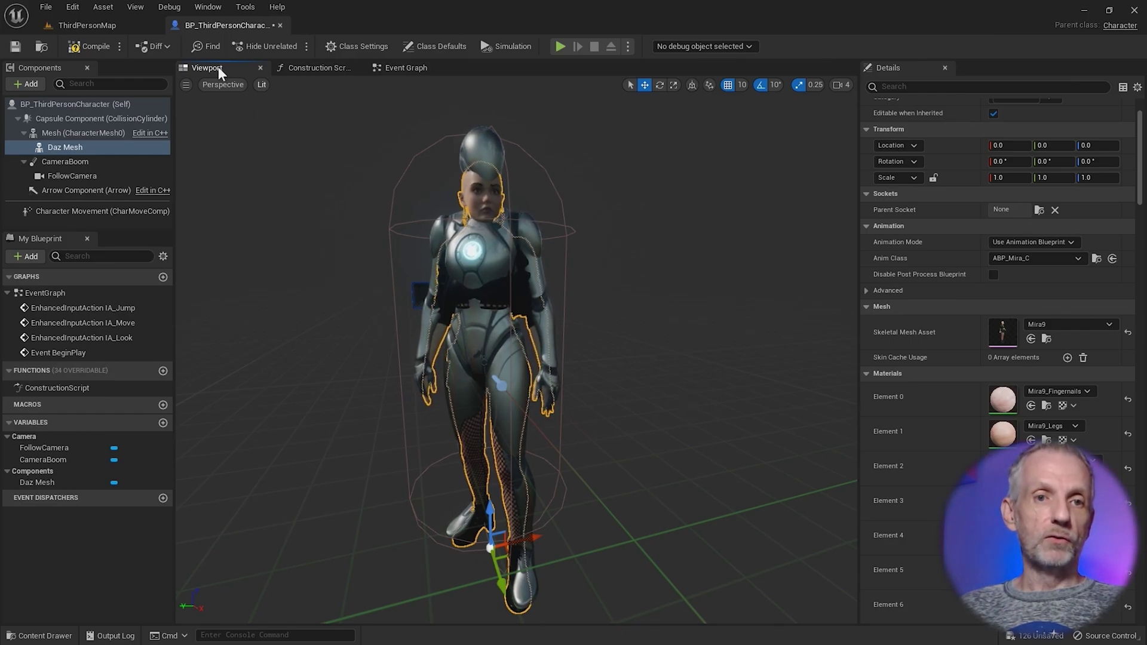
# - Play the ThirdPersonMap level and run the character around to check Mira's retargeted movement
pyautogui.click(108, 26)
pyautogui.click(262, 46)
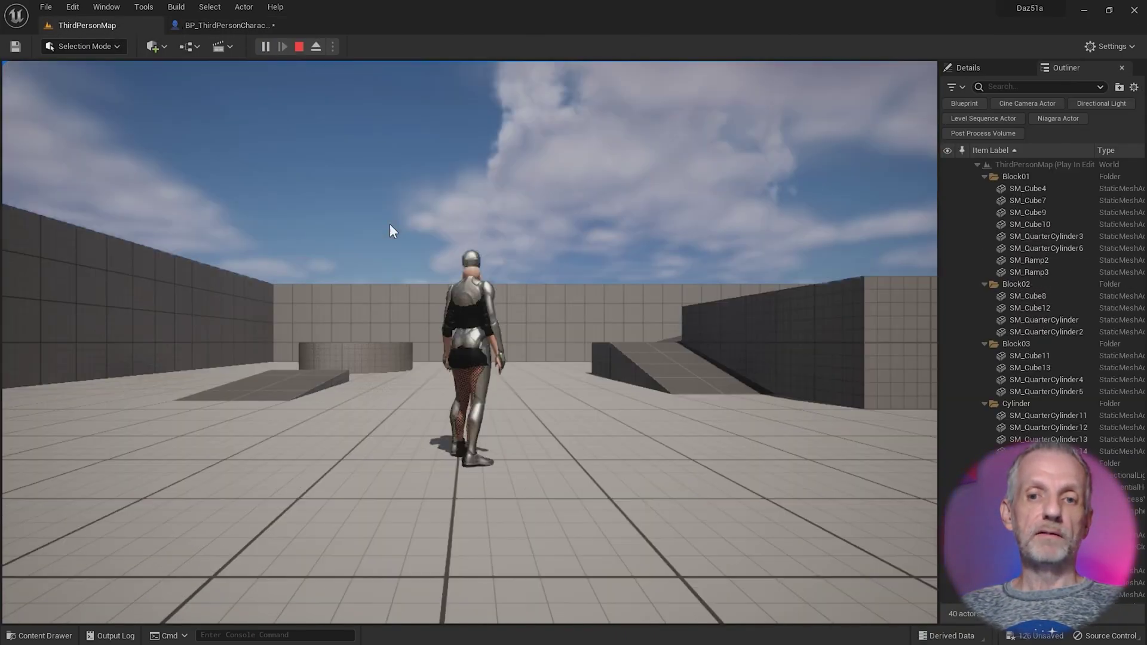
pyautogui.click(389, 223)
pyautogui.press('w')
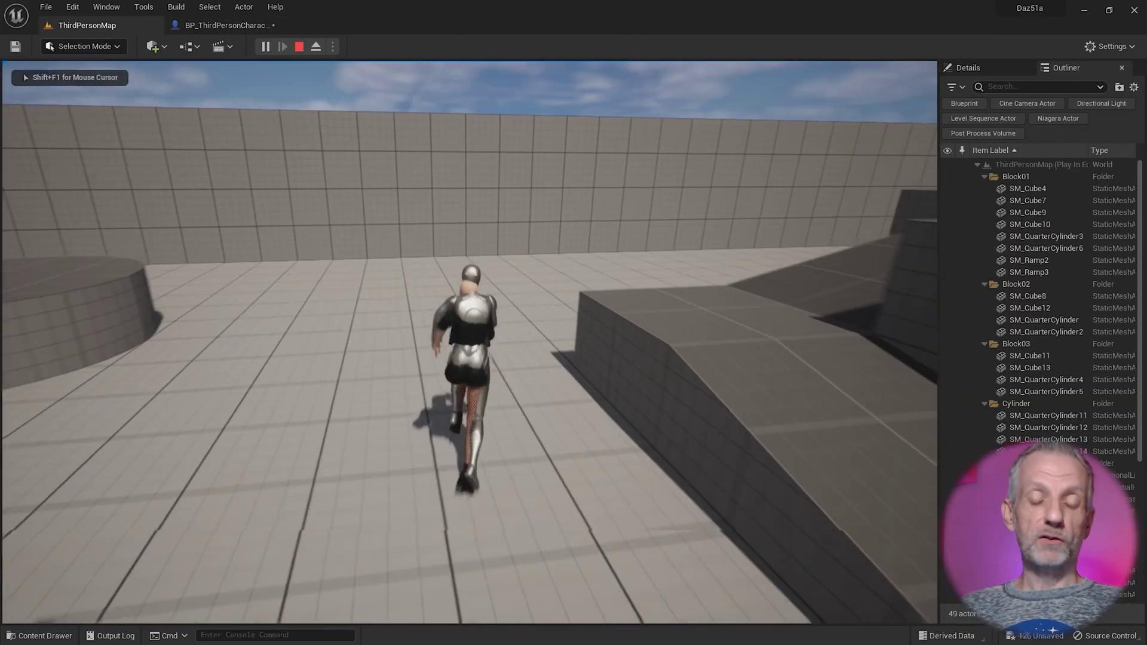
pyautogui.press('s')
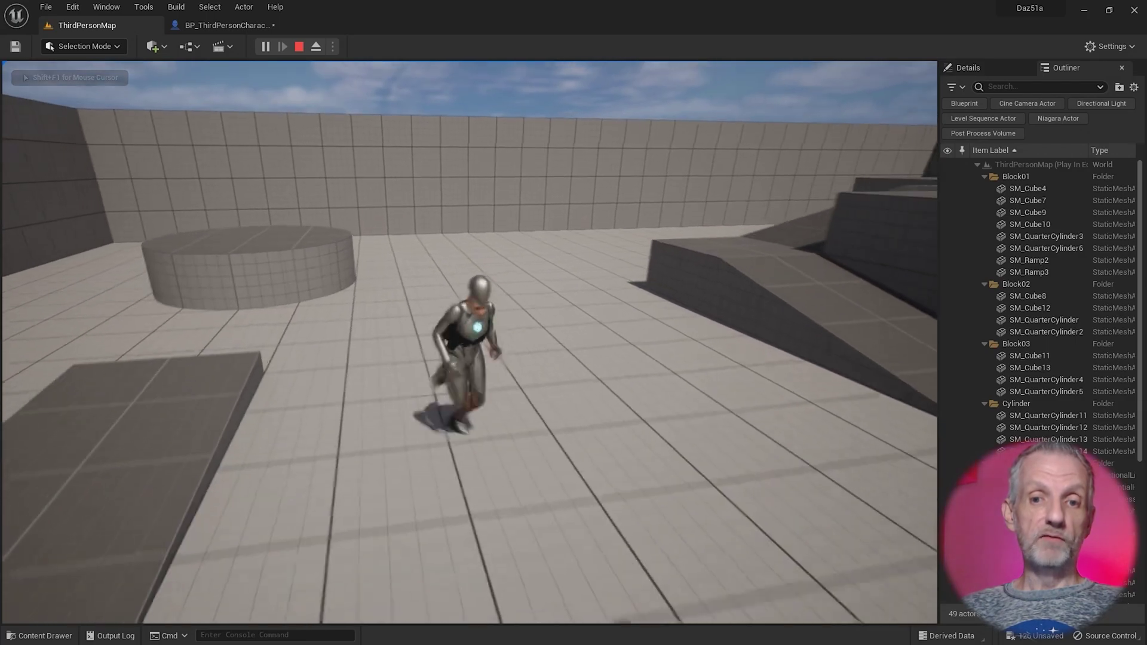
pyautogui.press('d')
pyautogui.press('a')
pyautogui.press('w')
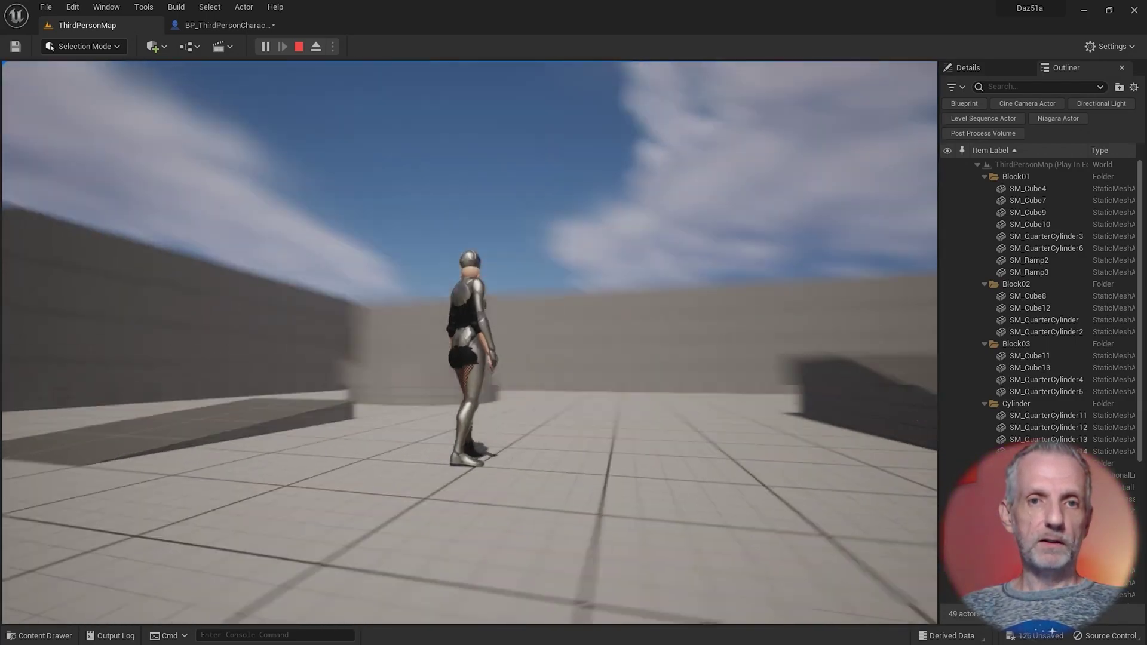
pyautogui.hotkey('shift', 'F1')
# - Turn off Visible on the mannequin's Mesh (CharacterMesh0) component in BP_ThirdPersonCharacter
pyautogui.click(225, 26)
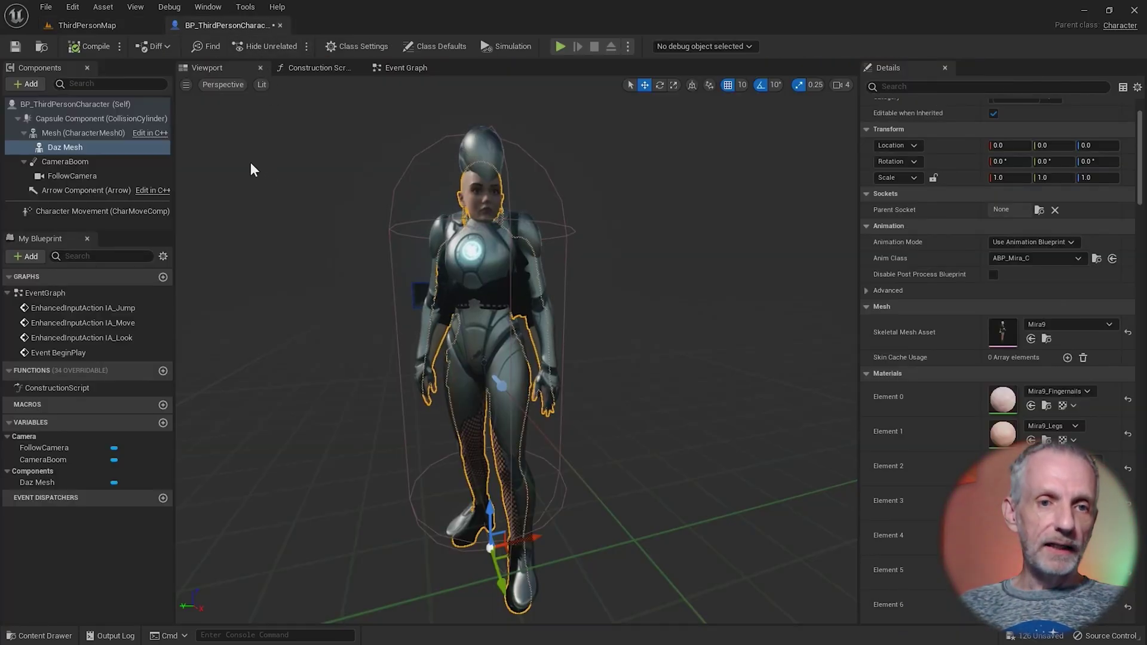
pyautogui.click(96, 134)
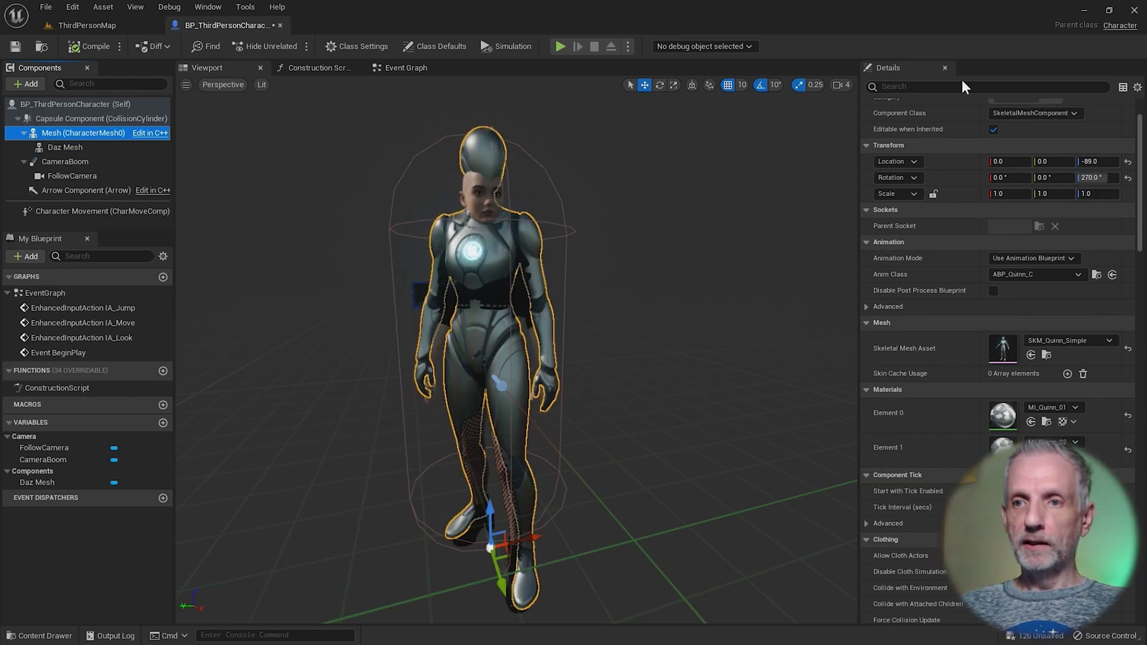
pyautogui.click(952, 87)
pyautogui.write('vi')
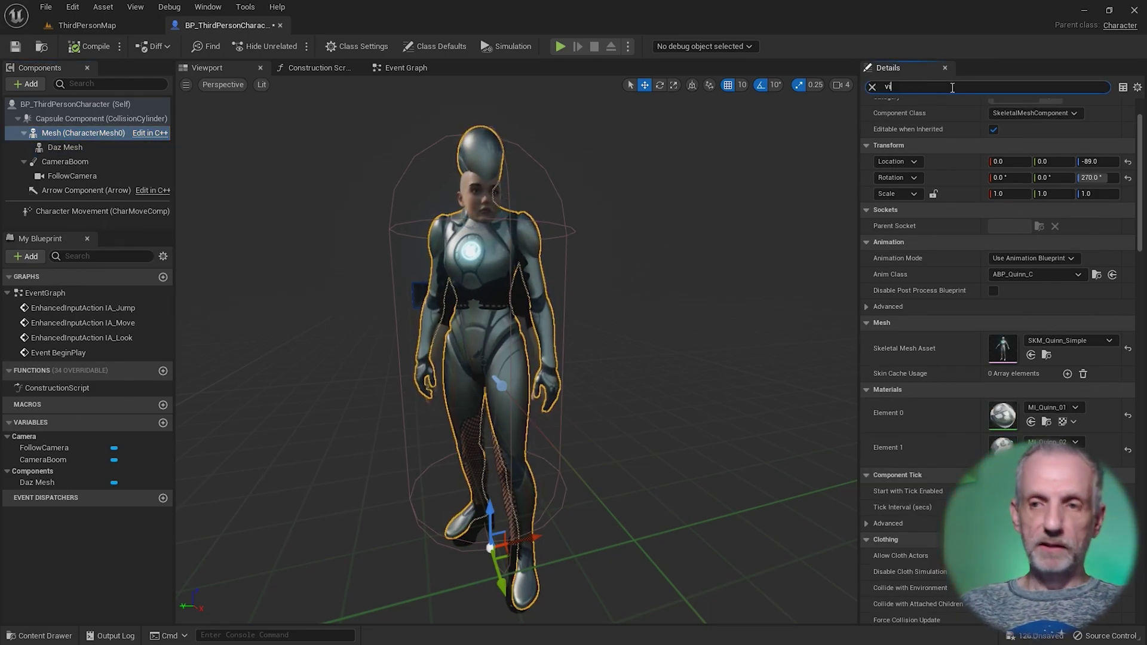
pyautogui.write('s')
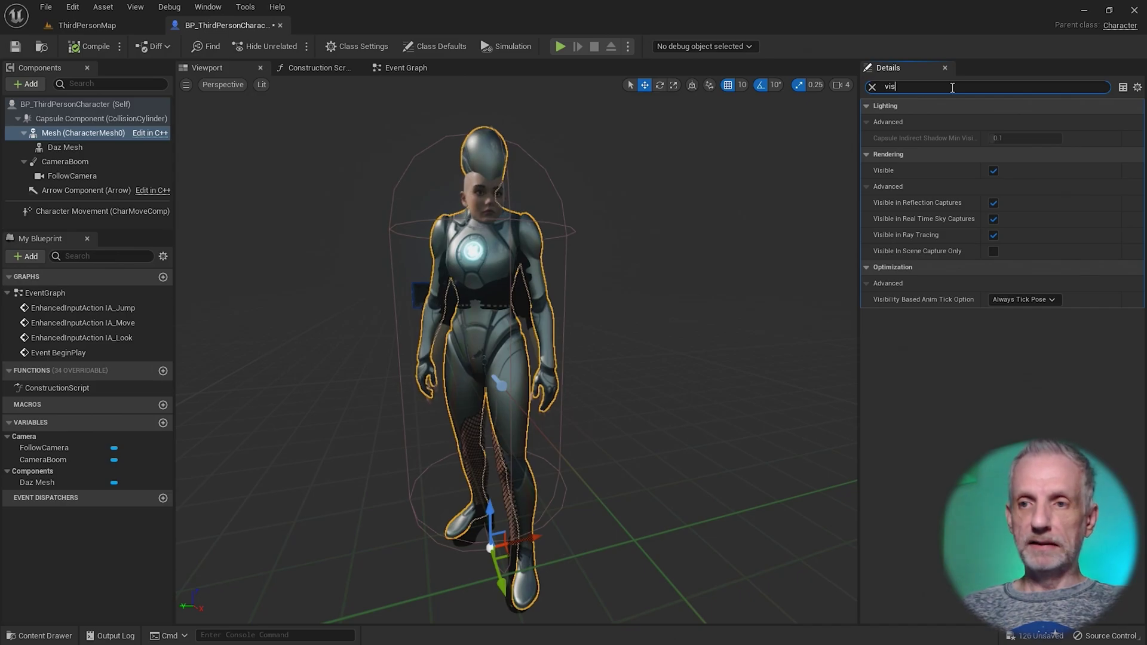
pyautogui.click(993, 171)
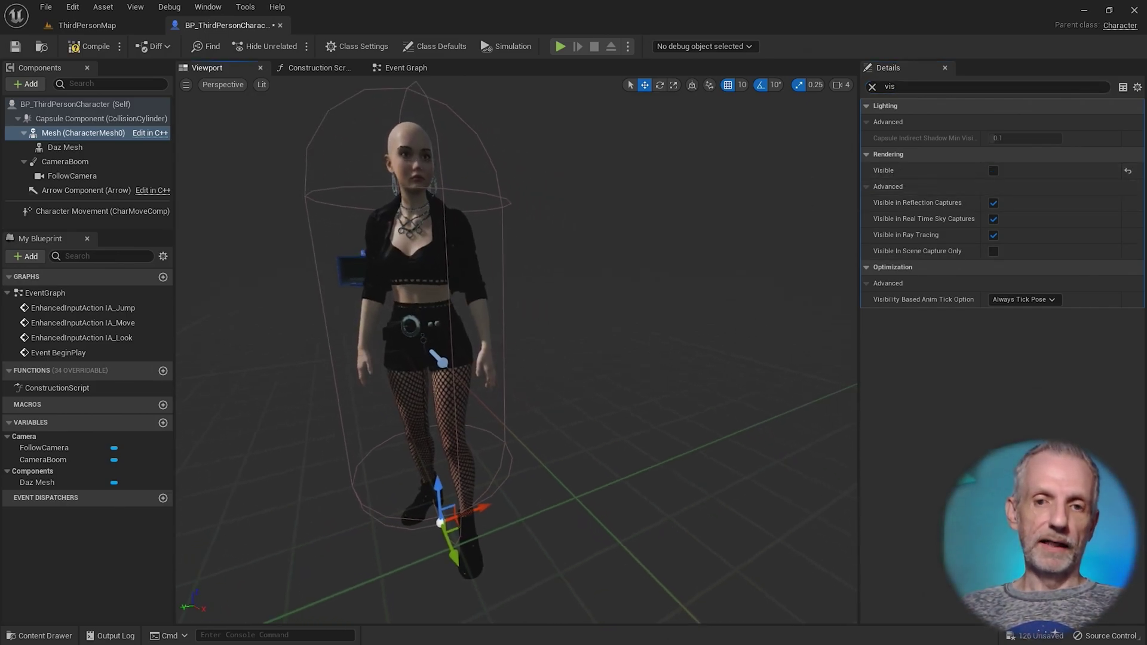
pyautogui.moveTo(650, 351); pyautogui.dragTo(730, 336, button='right')
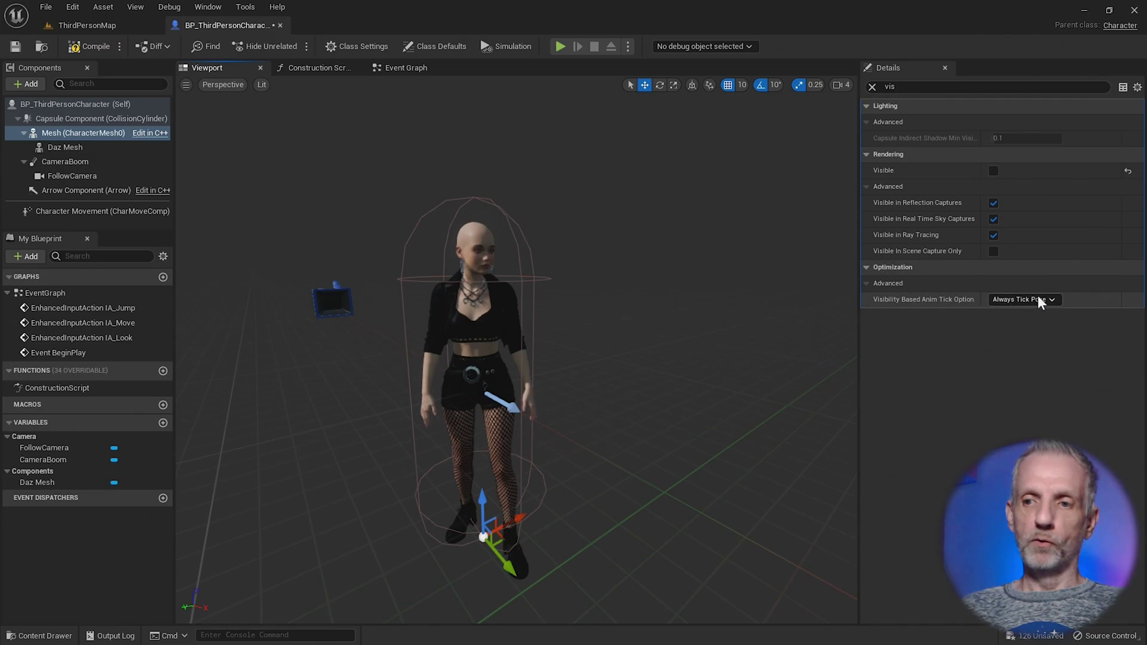
# - Set the mannequin mesh's Visibility Based Anim Tick Option to Always Tick Pose and Refresh Bones, and compile the blueprint
pyautogui.moveTo(955, 305)
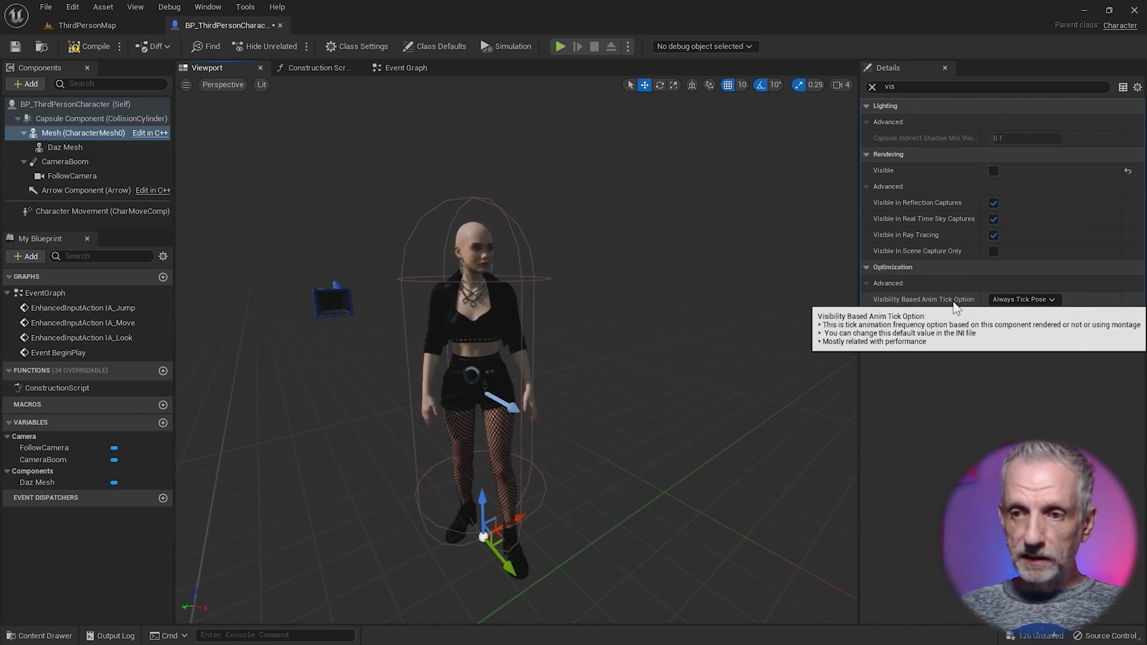
pyautogui.click(1041, 299)
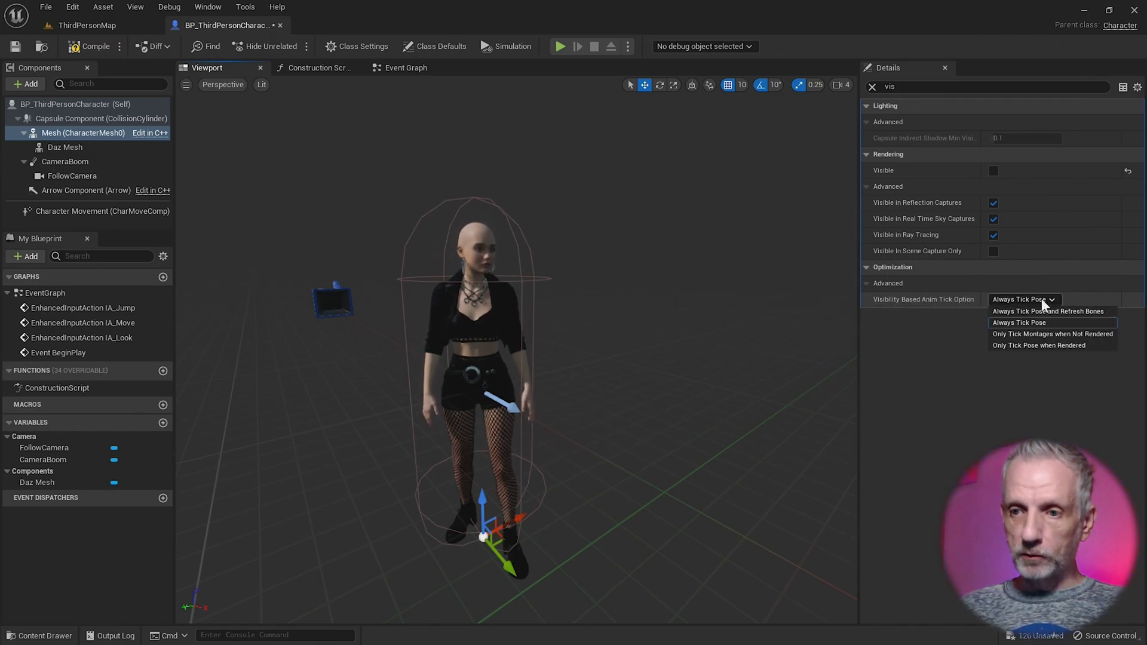
pyautogui.click(1071, 311)
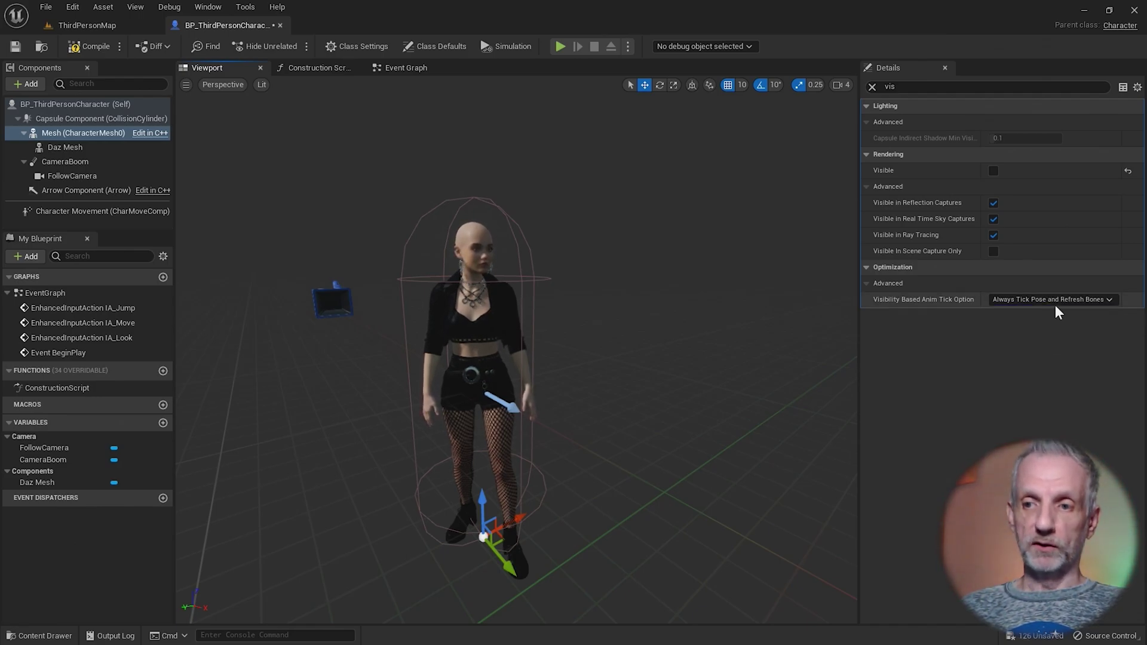
pyautogui.click(92, 45)
# - Move the FollowCamera forward along its X axis, closer to the character
pyautogui.click(286, 239)
pyautogui.moveTo(287, 239); pyautogui.dragTo(442, 251, button='right')
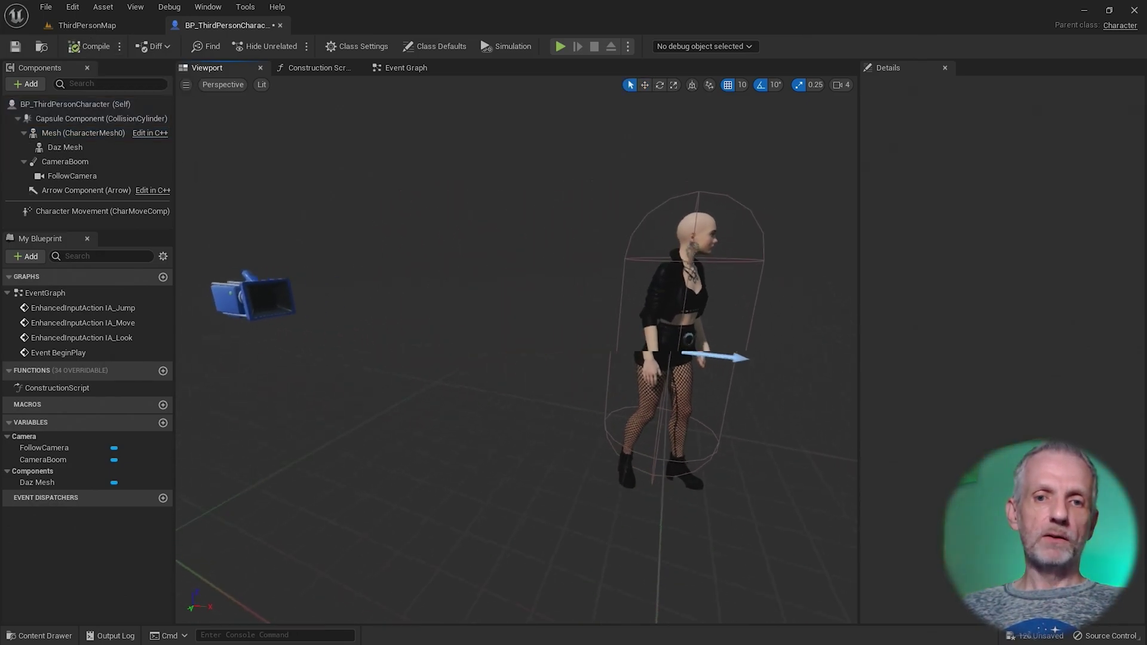
pyautogui.moveTo(245, 248)
pyautogui.mouseDown(button='right')
pyautogui.moveTo(179, 245)
pyautogui.moveTo(245, 248)
pyautogui.mouseUp(button='right')
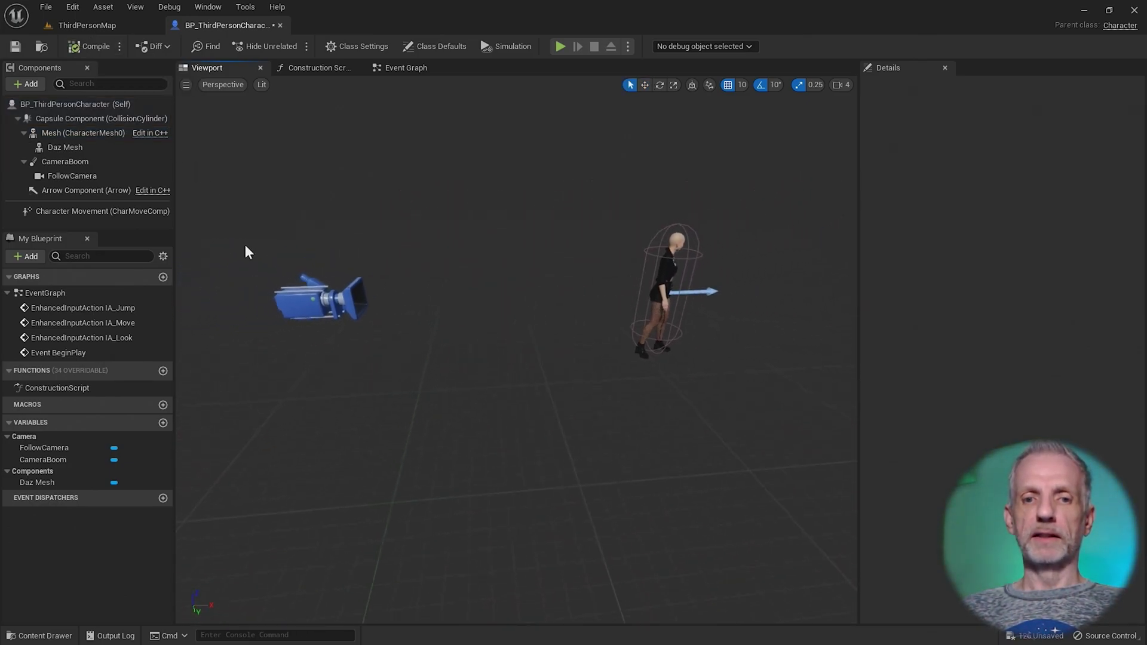
pyautogui.click(315, 307)
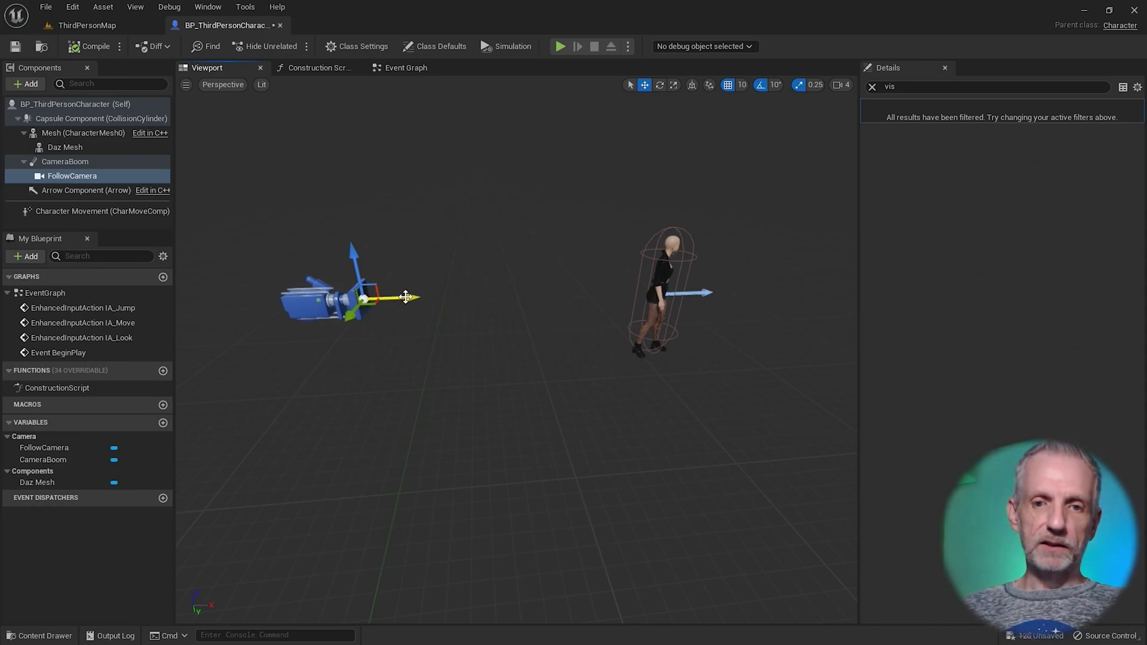
pyautogui.moveTo(405, 297); pyautogui.dragTo(508, 297)
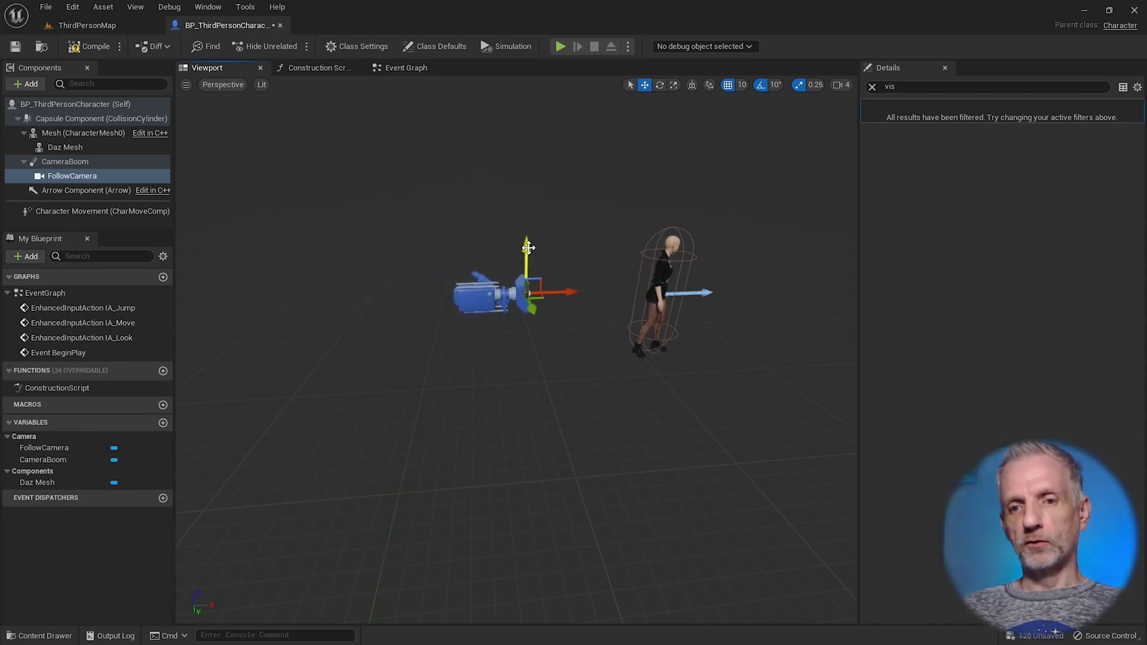
pyautogui.moveTo(341, 174); pyautogui.dragTo(286, 181, button='right')
# - Play the ThirdPersonMap level again and run Mira in several directions to check her animations and the closer camera
pyautogui.click(96, 26)
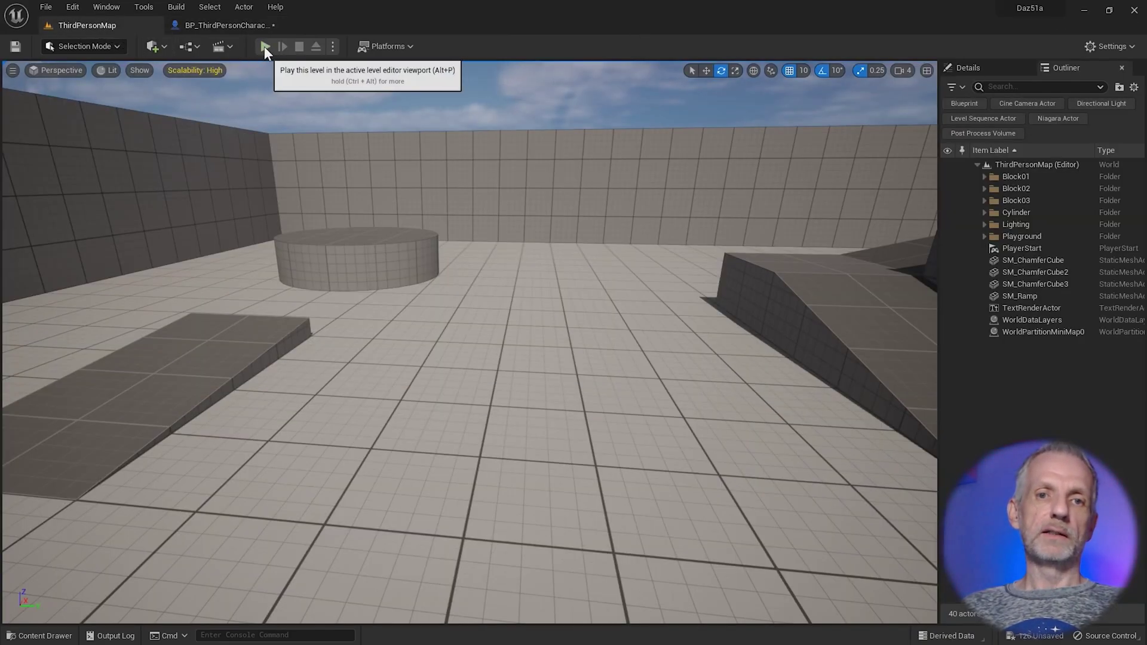
pyautogui.click(406, 273)
pyautogui.press('s')
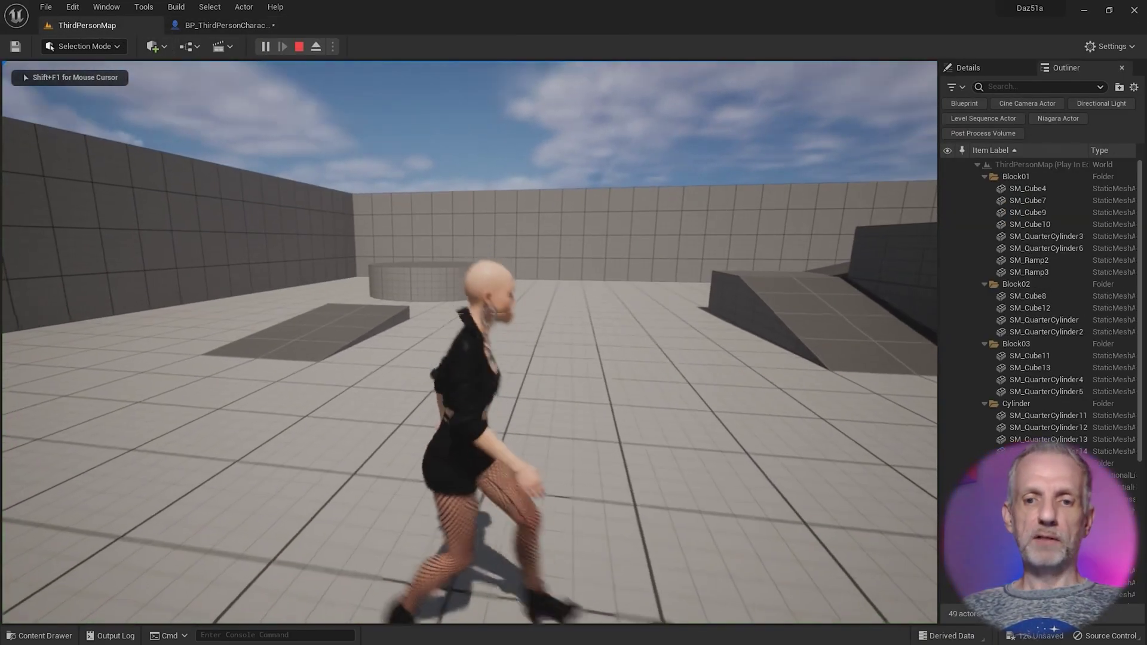
pyautogui.press('d')
pyautogui.press('w')
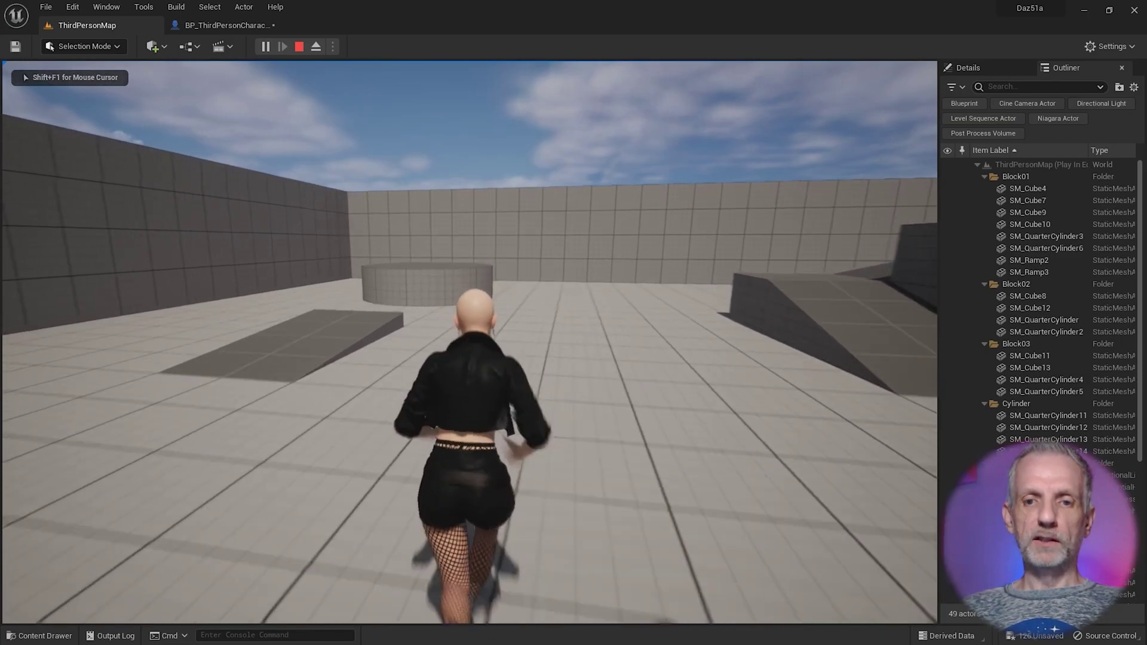
pyautogui.press('s')
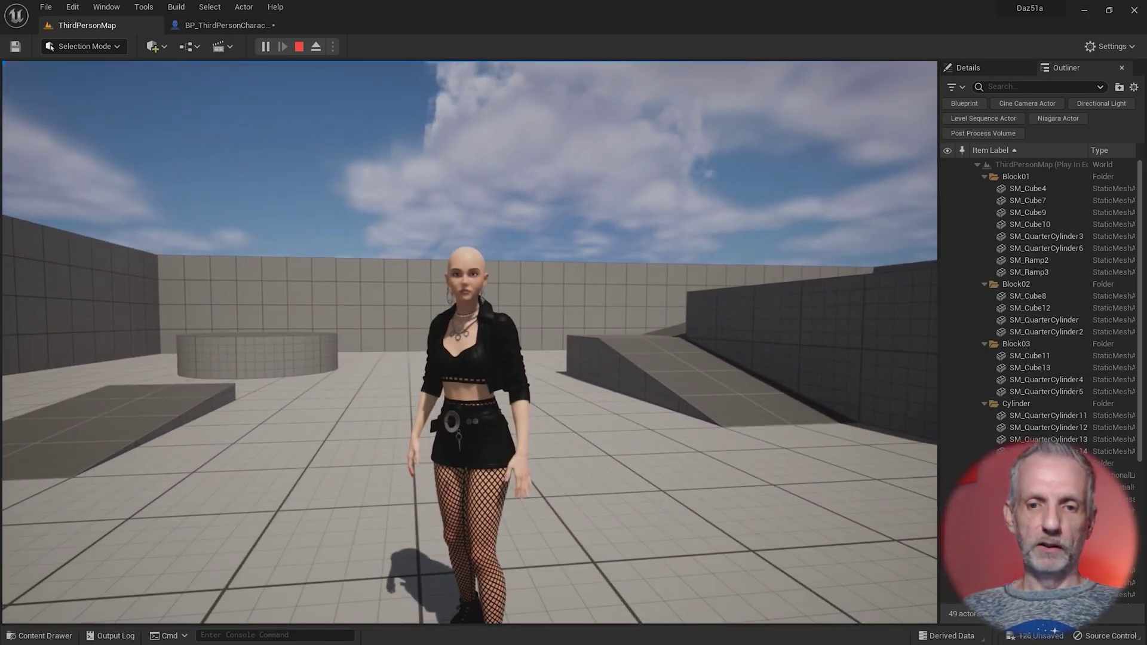
pyautogui.press('w')
pyautogui.press('s')
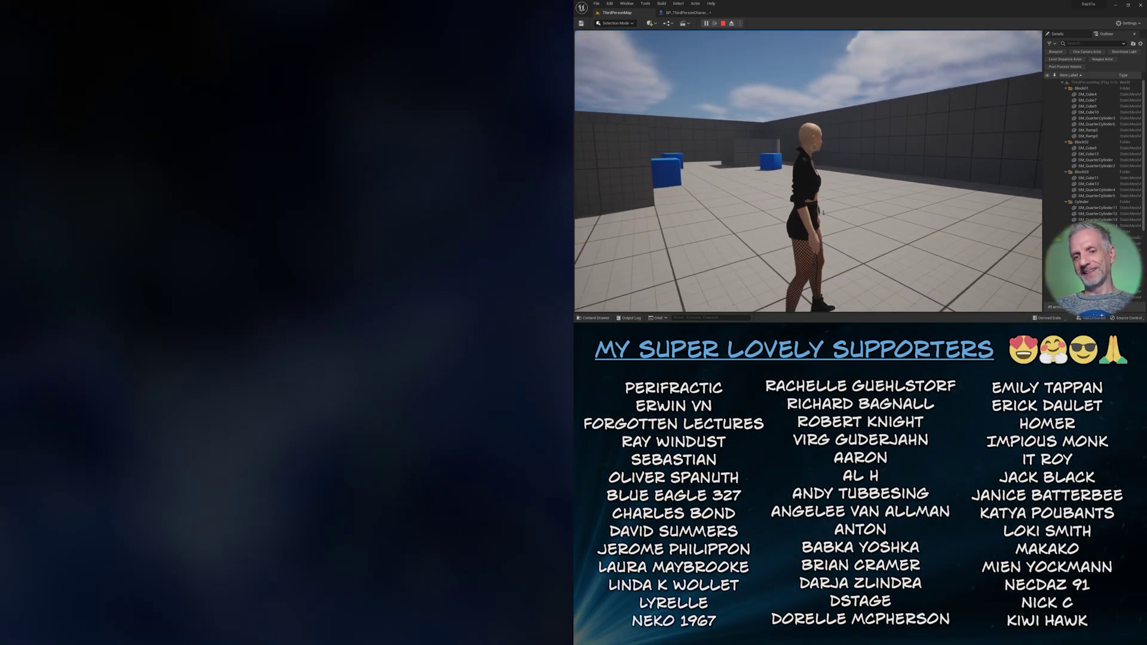
pyautogui.press('w')
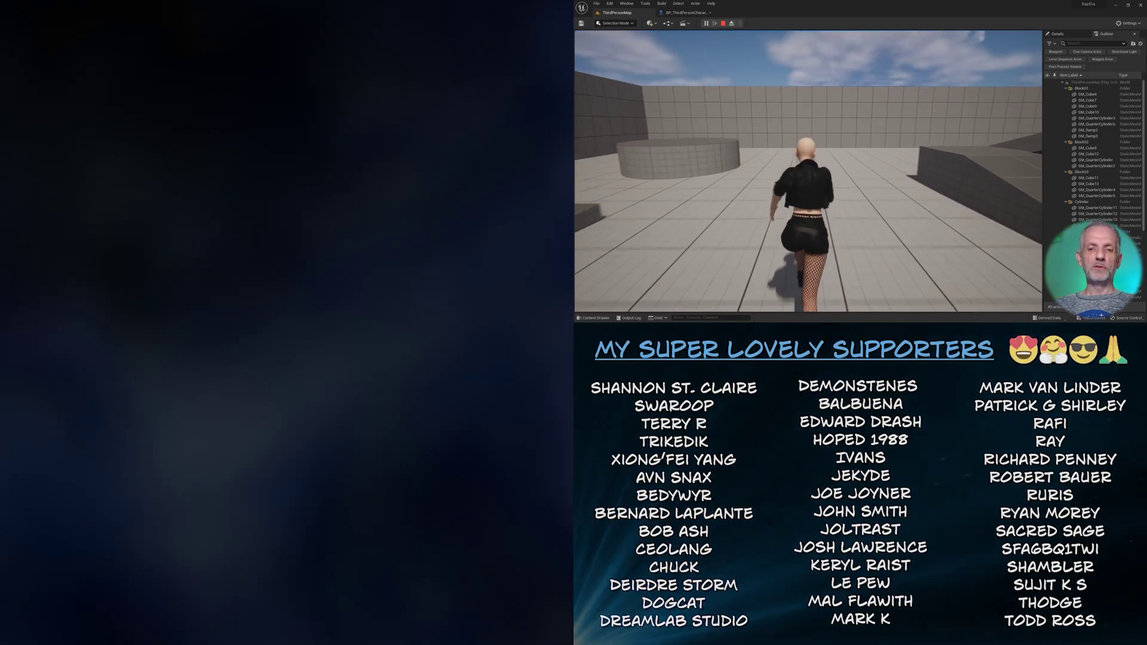